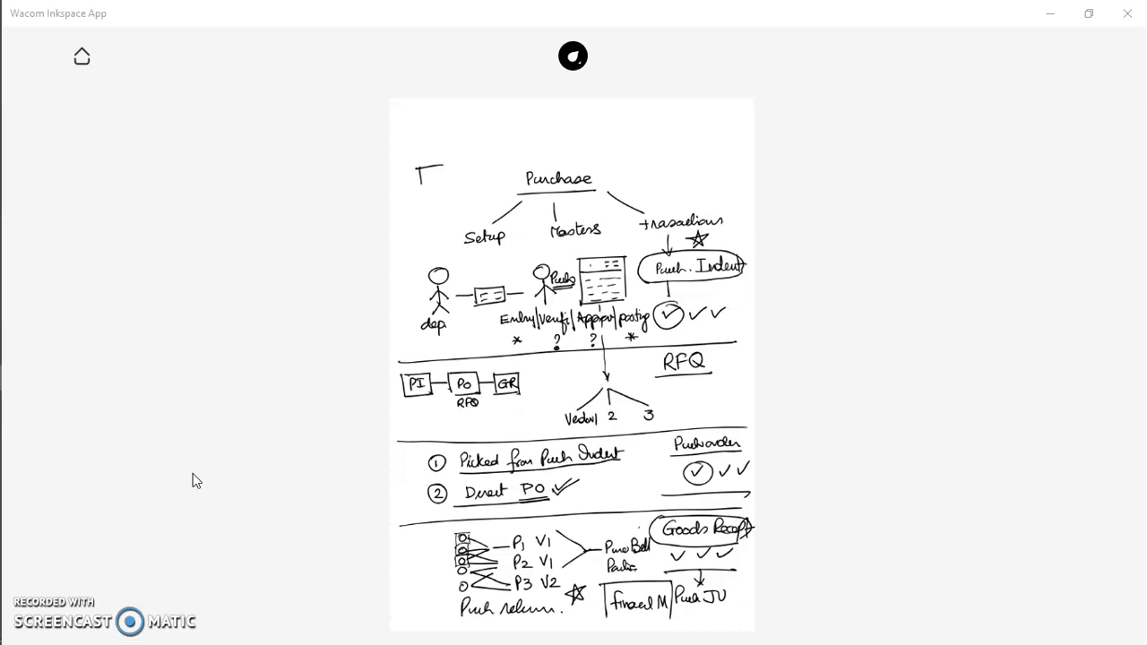
# - Switch to the Plumsoft ERP in the browser and start a new purchase indent in Purchase Details
pyautogui.click(1050, 15)
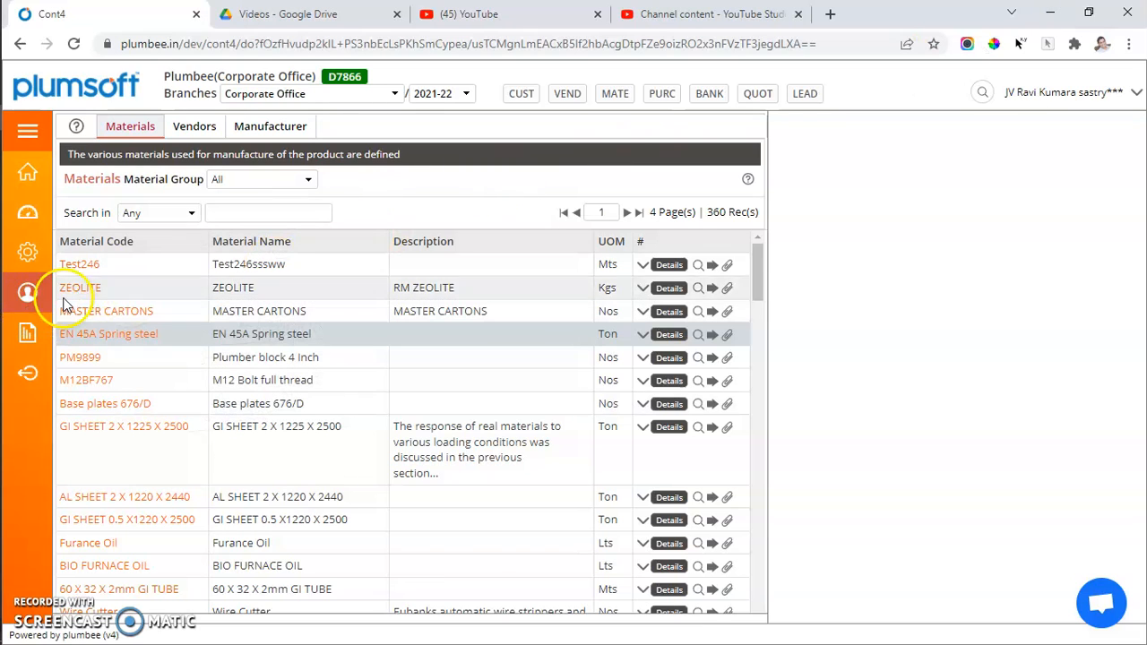
pyautogui.click(28, 131)
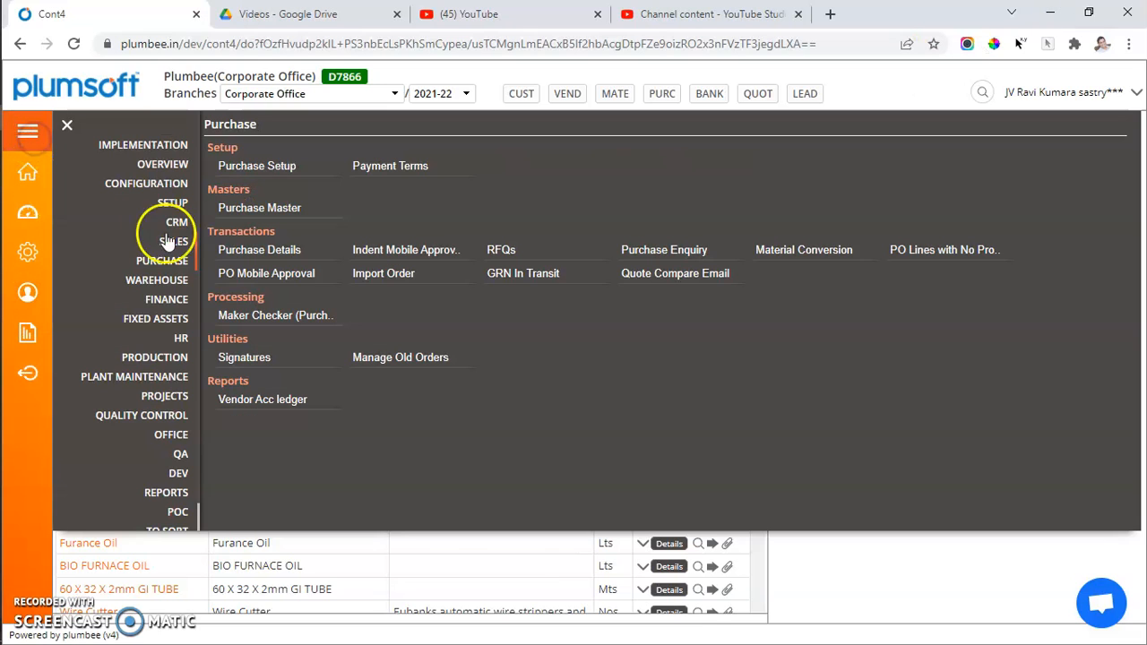
pyautogui.click(269, 252)
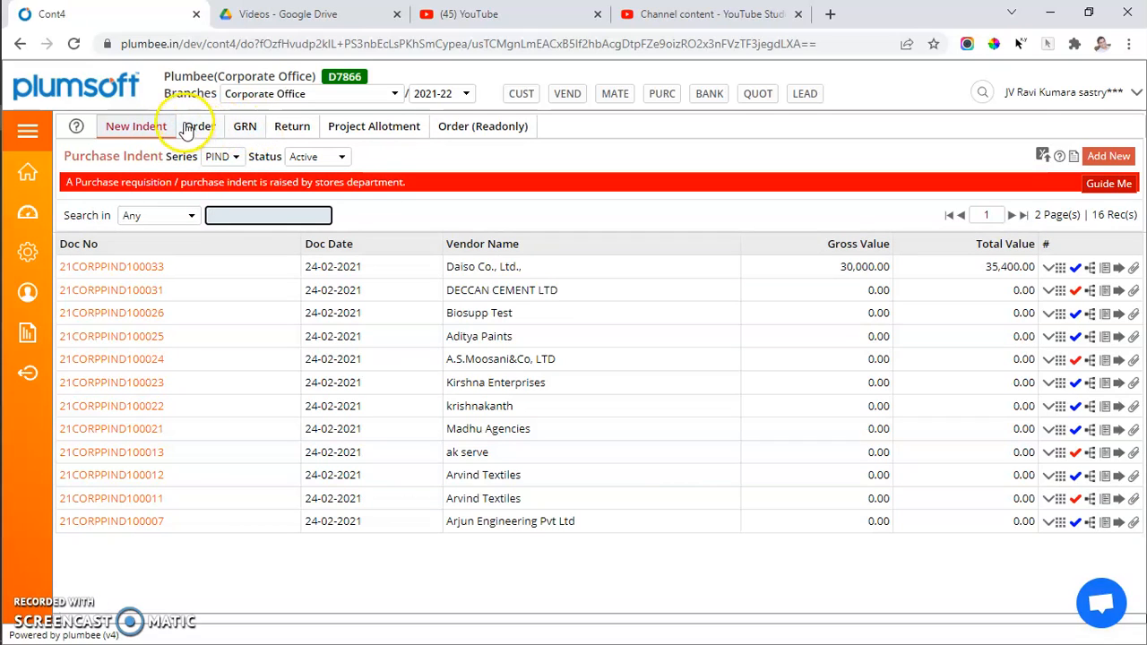
pyautogui.click(149, 127)
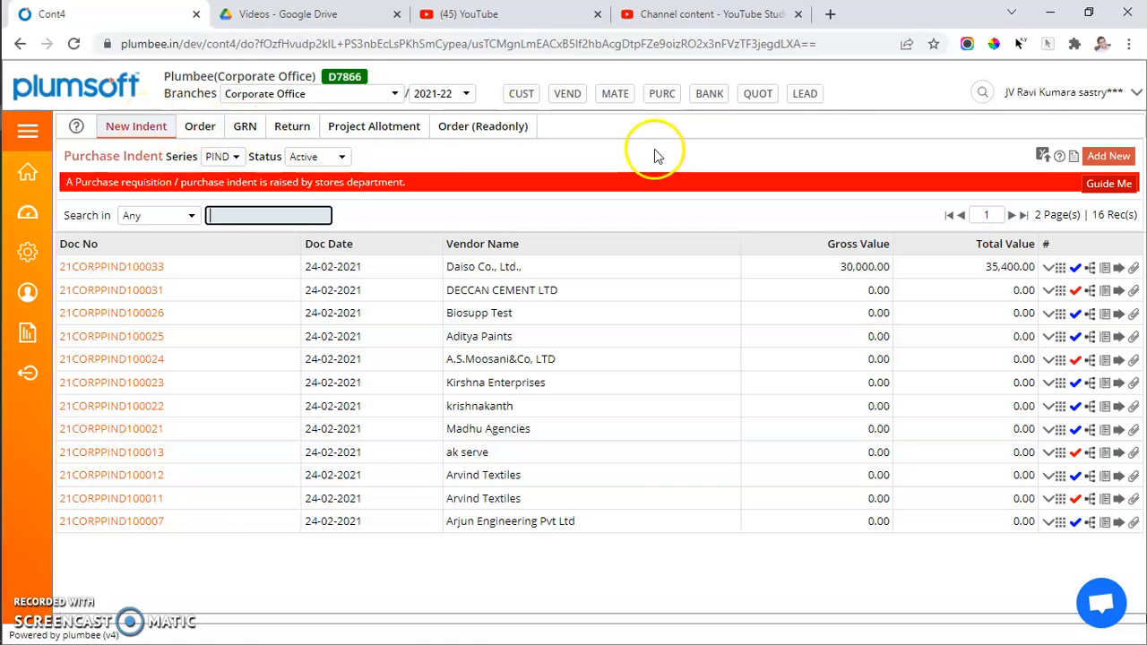
pyautogui.click(1111, 156)
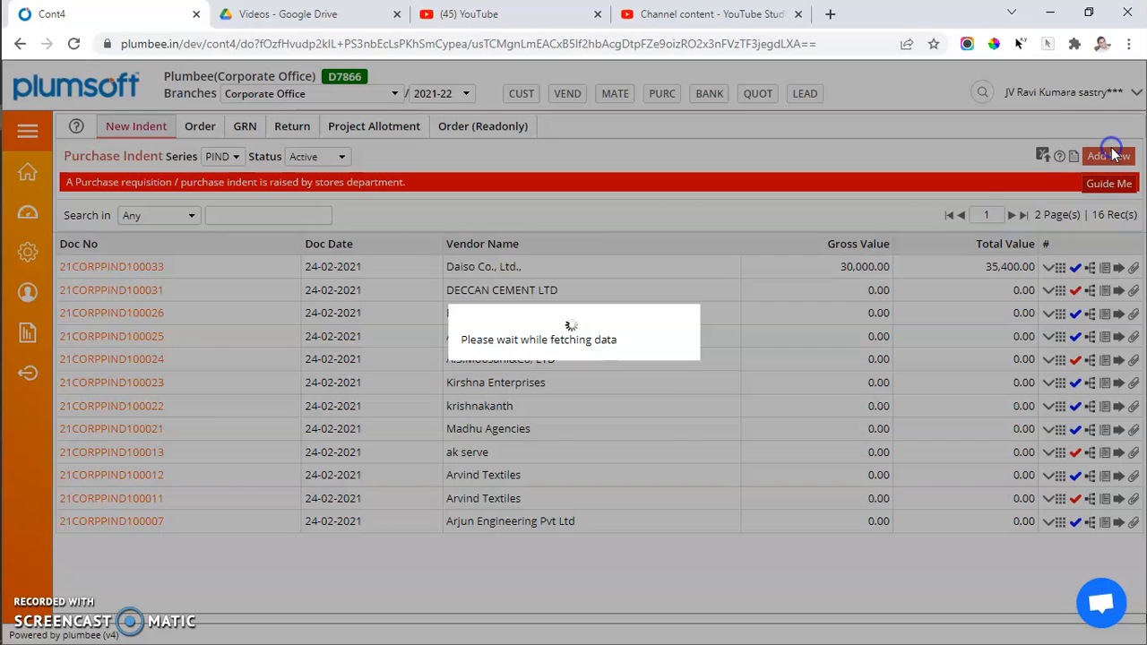
# - Review the critical help for the vendor name and the list of projects available for the indent
pyautogui.click(1088, 261)
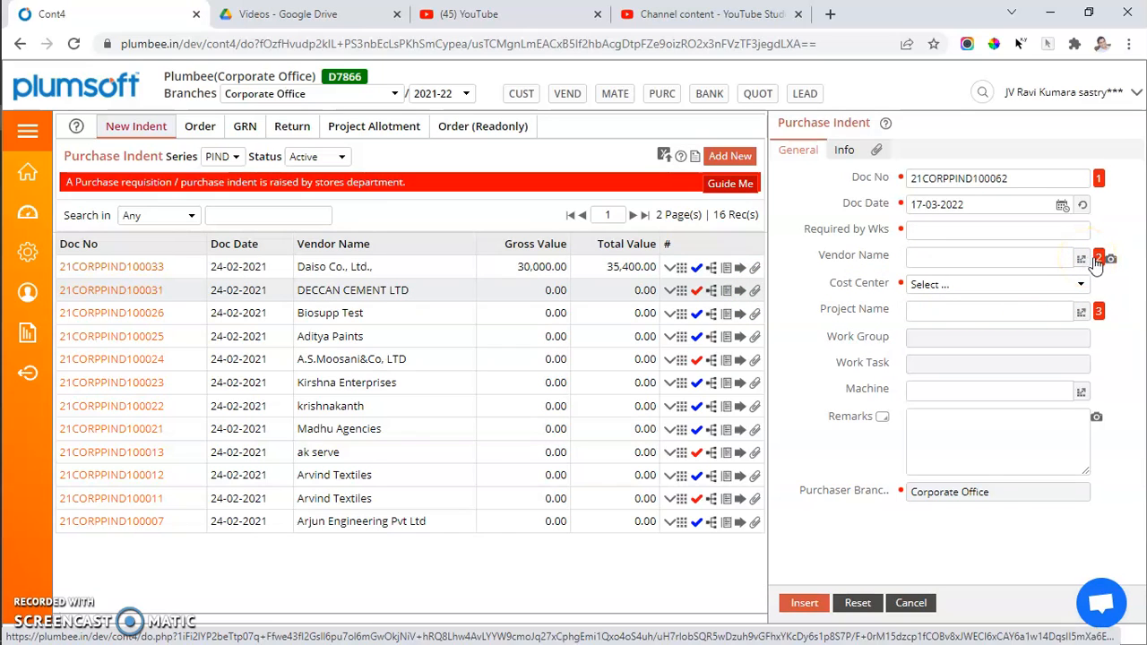
pyautogui.click(1099, 260)
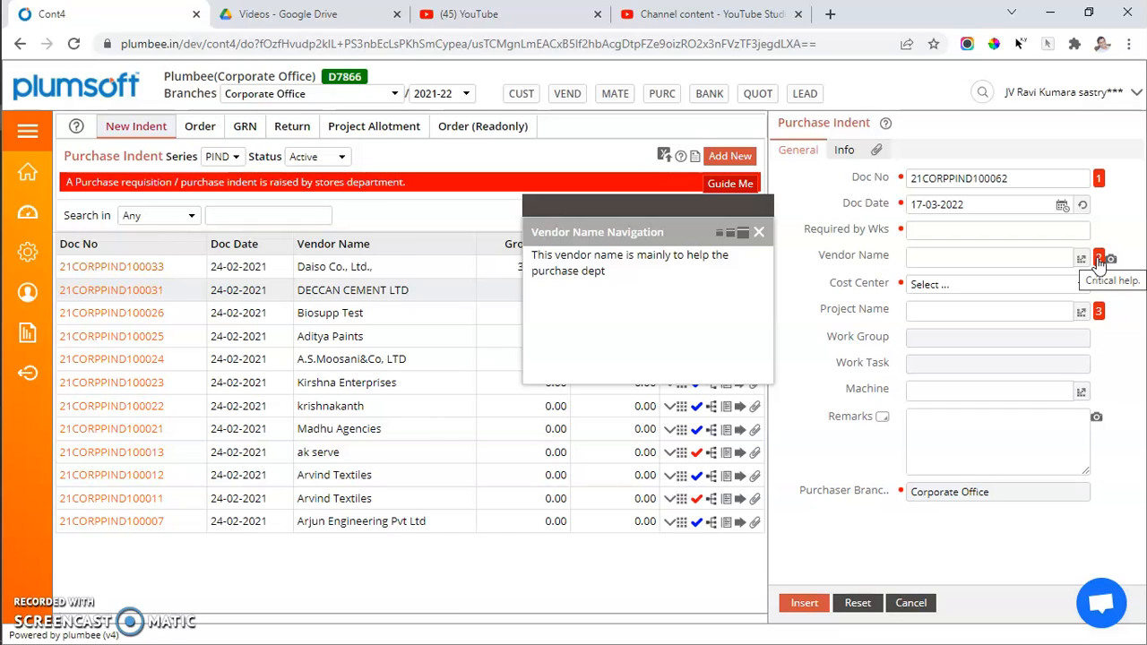
pyautogui.click(1085, 313)
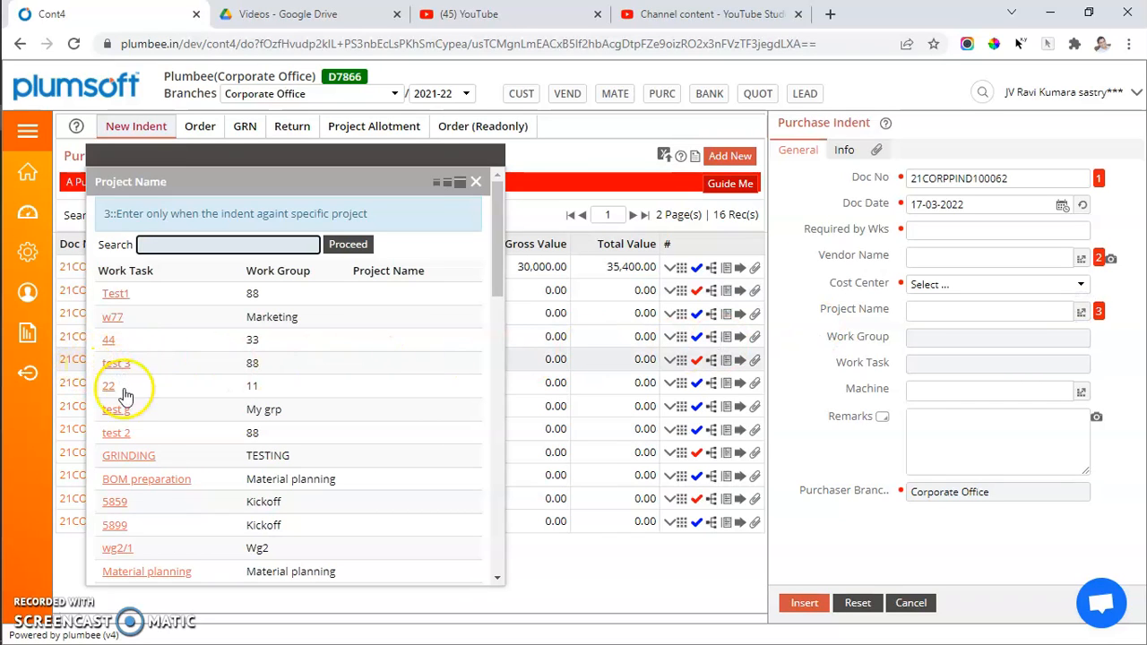
pyautogui.click(128, 454)
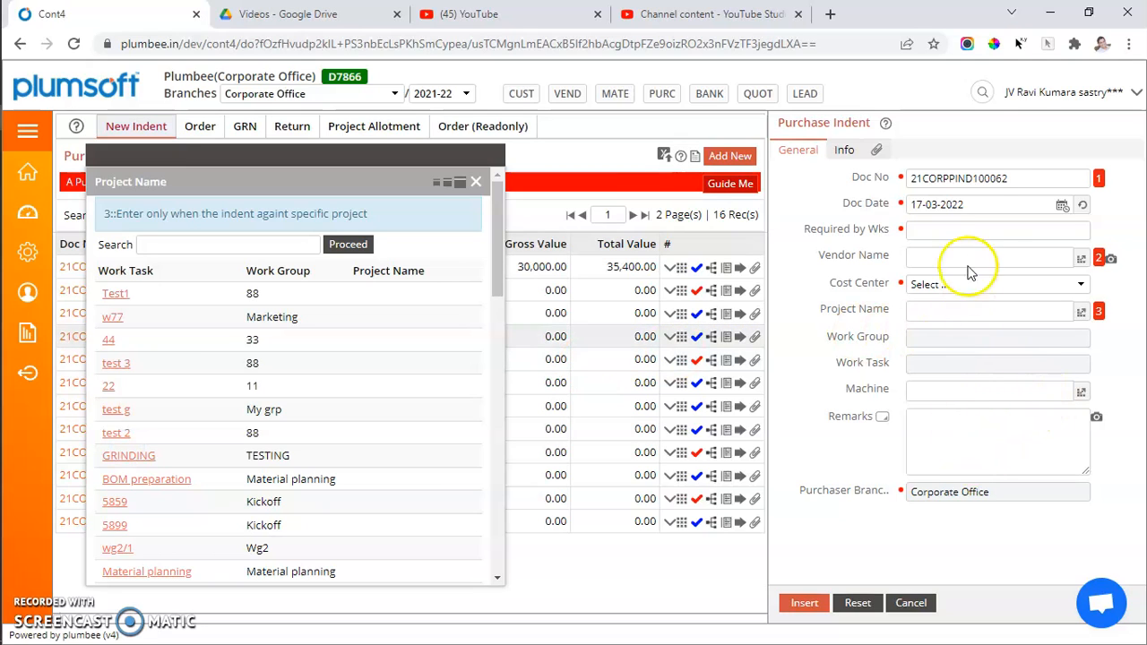
# - Set the indent's required weeks to 3 and its cost center to CC001, and save the record
pyautogui.click(993, 177)
pyautogui.click(973, 204)
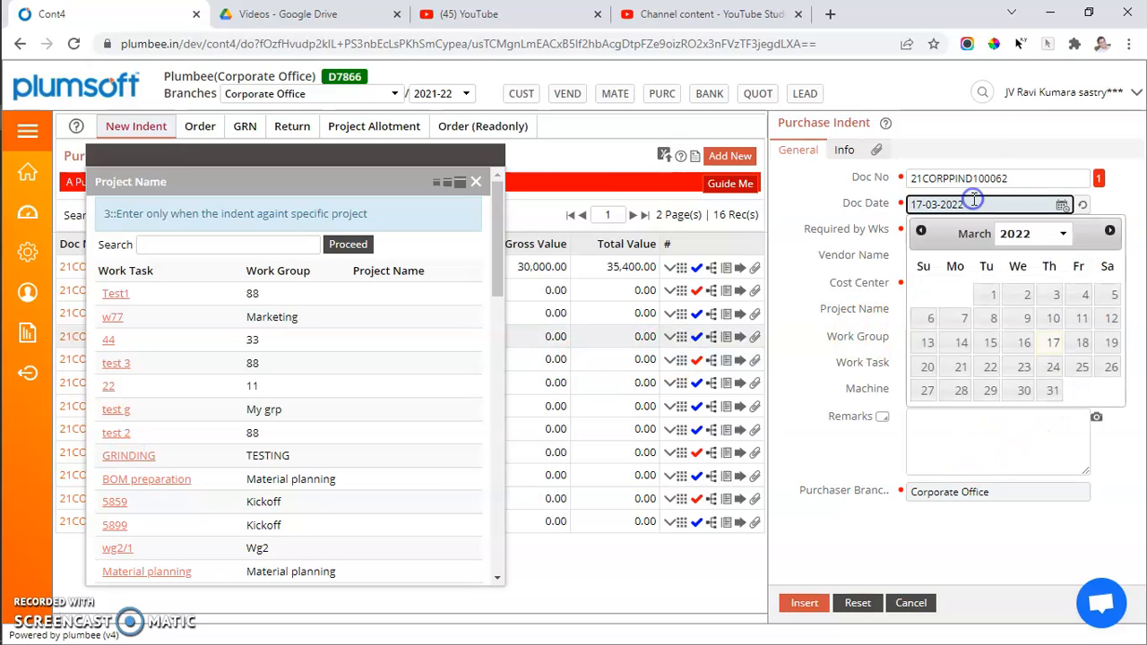
pyautogui.click(867, 242)
pyautogui.click(944, 236)
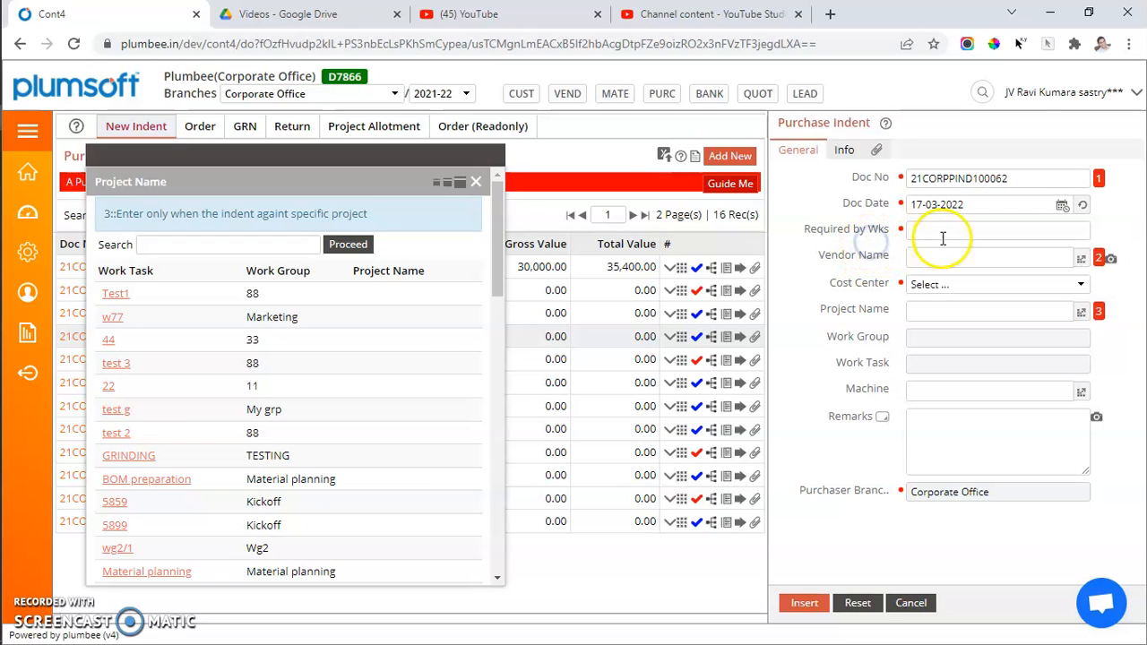
pyautogui.write('3')
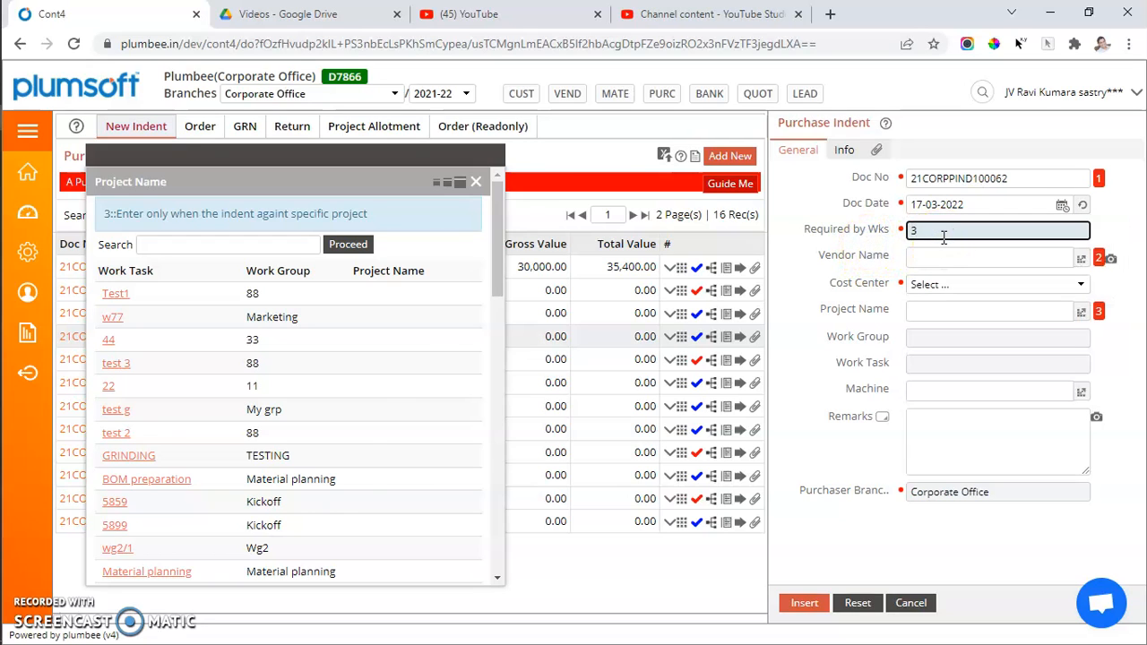
pyautogui.press('Return')
pyautogui.press('Down')
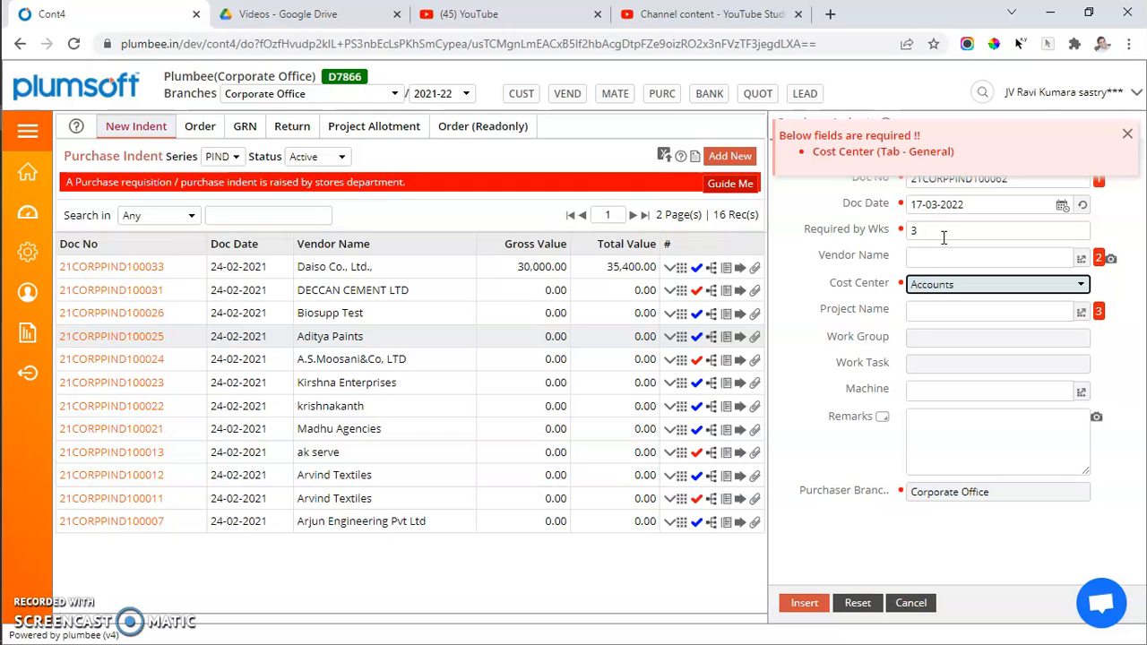
pyautogui.press('Down')
pyautogui.press('Return')
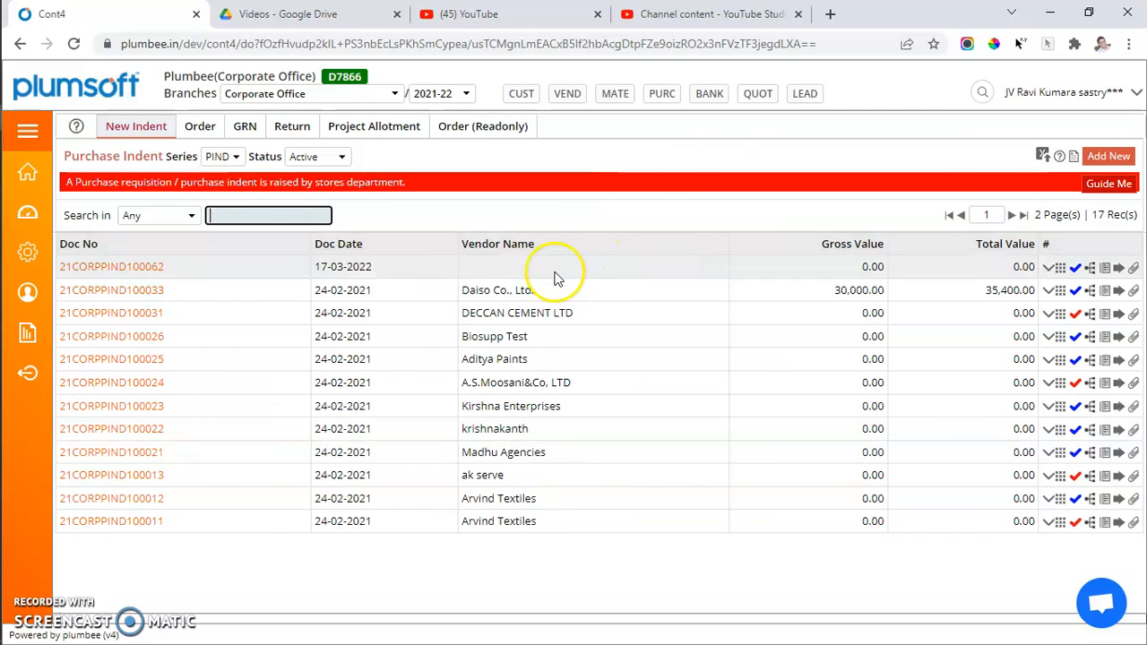
# - Open the document lines of the new purchase indent dated 17-03-2022
pyautogui.moveTo(166, 267); pyautogui.dragTo(57, 267)
pyautogui.moveTo(376, 266); pyautogui.dragTo(315, 271)
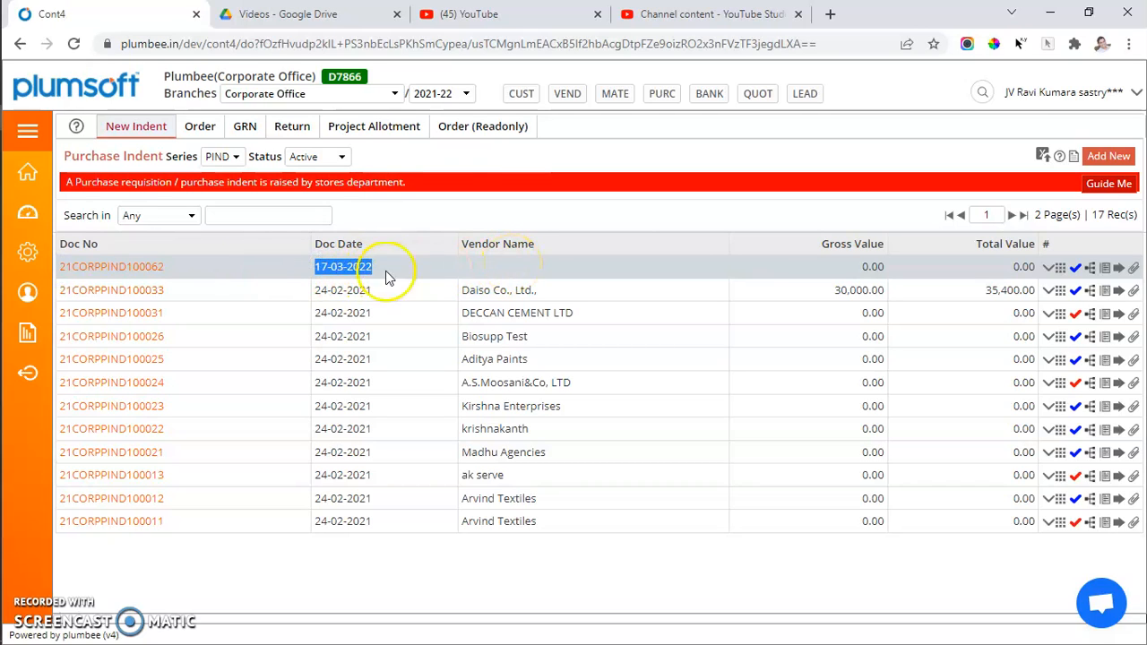
pyautogui.click(141, 267)
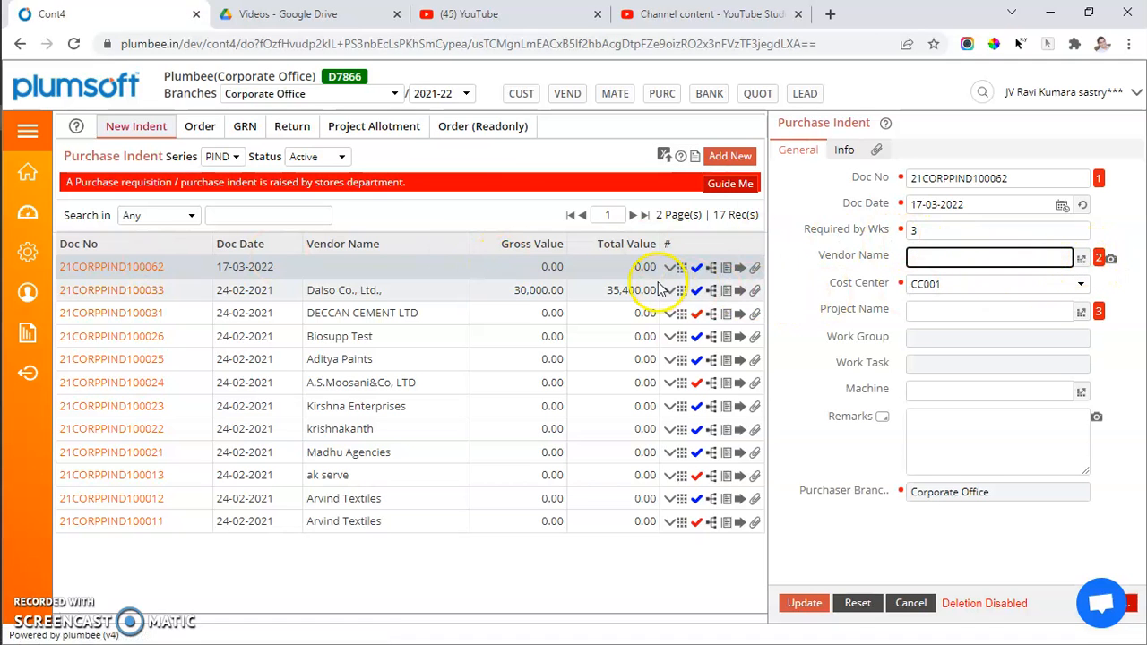
pyautogui.click(728, 269)
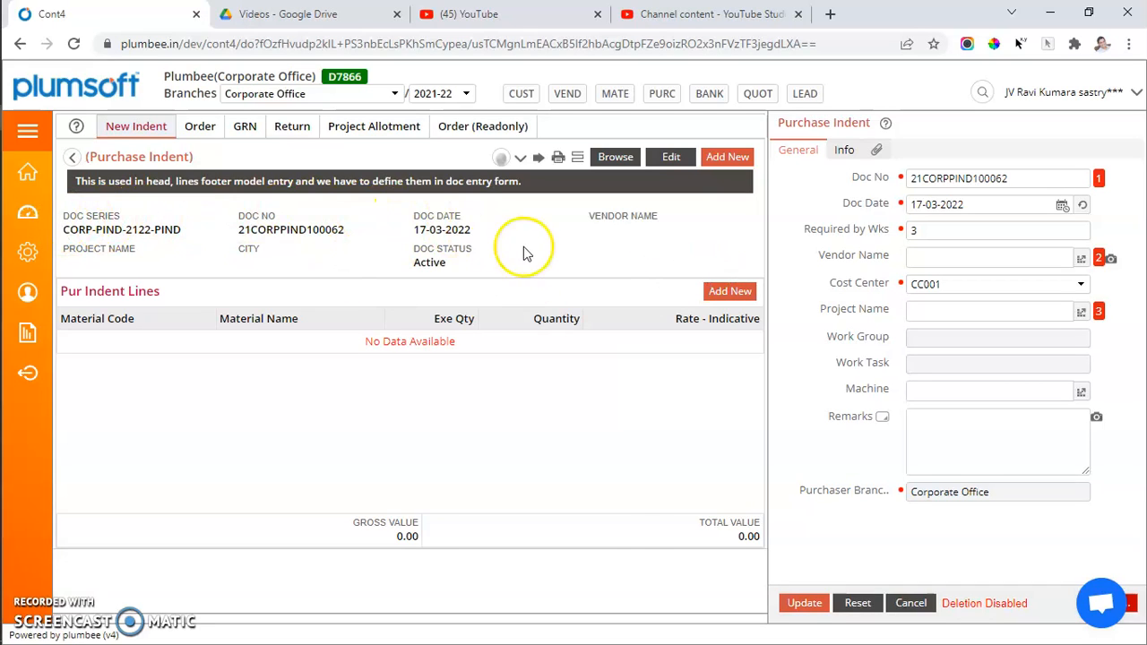
# - Add an indent line for the material 830 HAND RAIL and dismiss its stock balance summary
pyautogui.click(717, 294)
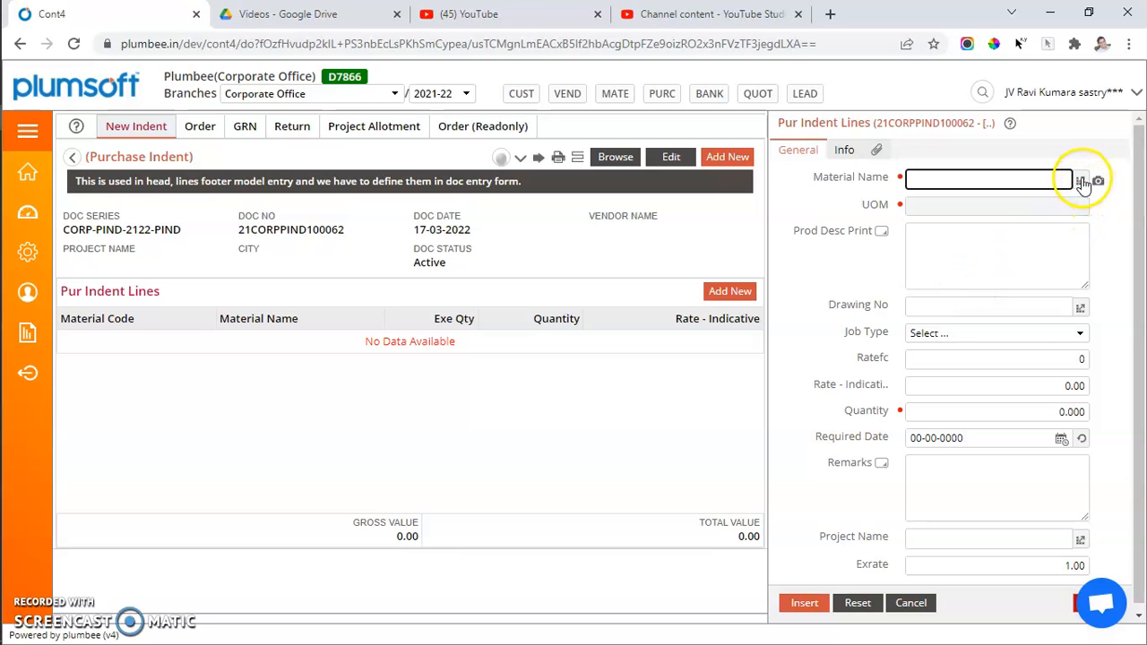
pyautogui.click(1080, 180)
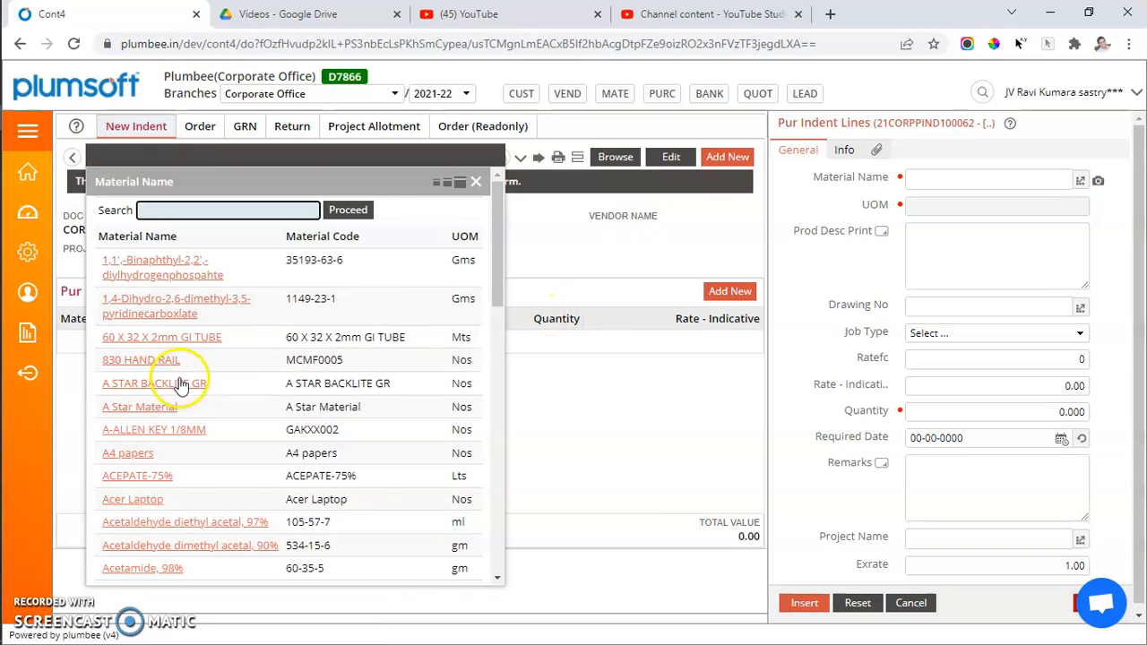
pyautogui.click(162, 359)
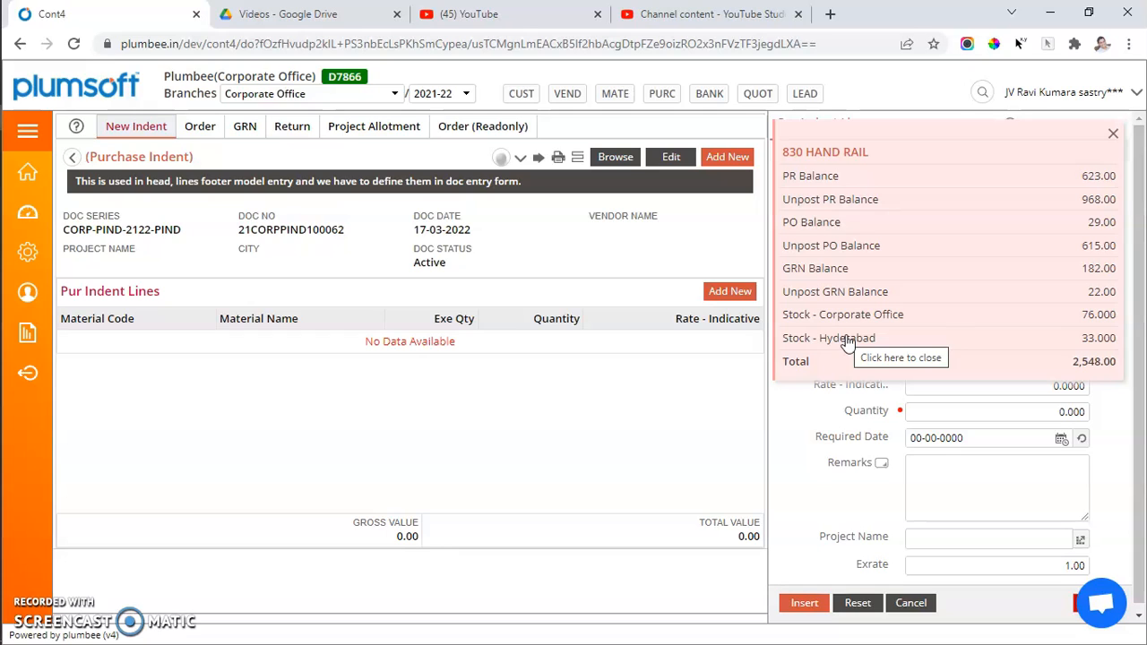
pyautogui.click(855, 358)
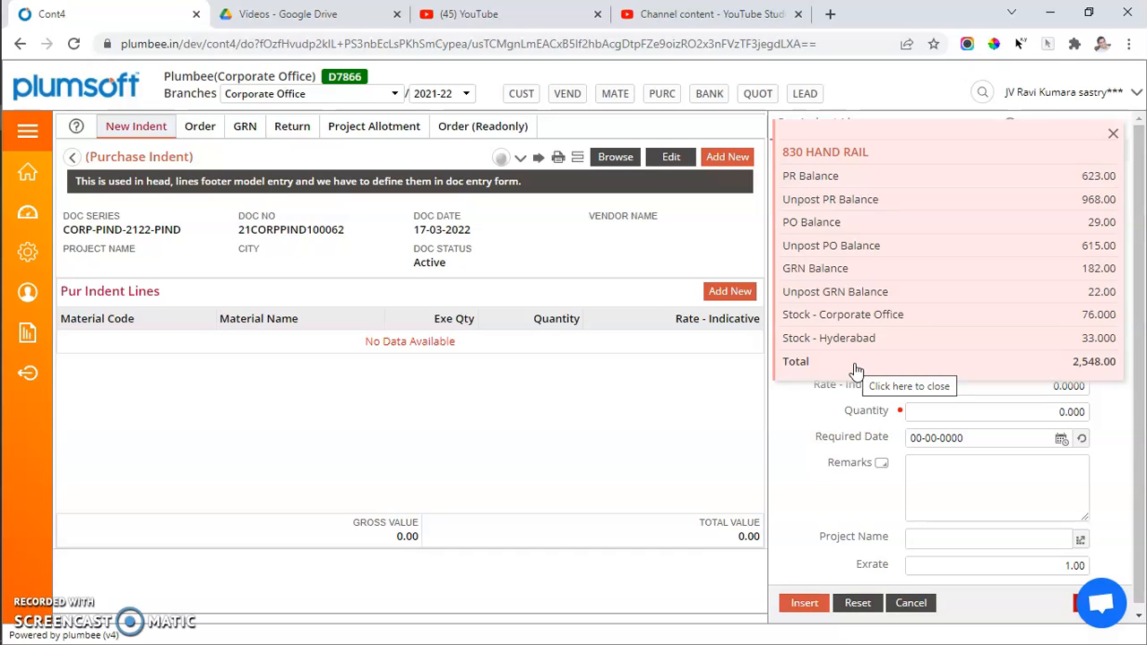
pyautogui.click(910, 299)
pyautogui.click(1008, 240)
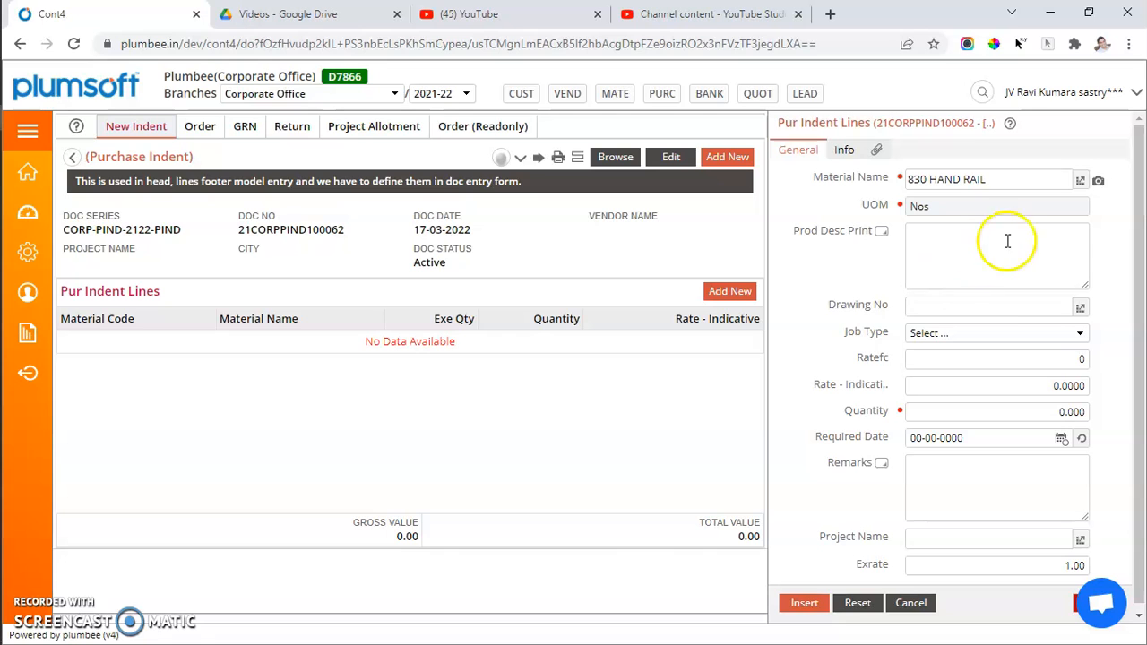
# - Give the hand rail line drawing number SIG238-III-32, job type Make and quantity 12, and insert it
pyautogui.click(1080, 308)
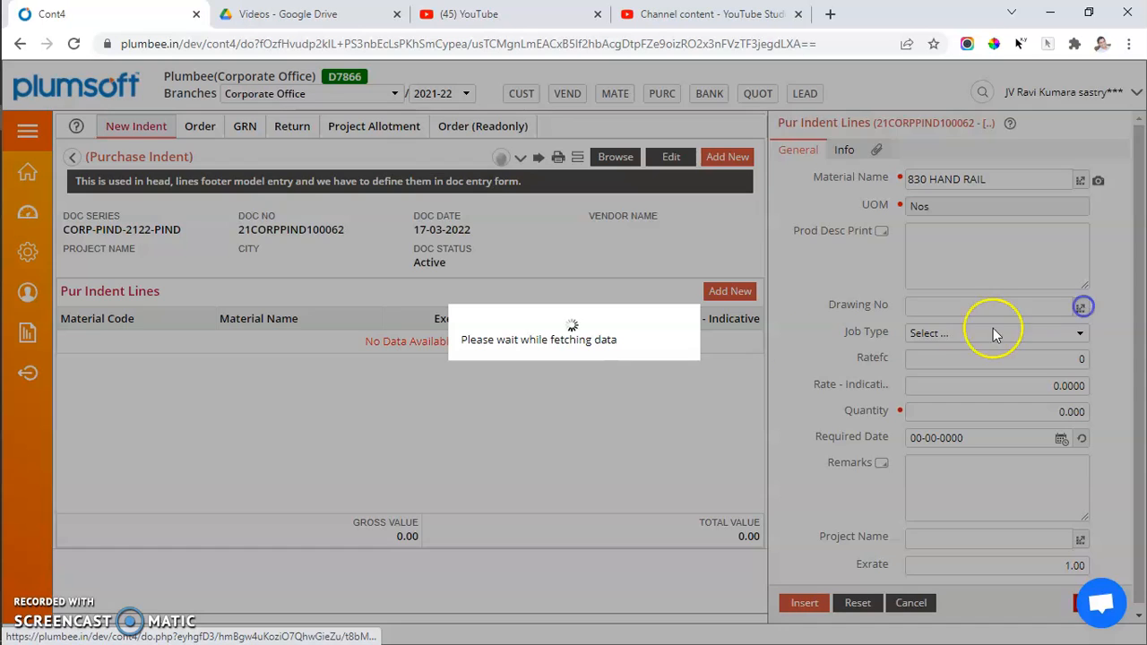
pyautogui.click(151, 307)
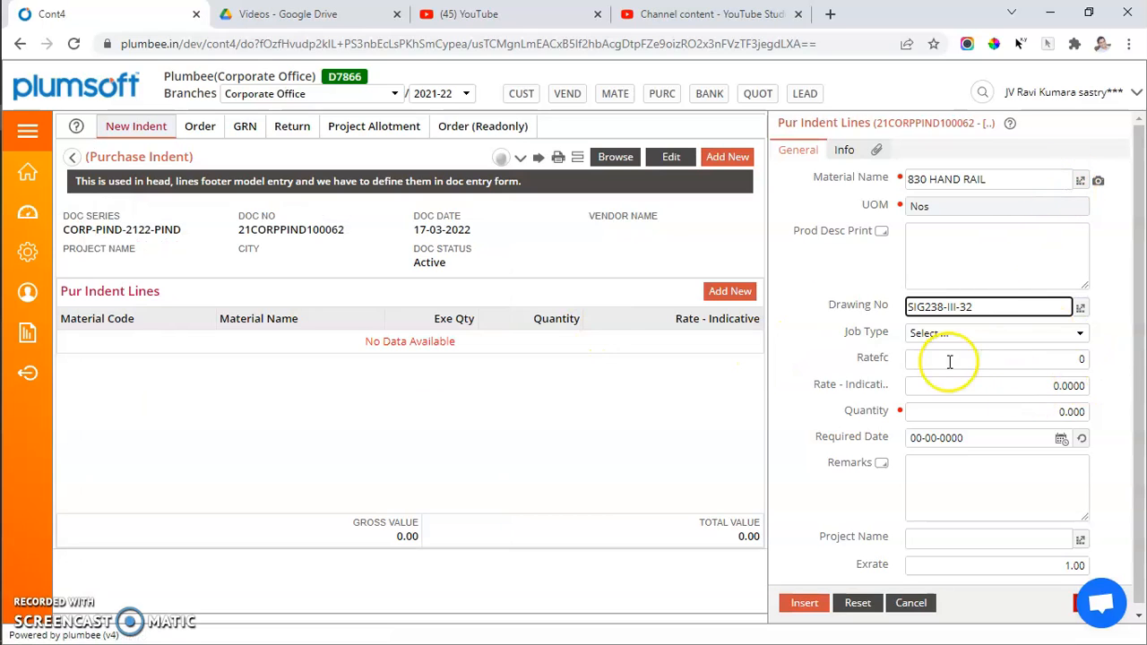
pyautogui.click(962, 333)
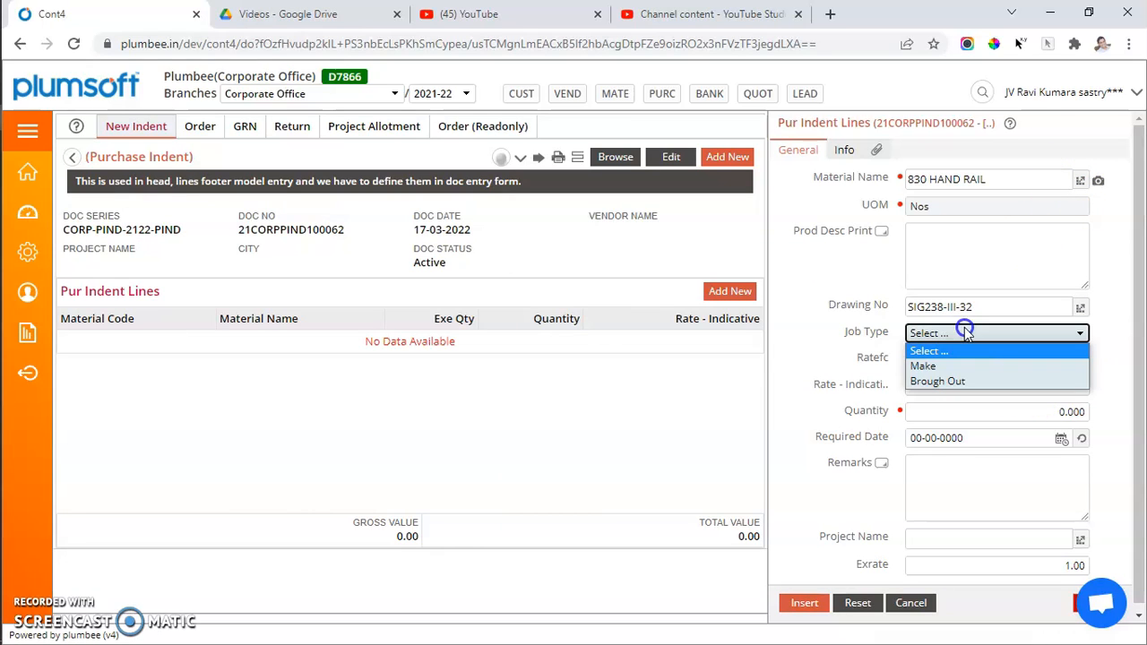
pyautogui.click(939, 367)
pyautogui.click(1016, 362)
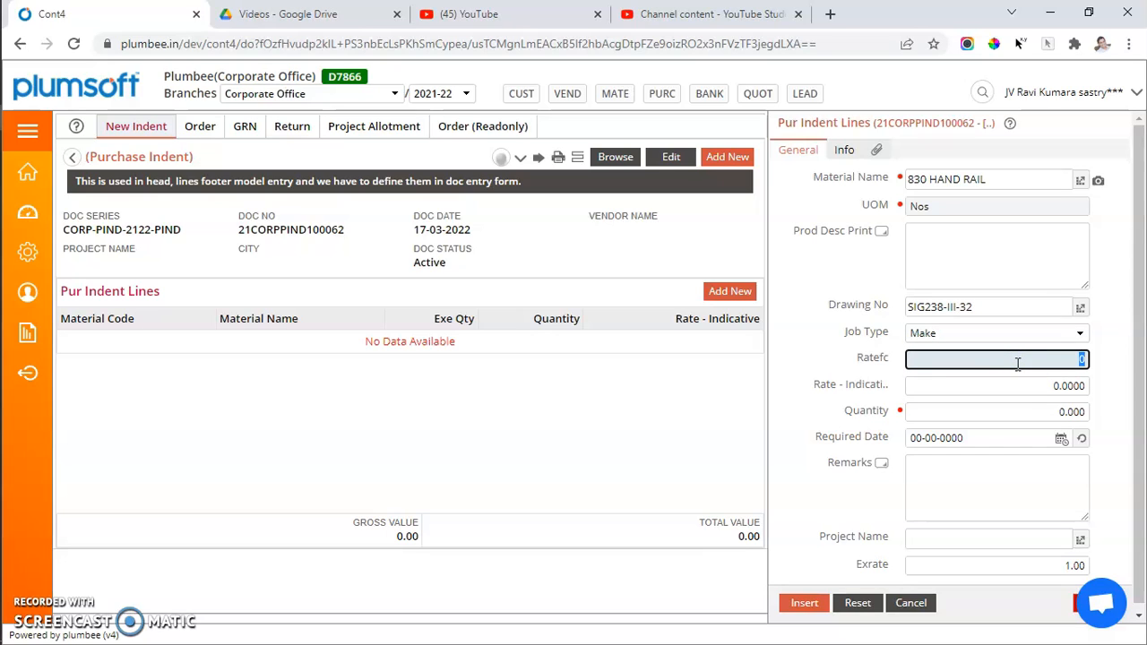
pyautogui.click(1048, 412)
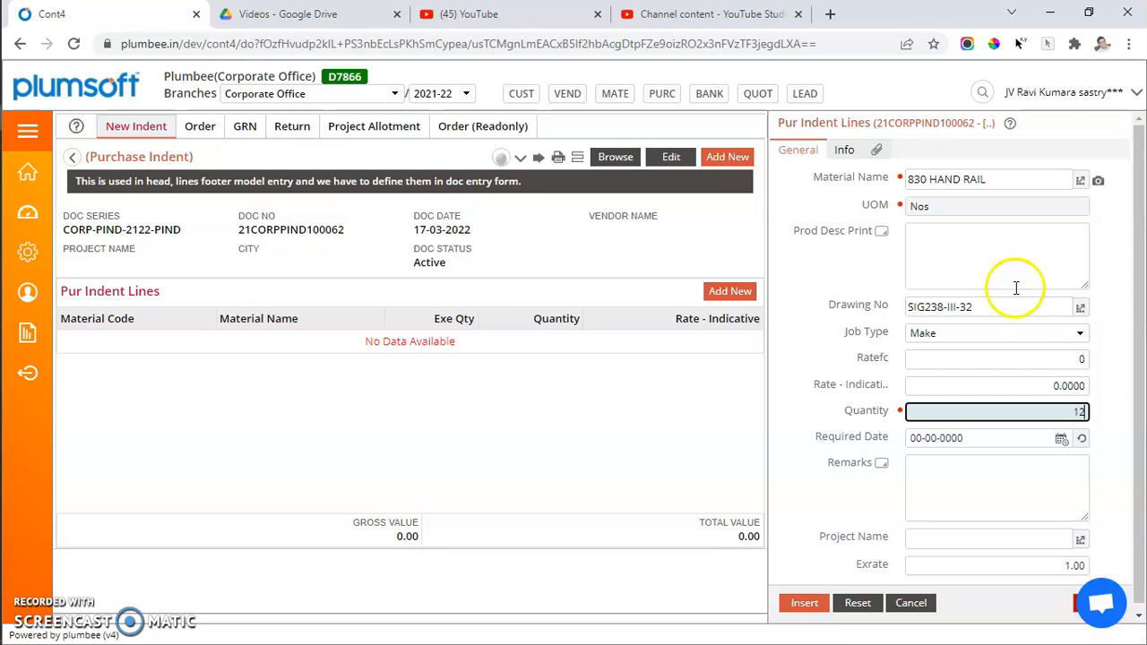
pyautogui.click(805, 603)
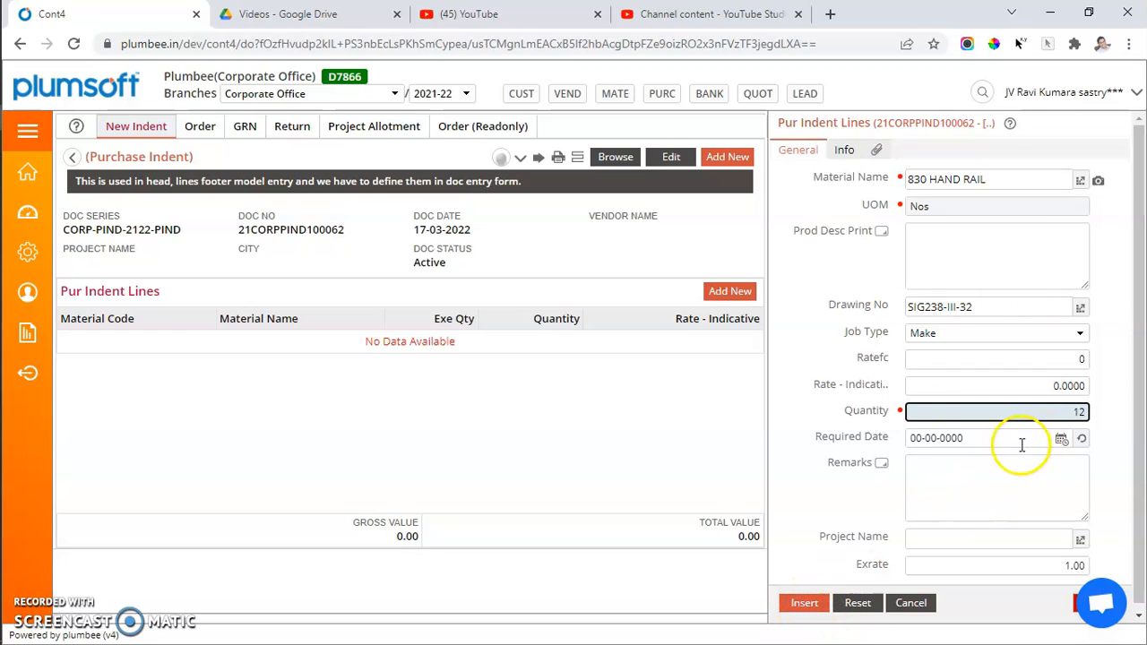
pyautogui.click(806, 603)
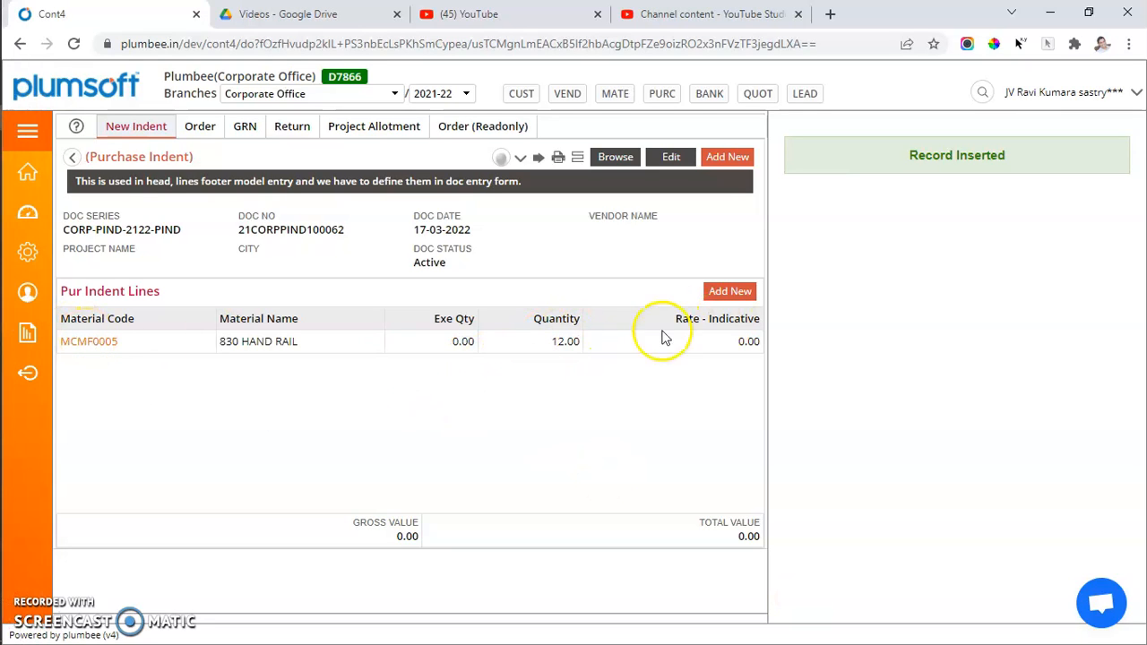
# - Add a second indent line for A4 papers with a quantity of 2,000 and insert it
pyautogui.click(717, 293)
pyautogui.click(1081, 181)
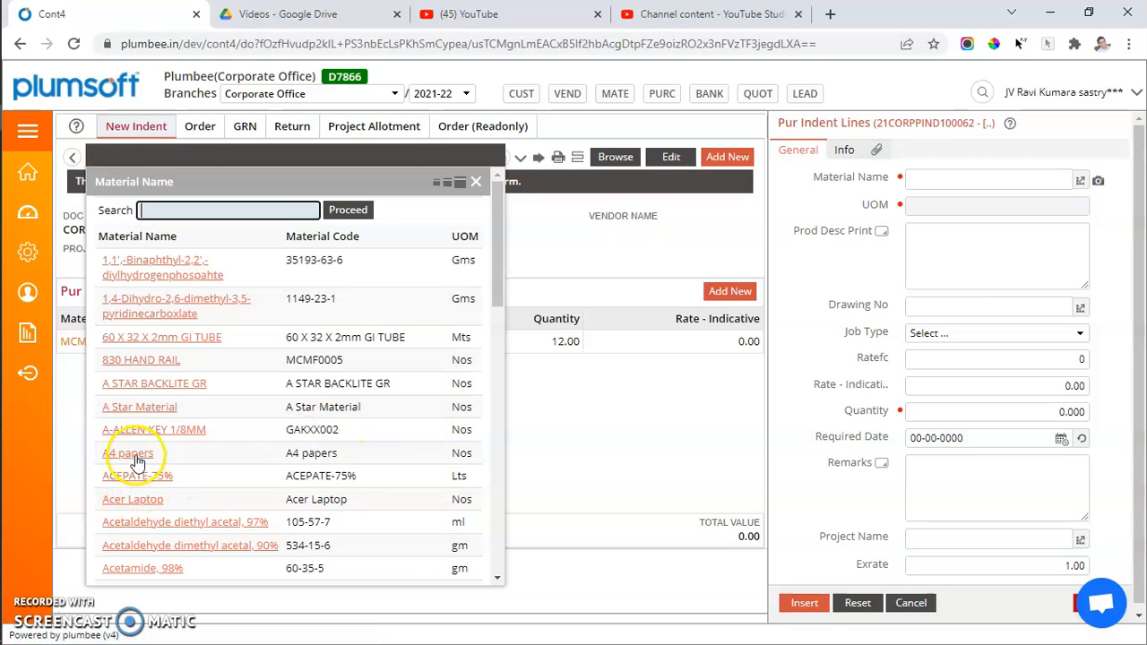
pyautogui.click(135, 459)
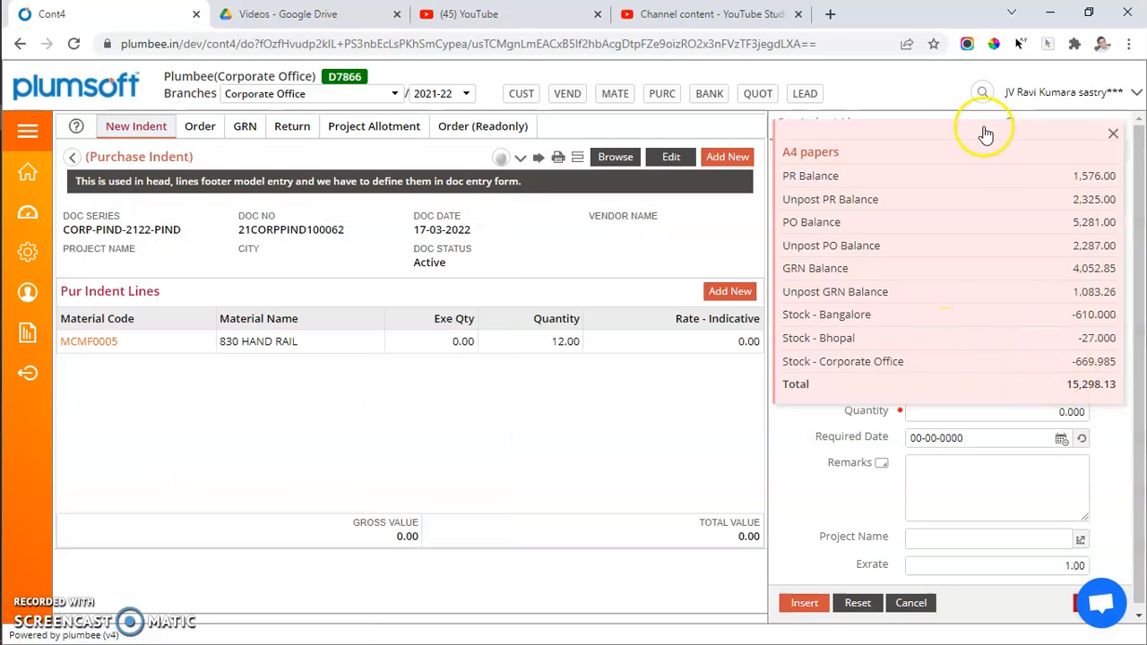
pyautogui.click(1024, 411)
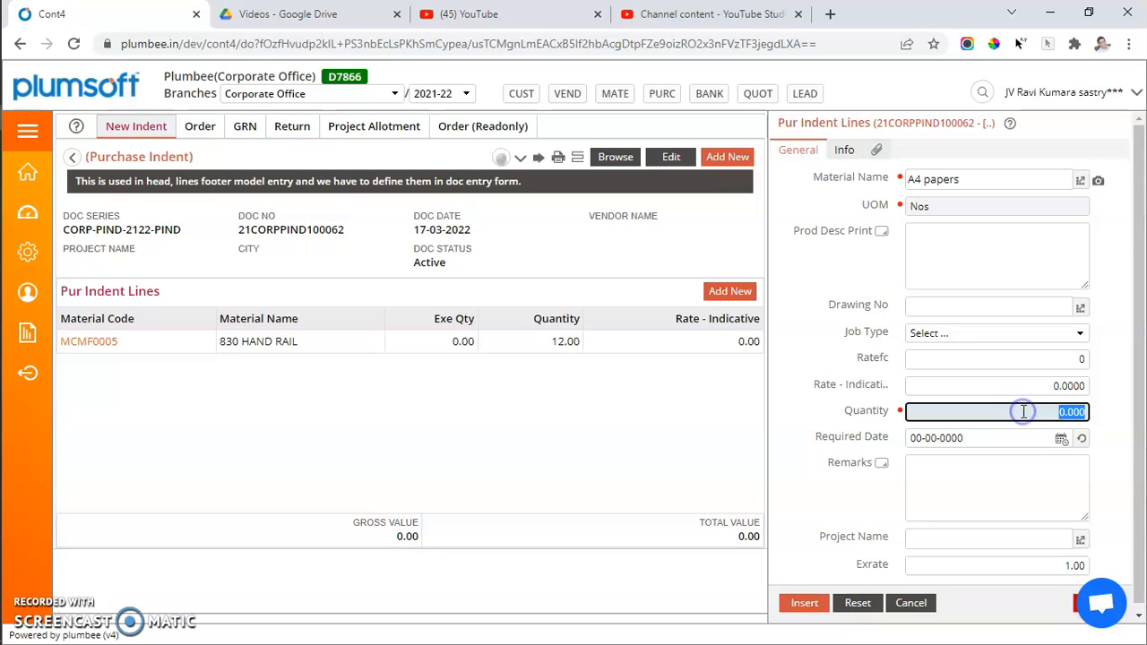
pyautogui.write('2,000')
pyautogui.press('Return')
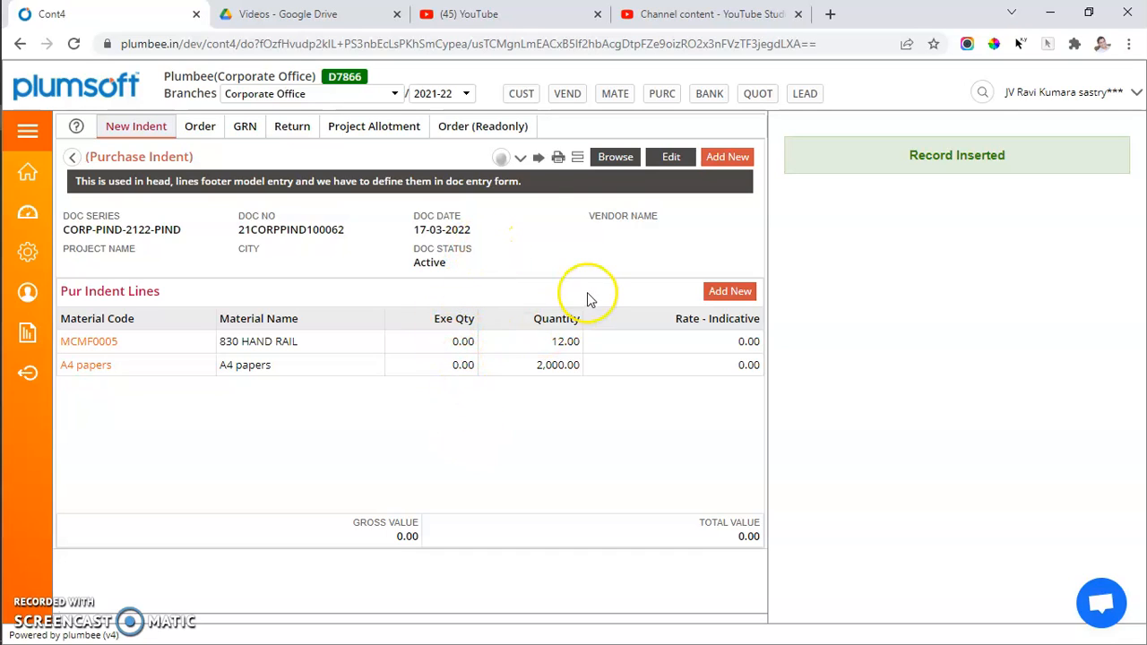
# - Open the print preview of the purchase indent and review its header and product lines
pyautogui.click(557, 157)
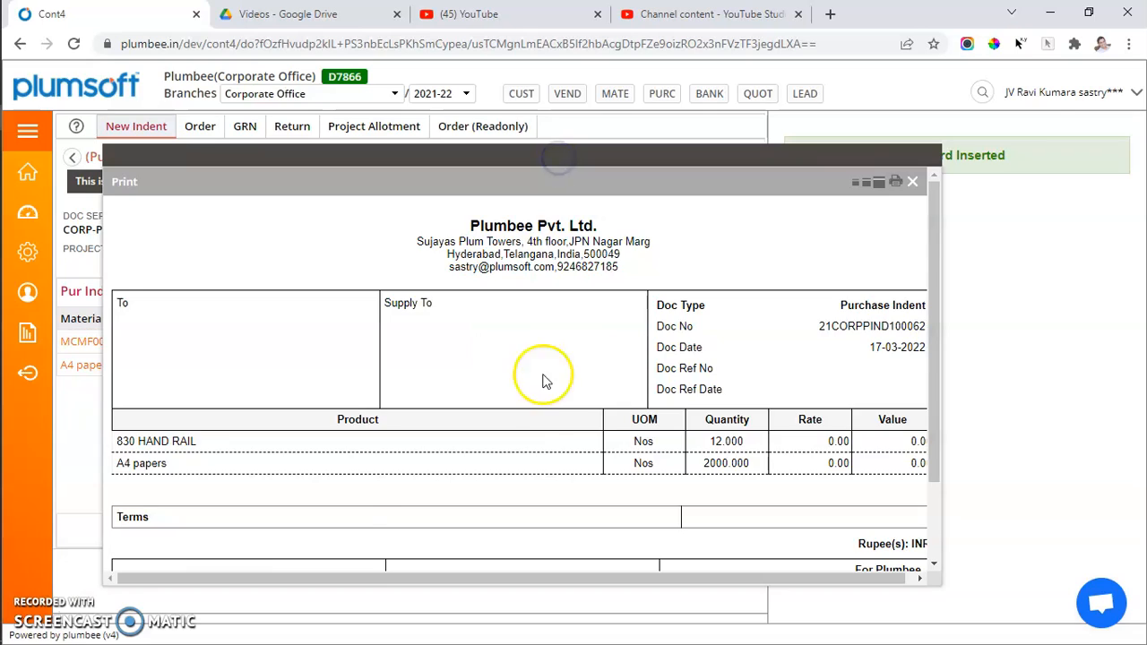
pyautogui.scroll(-2, 532, 440)
pyautogui.scroll(2, 534, 441)
pyautogui.scroll(1, 537, 443)
pyautogui.hscroll(1, 537, 442)
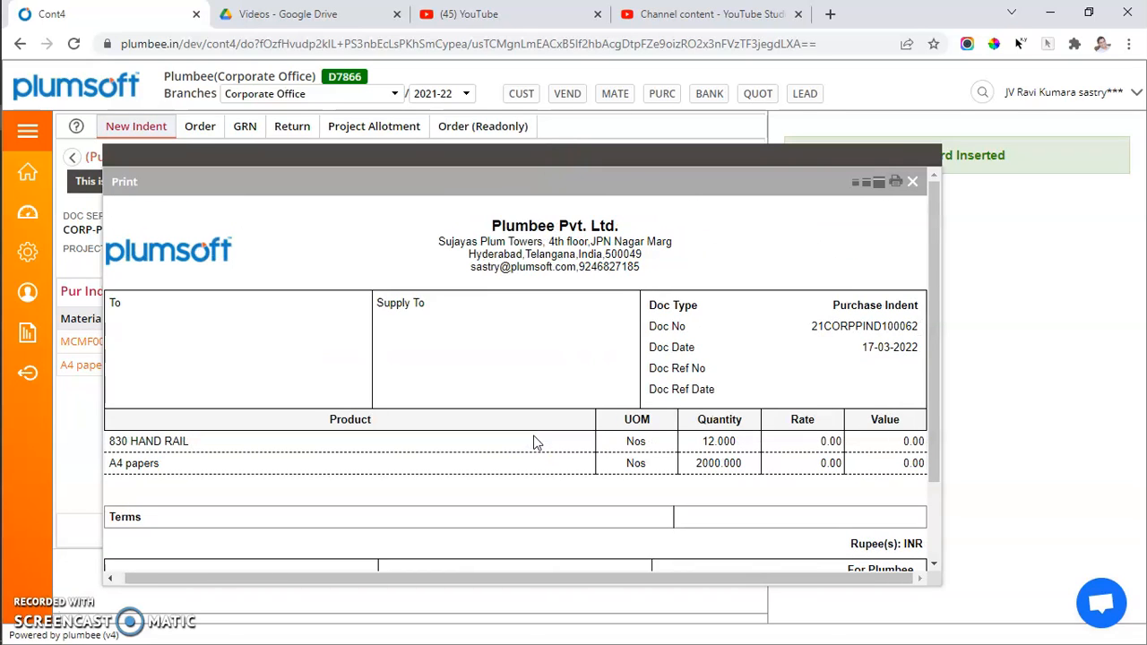
# - Close the print preview and return to the list of purchase indents
pyautogui.hscroll(-1, 536, 442)
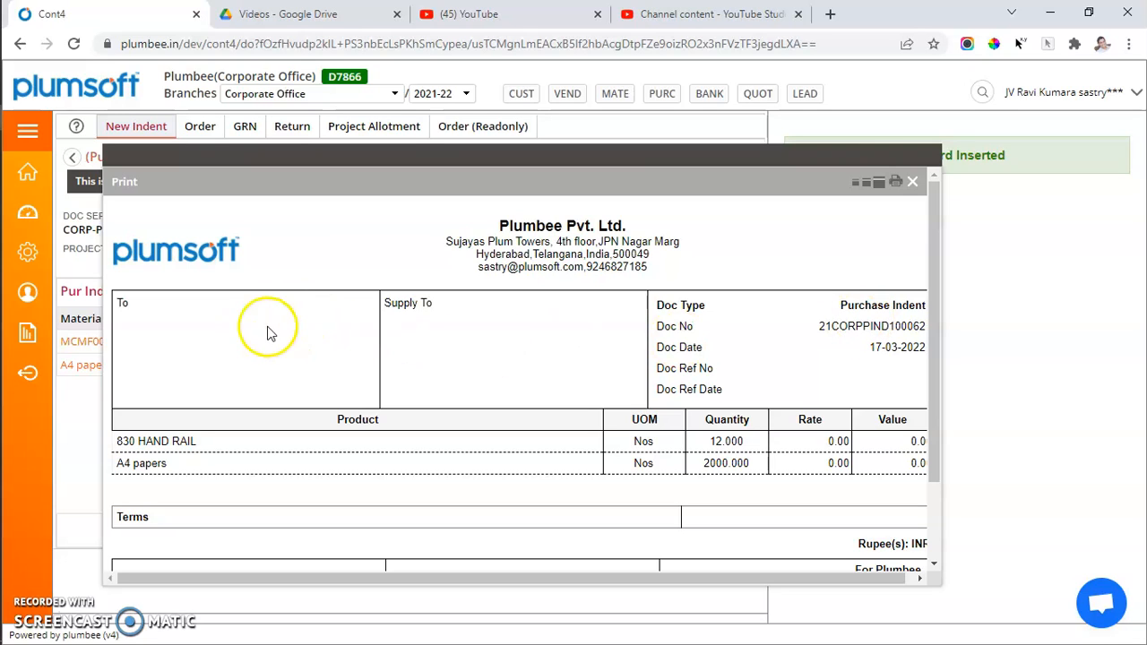
pyautogui.click(912, 182)
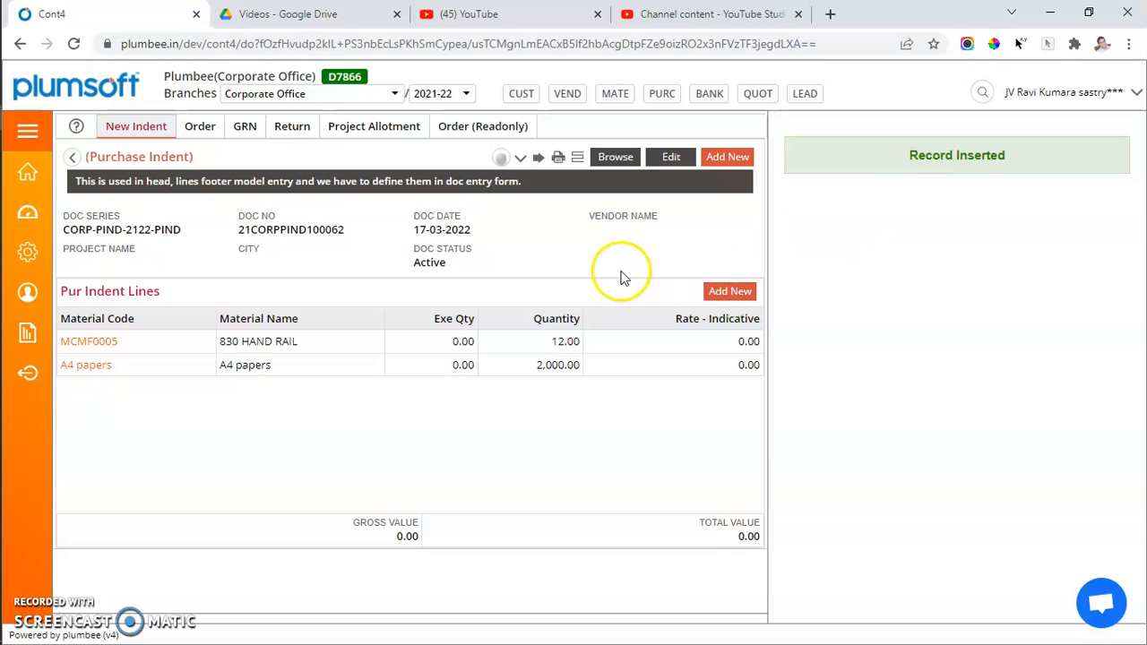
pyautogui.click(151, 130)
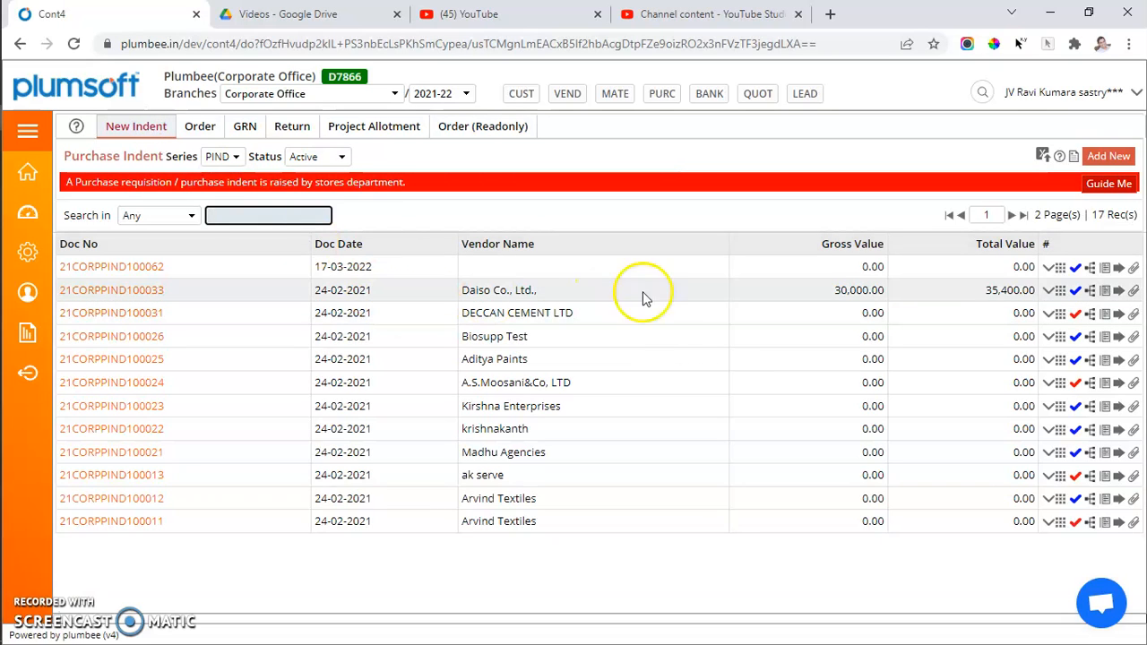
# - Open the approval flow of the indent dated 17-03-2022 and enter the note "OK may be procured"
pyautogui.moveTo(862, 267); pyautogui.dragTo(894, 269)
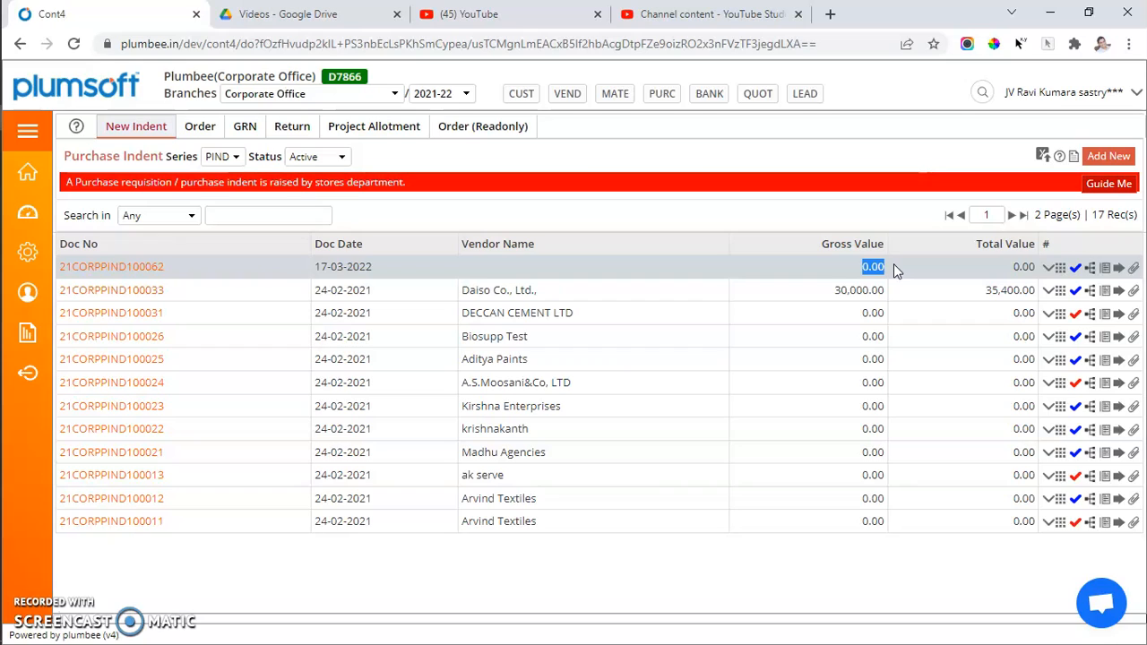
pyautogui.click(1076, 267)
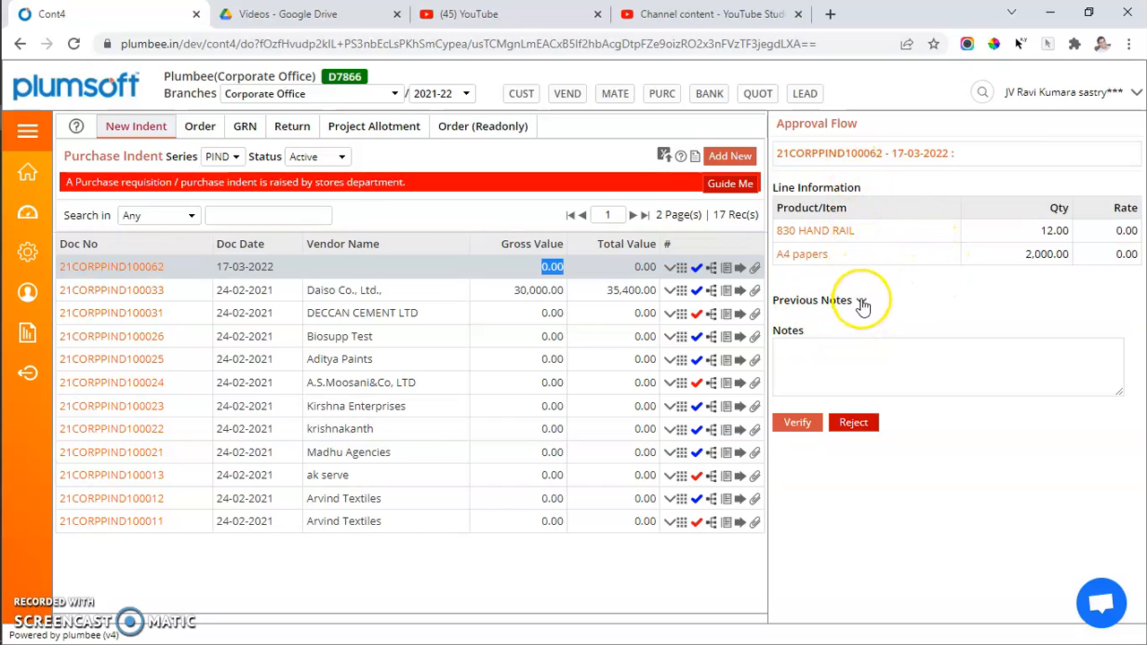
pyautogui.click(840, 356)
pyautogui.write('OK may be procured')
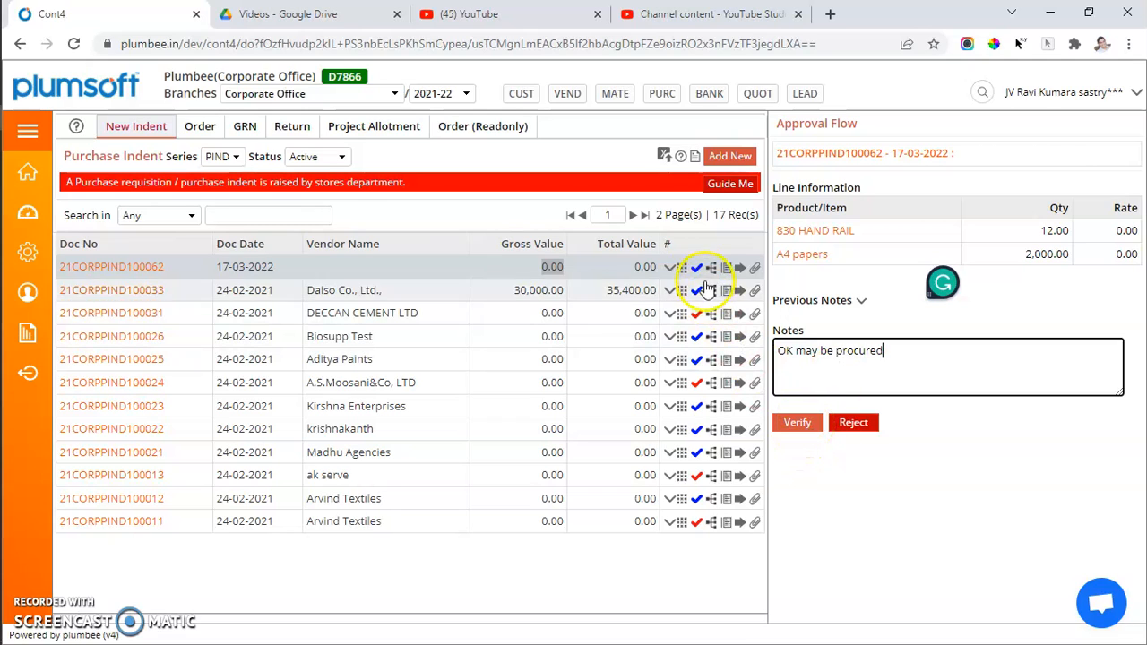
# - Consult the purchase workflow sketch in the Wacom Inkspace App and verify the indent with the entered note
pyautogui.click(333, 162)
pyautogui.click(331, 159)
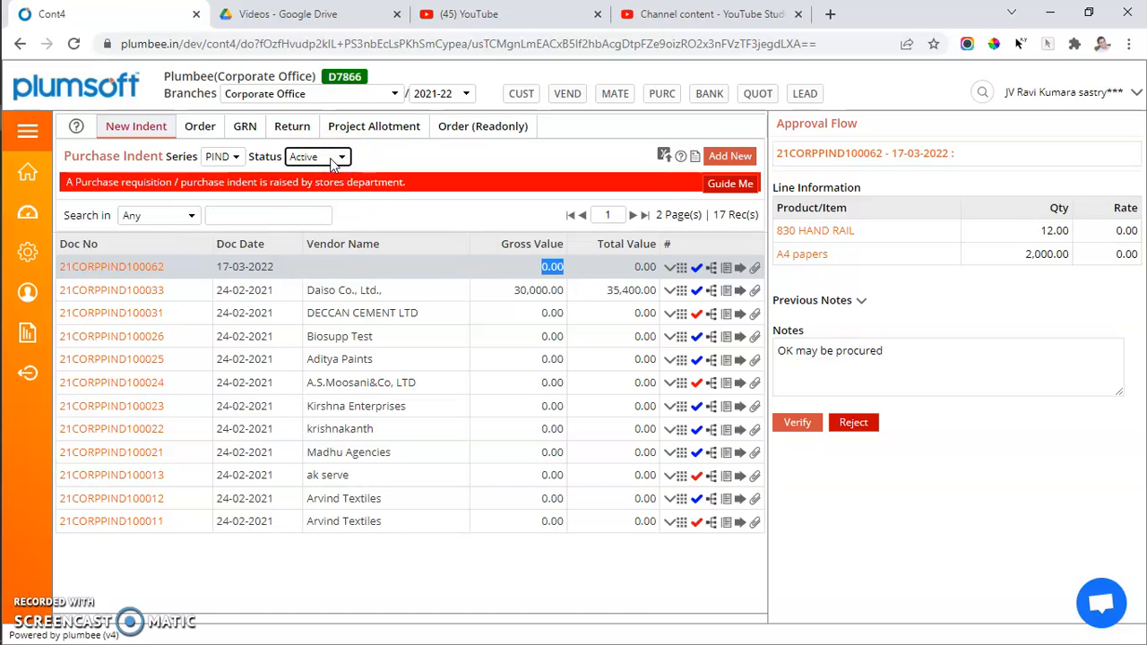
pyautogui.hotkey('alt', 'Tab')
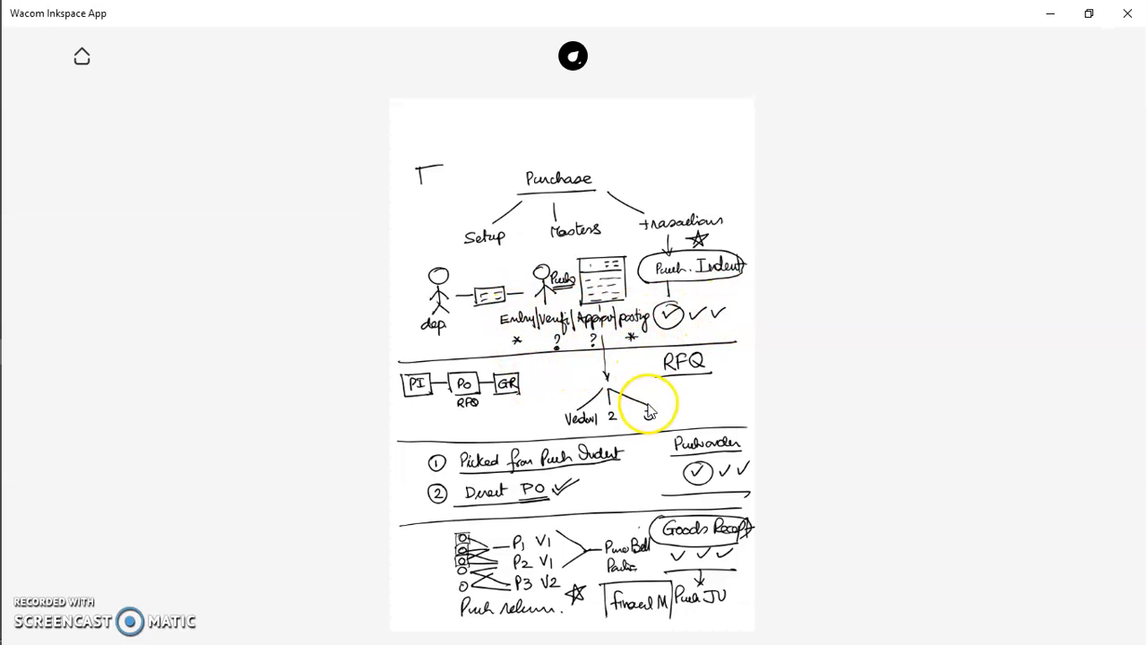
pyautogui.hotkey('alt', 'Tab')
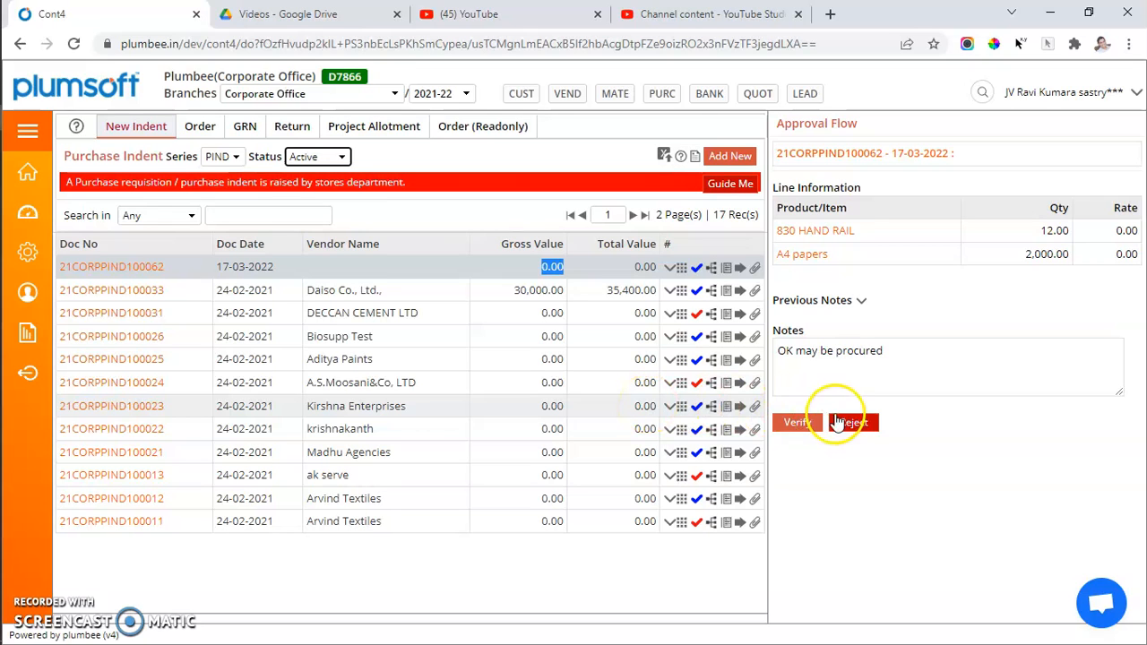
pyautogui.click(799, 422)
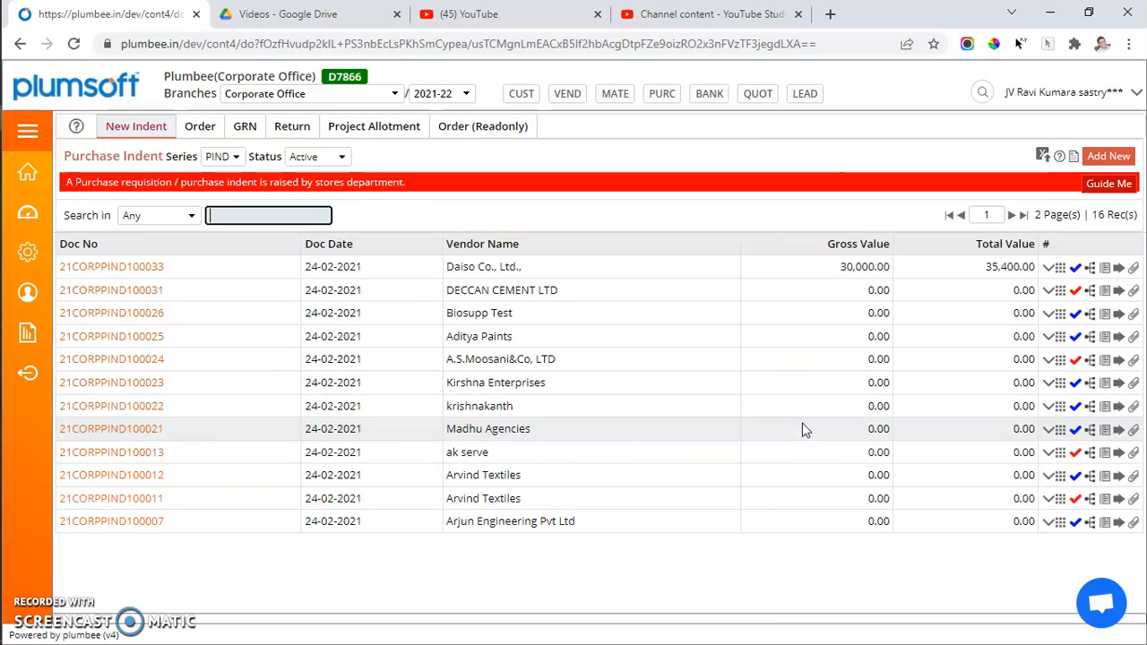
# - Filter the purchase indents by Verified and by Approved status to locate the indent dated 17-03-2022
pyautogui.moveTo(359, 266); pyautogui.dragTo(308, 267)
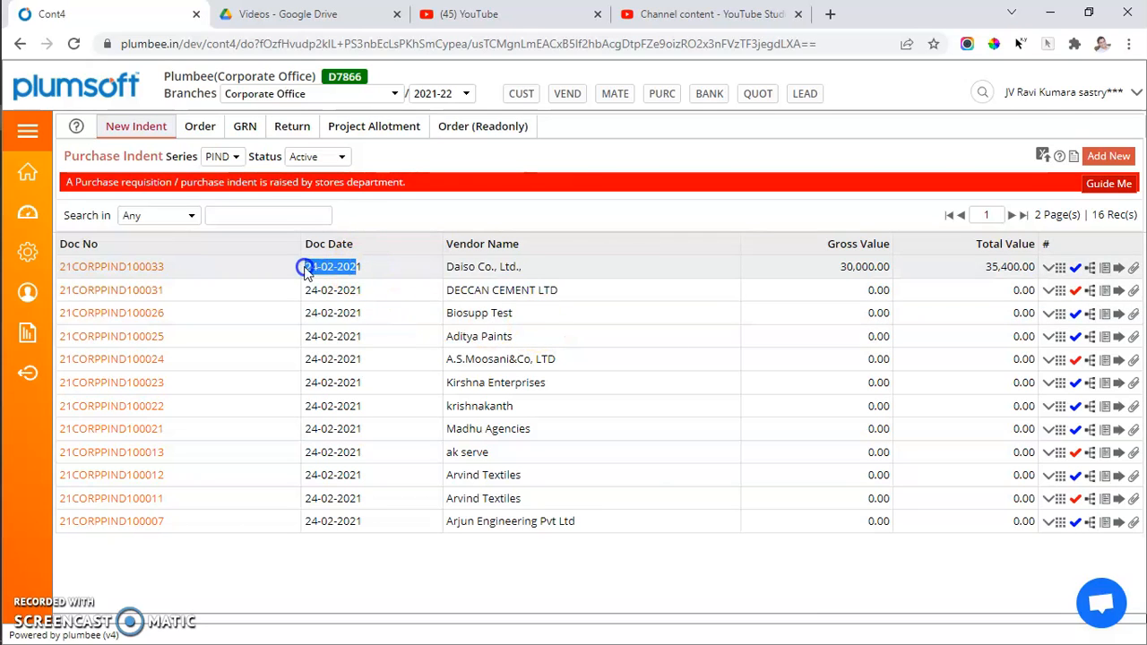
pyautogui.click(327, 156)
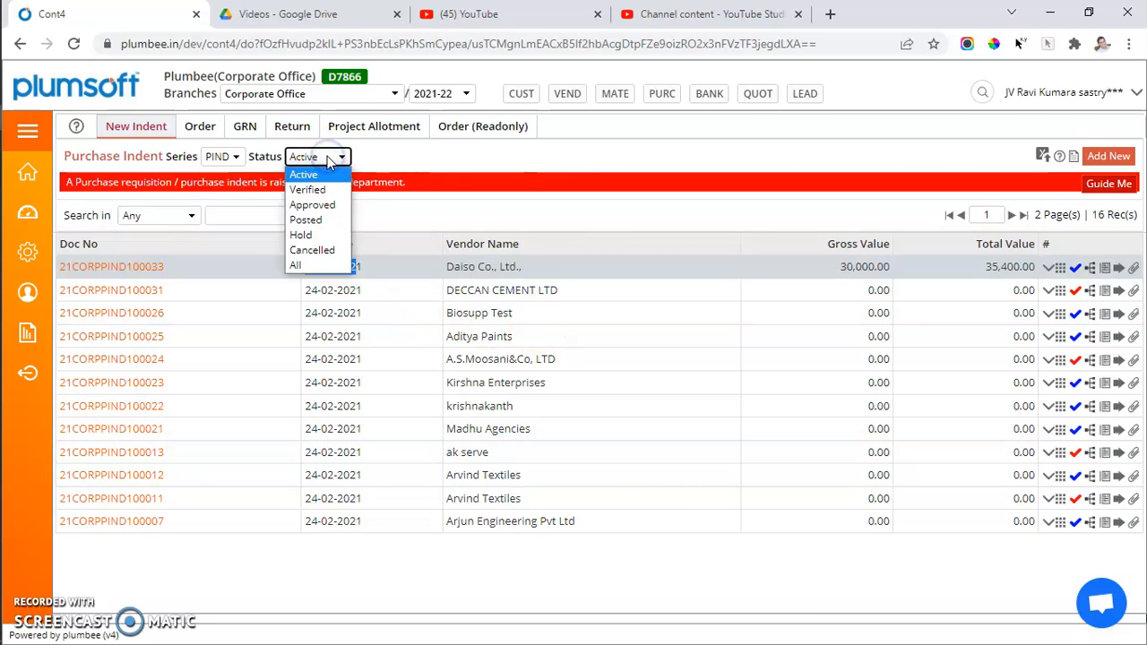
pyautogui.click(321, 190)
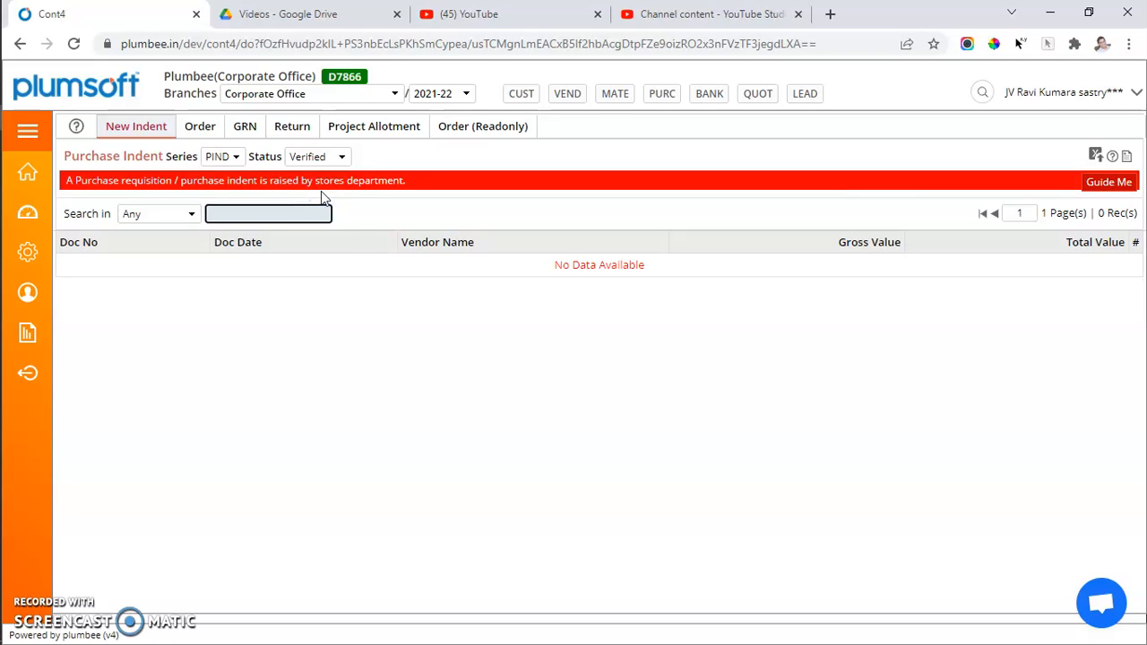
pyautogui.click(329, 156)
pyautogui.click(322, 206)
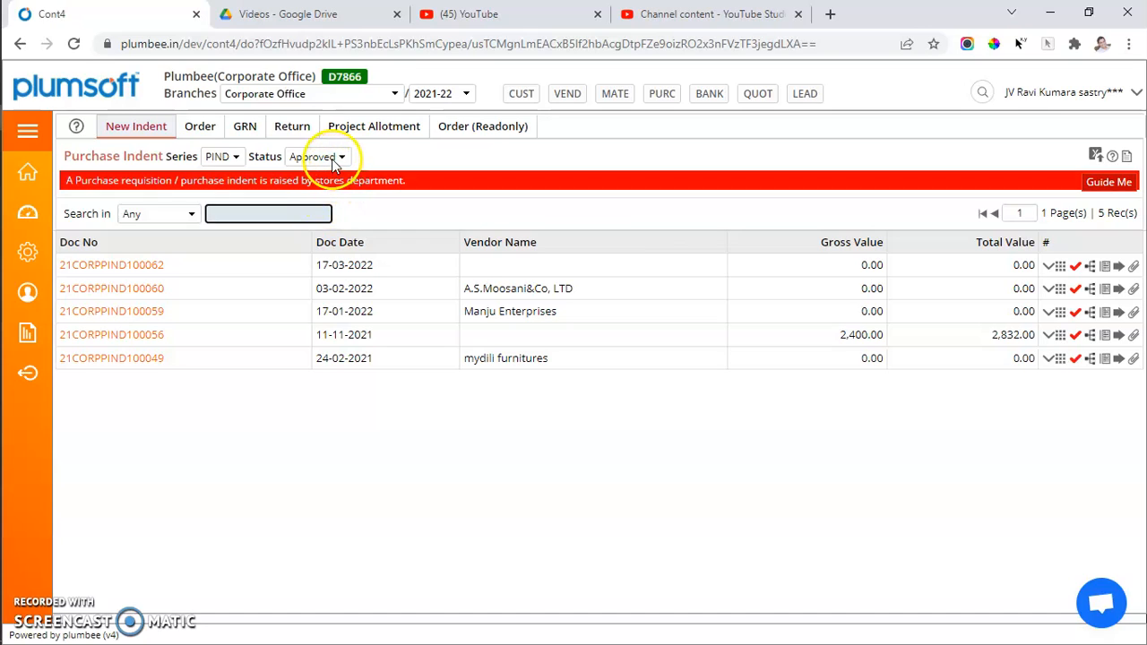
pyautogui.moveTo(322, 260); pyautogui.dragTo(394, 263)
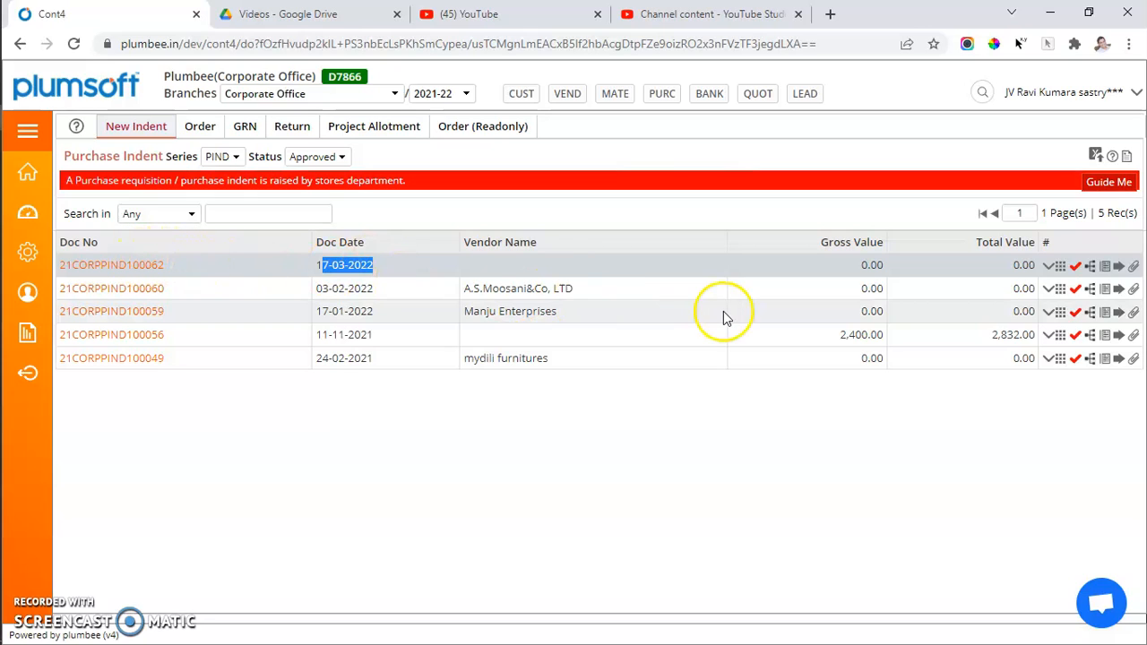
# - Open the approval flow of the approved indent dated 17-03-2022 and review its previous notes
pyautogui.click(1077, 267)
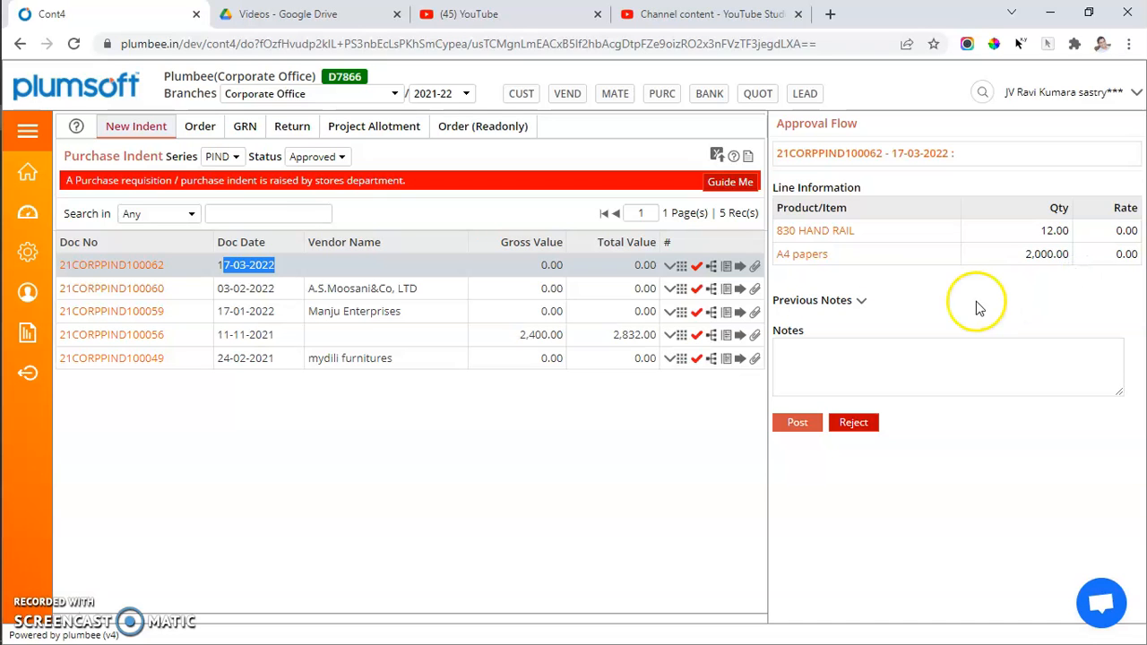
pyautogui.click(861, 302)
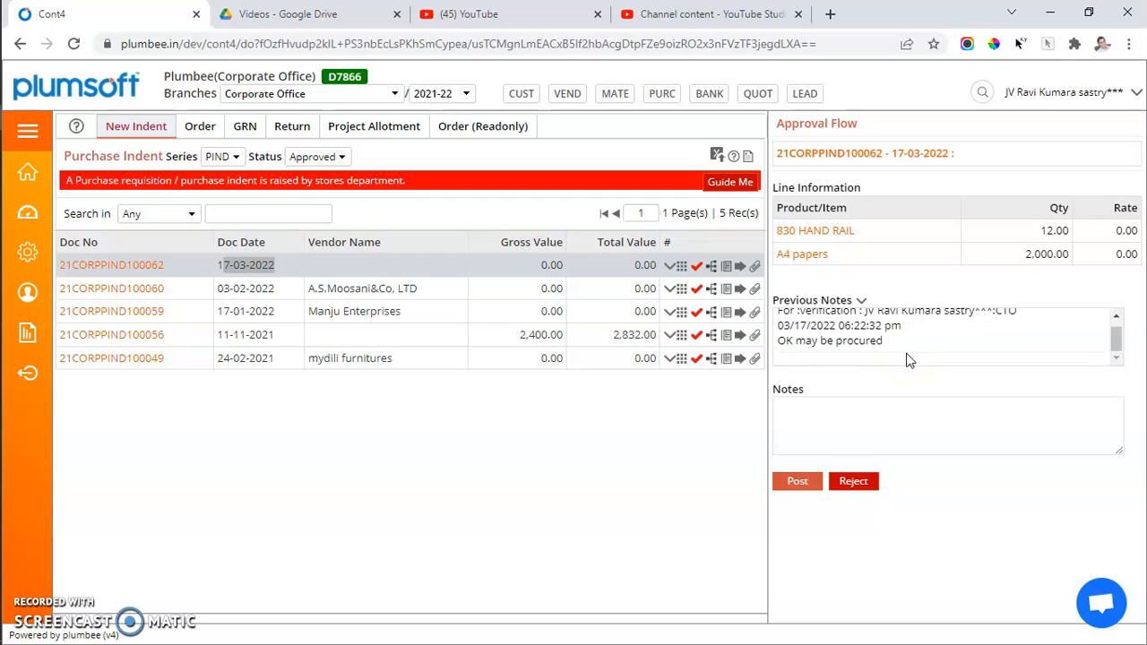
pyautogui.click(862, 327)
pyautogui.moveTo(862, 327); pyautogui.dragTo(1032, 319)
pyautogui.moveTo(799, 335); pyautogui.dragTo(901, 335)
pyautogui.click(806, 351)
pyautogui.moveTo(807, 352); pyautogui.dragTo(906, 354)
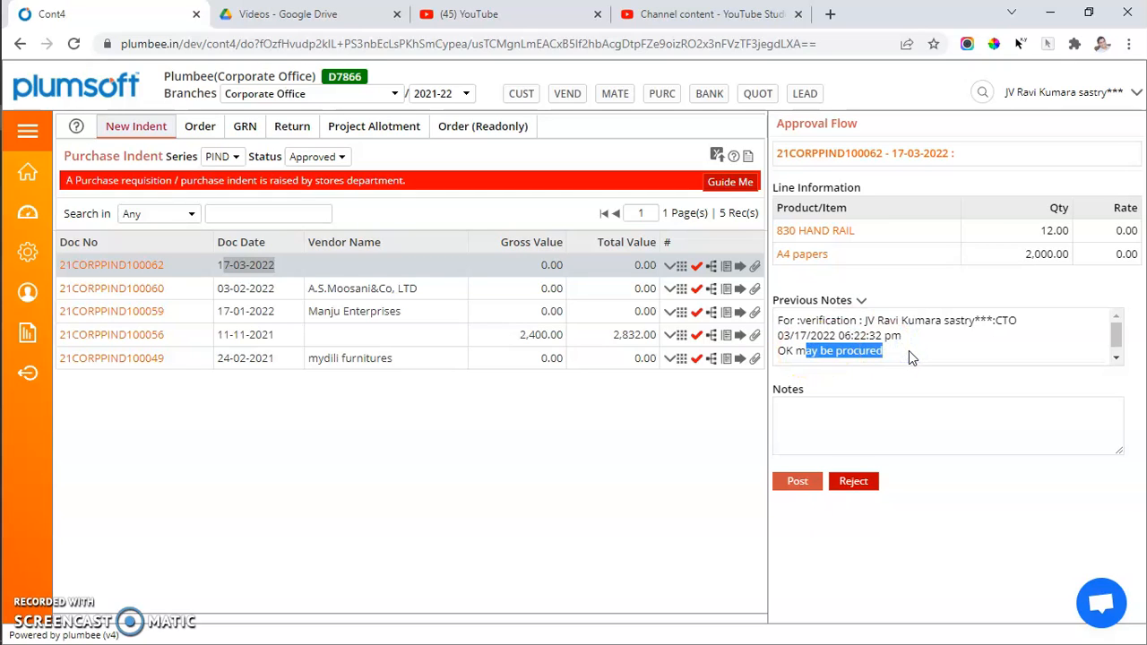
# - Enter the approval note "I am approving please purchase" and post the indent
pyautogui.click(904, 425)
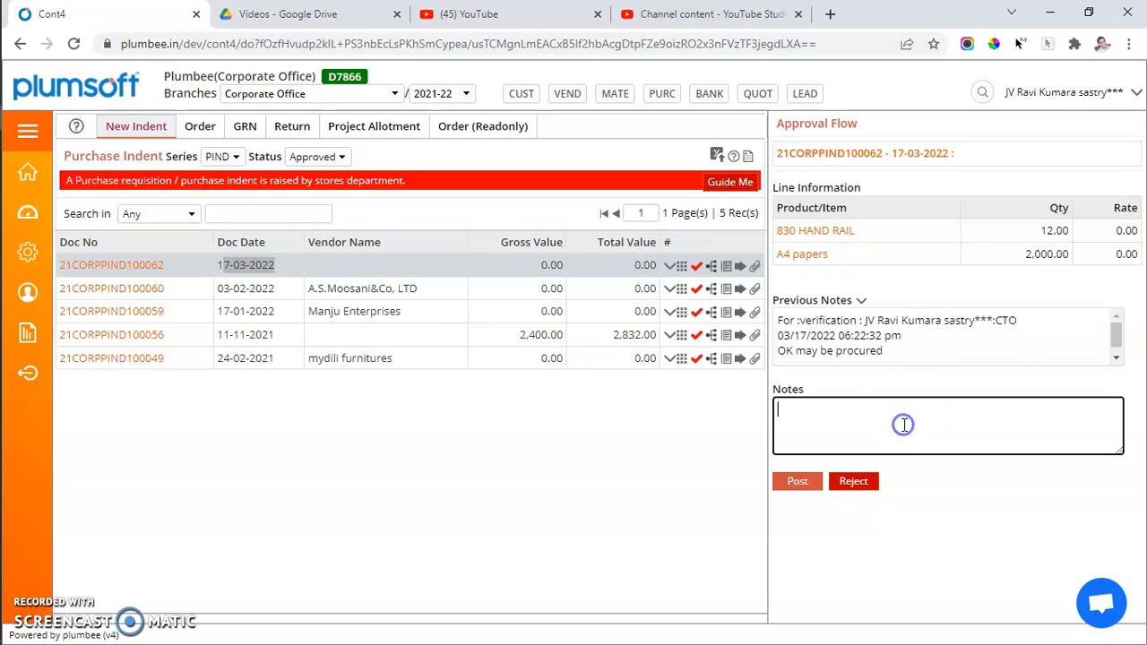
pyautogui.write('I am approving pleas')
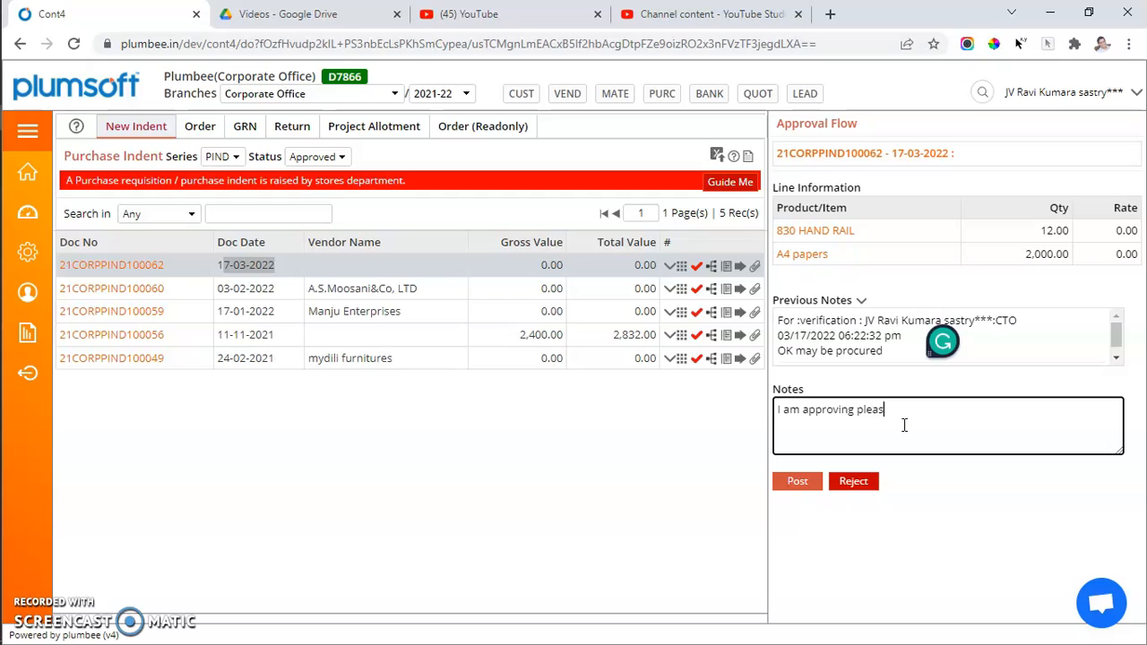
pyautogui.click(797, 484)
pyautogui.click(173, 265)
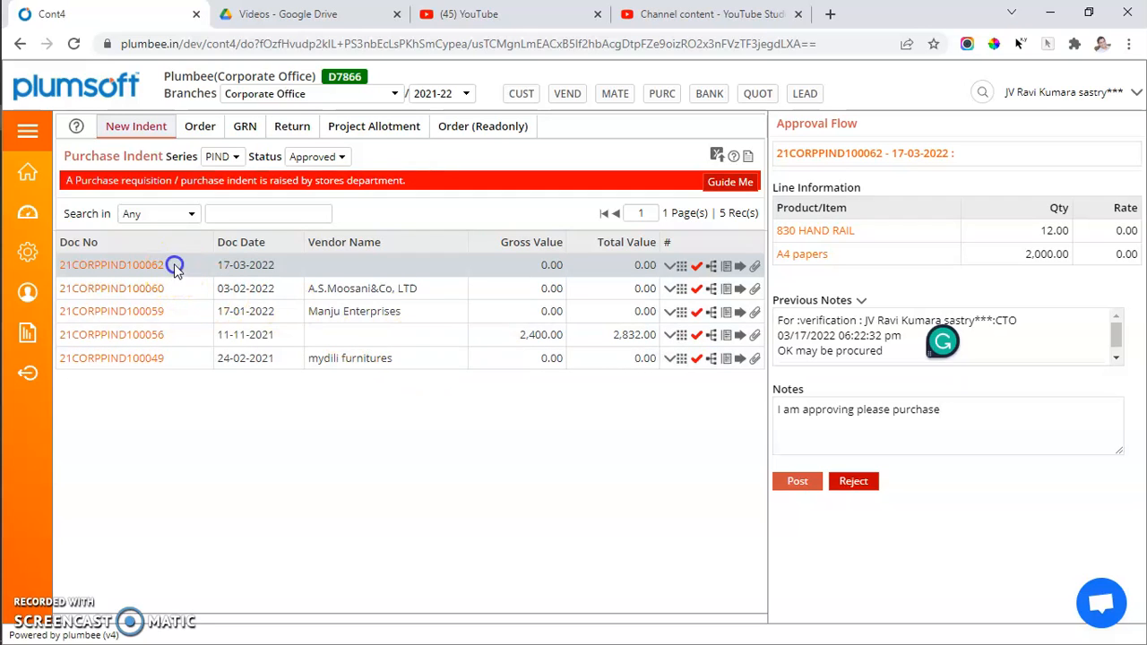
pyautogui.moveTo(174, 266); pyautogui.dragTo(139, 271)
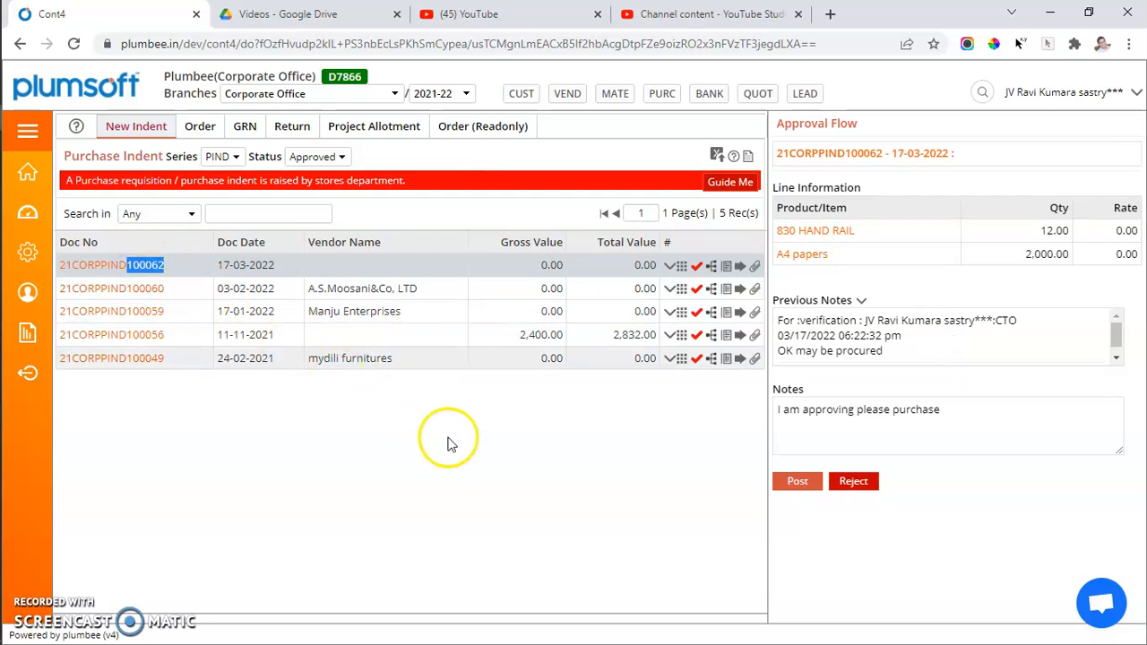
pyautogui.click(798, 482)
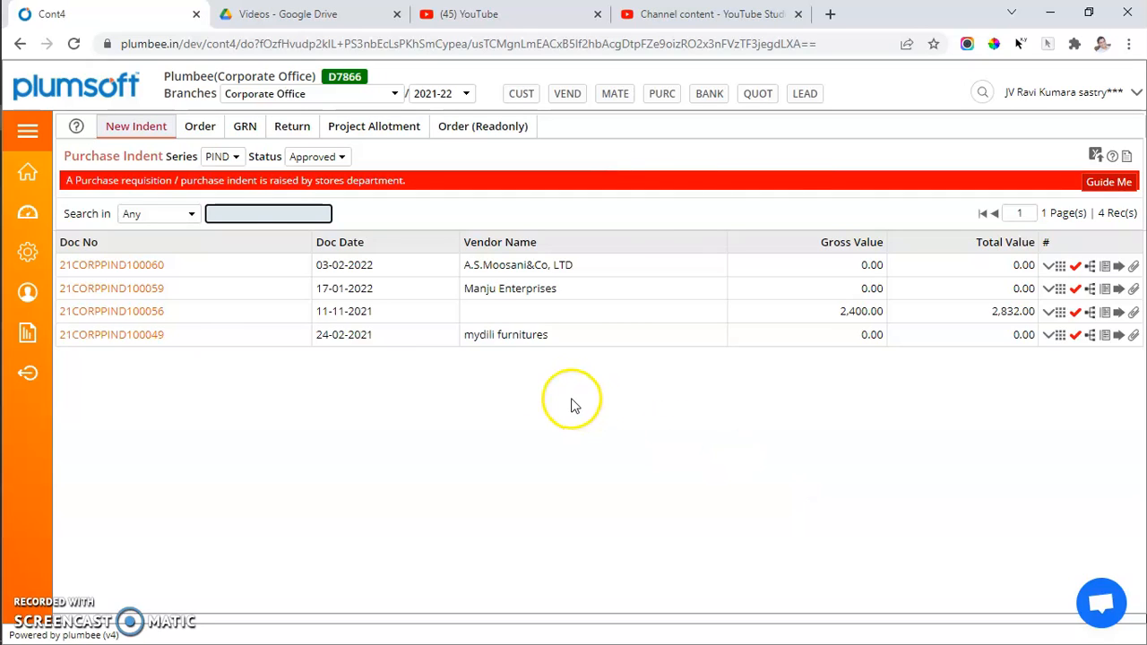
# - Filter the purchase indents by Posted status and open the lines of the indent dated 17-03-2022
pyautogui.click(314, 159)
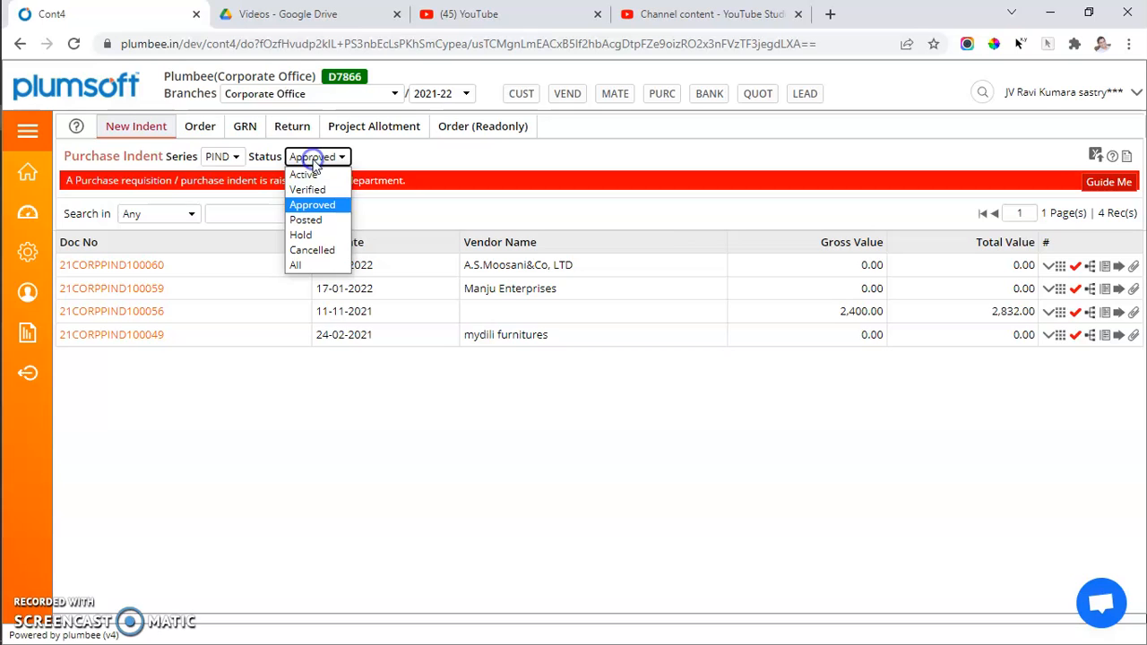
pyautogui.click(304, 219)
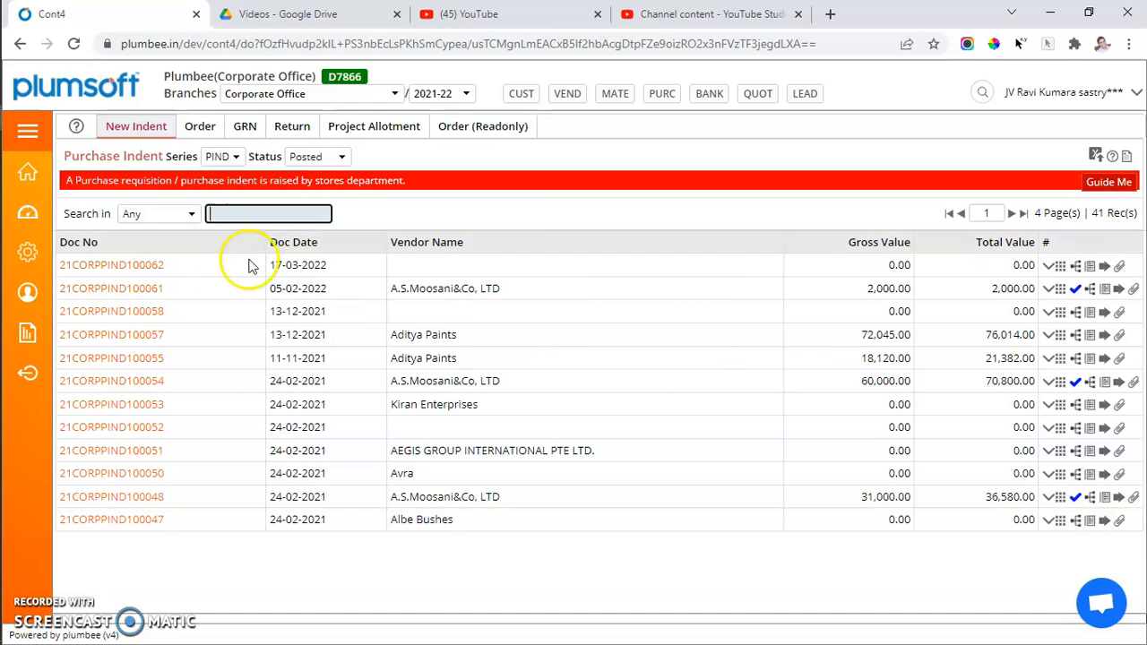
pyautogui.click(146, 265)
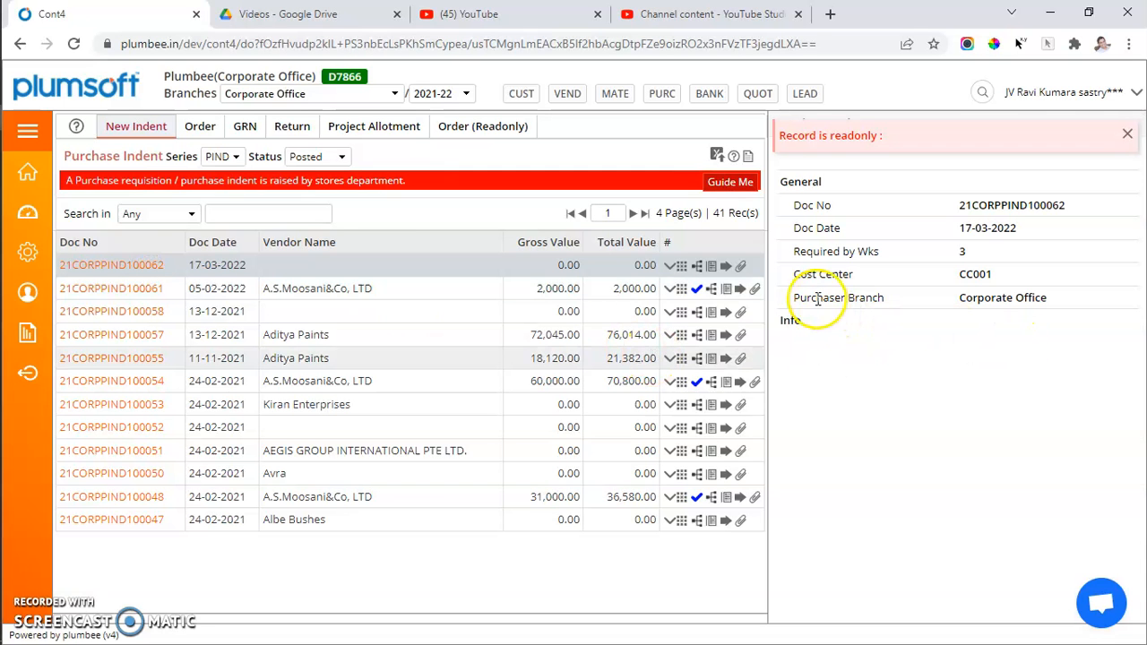
pyautogui.click(711, 267)
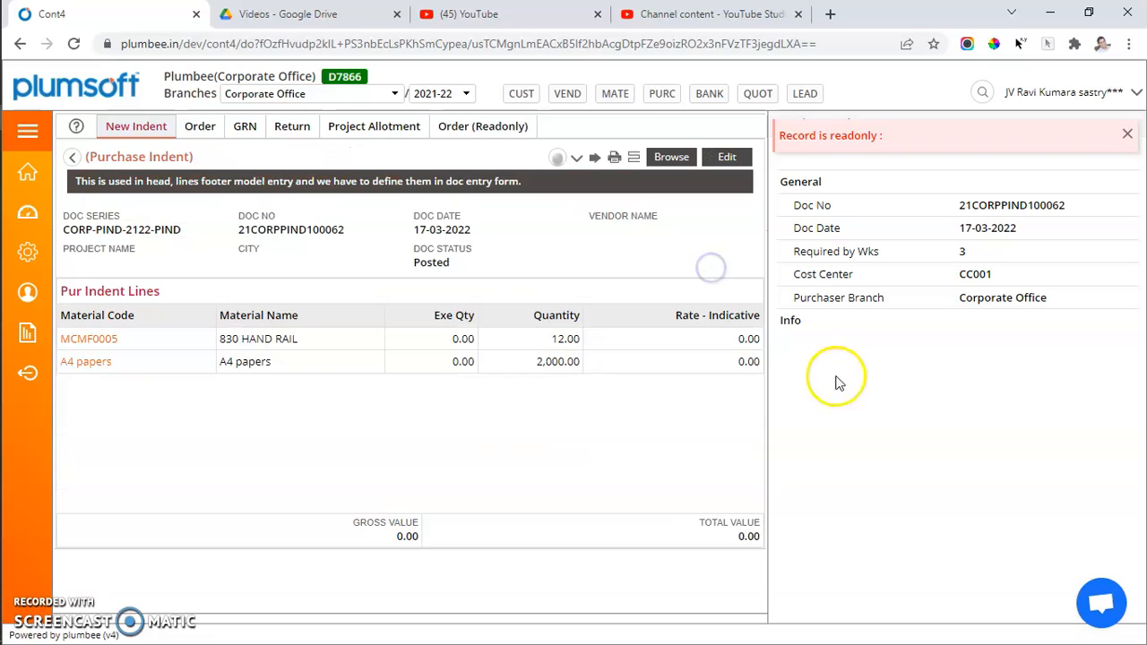
# - Inspect the 830 HAND RAIL and A4 papers lines and try to edit the A4 papers record
pyautogui.click(86, 363)
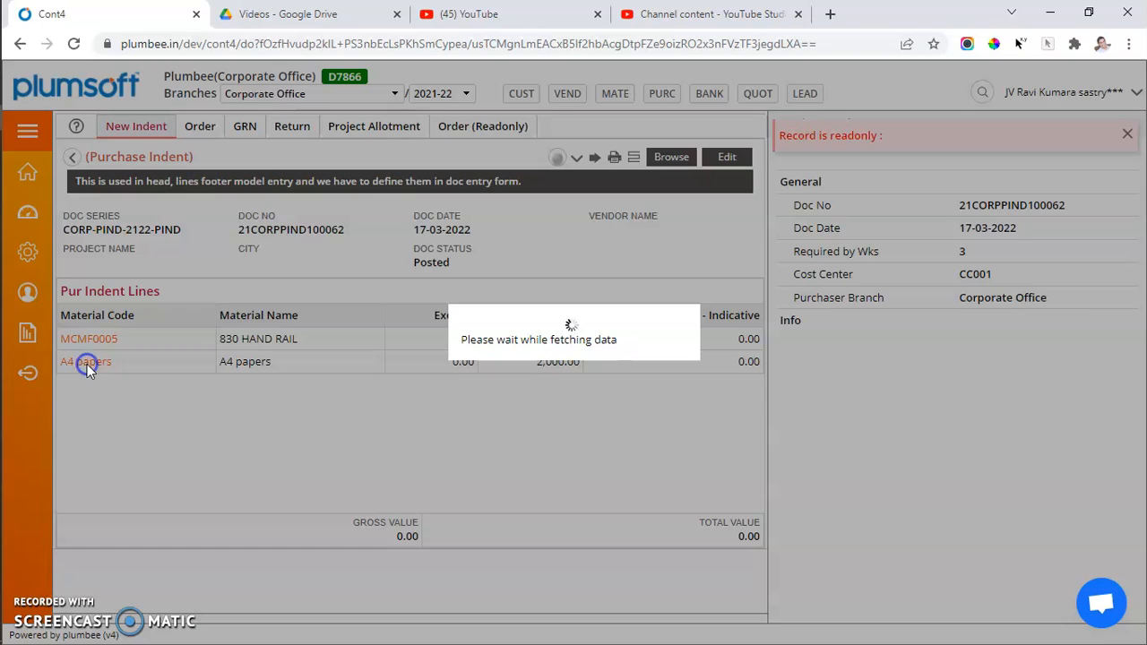
pyautogui.click(89, 339)
pyautogui.click(90, 360)
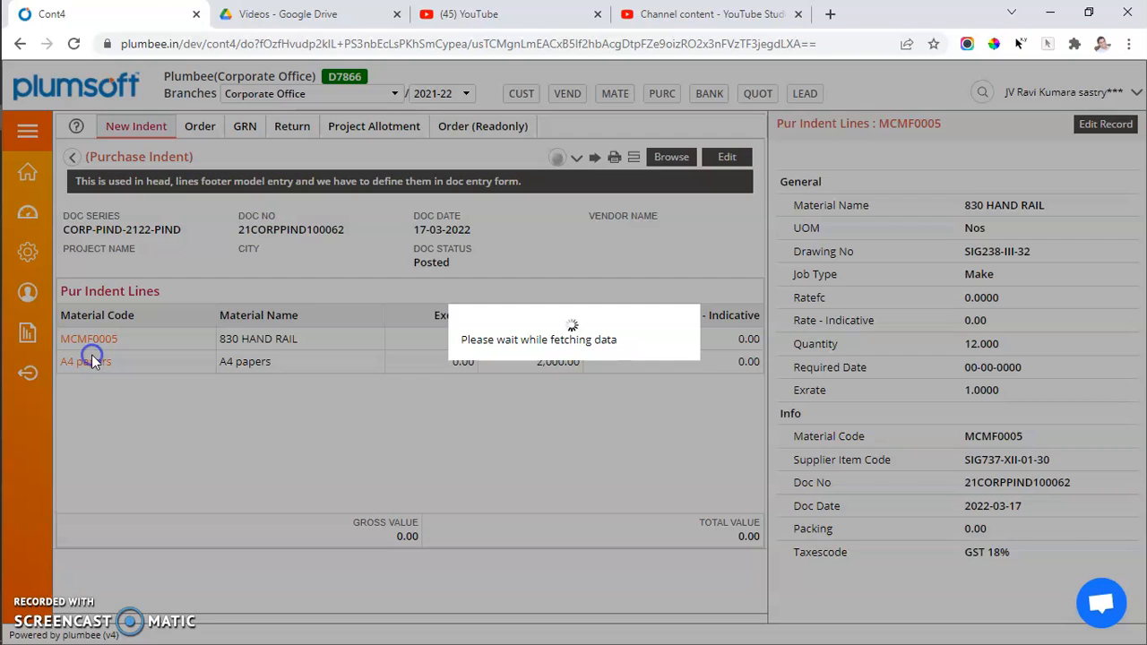
pyautogui.click(1104, 126)
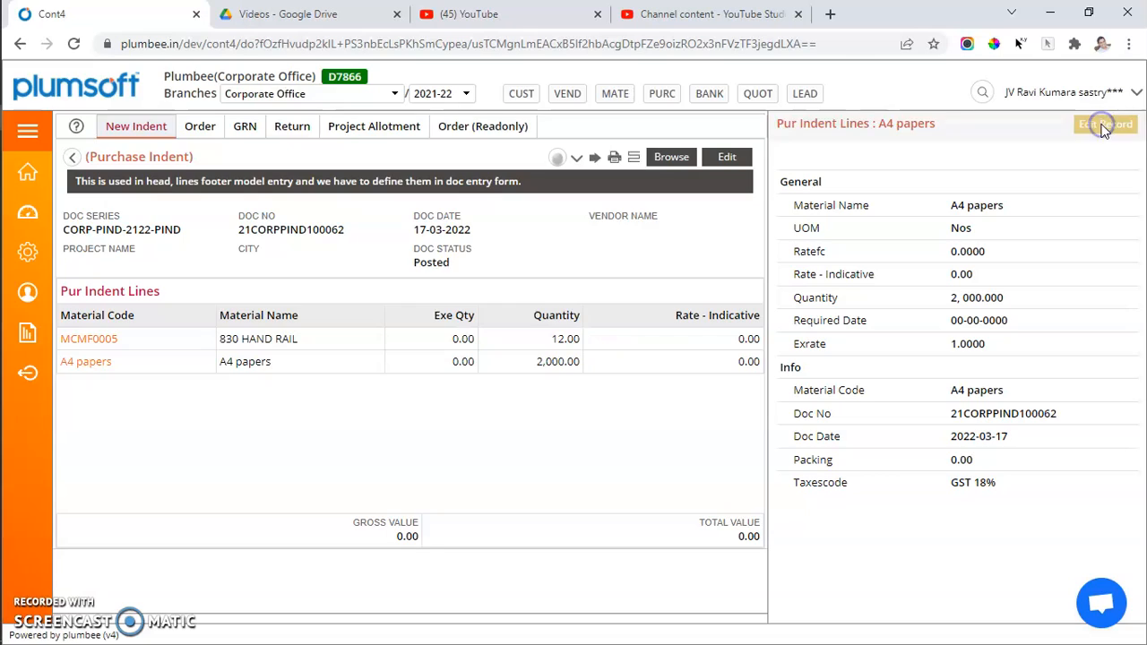
pyautogui.click(136, 128)
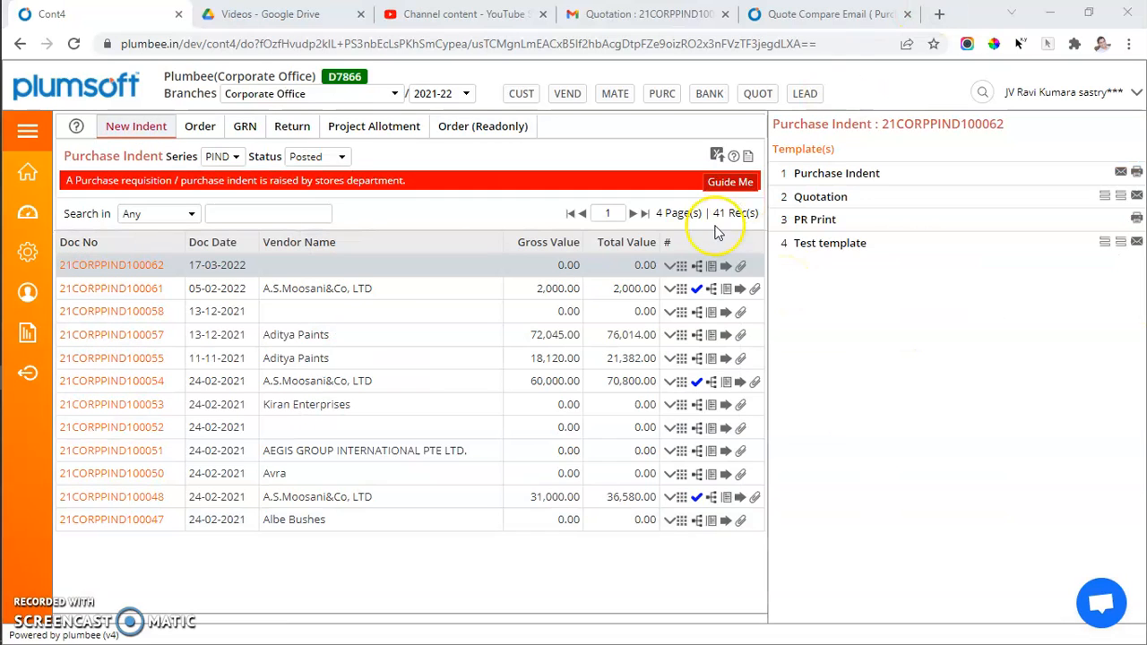
# - View the posted indent's lines once more and return to the indent list filtered by Posted status
pyautogui.click(710, 268)
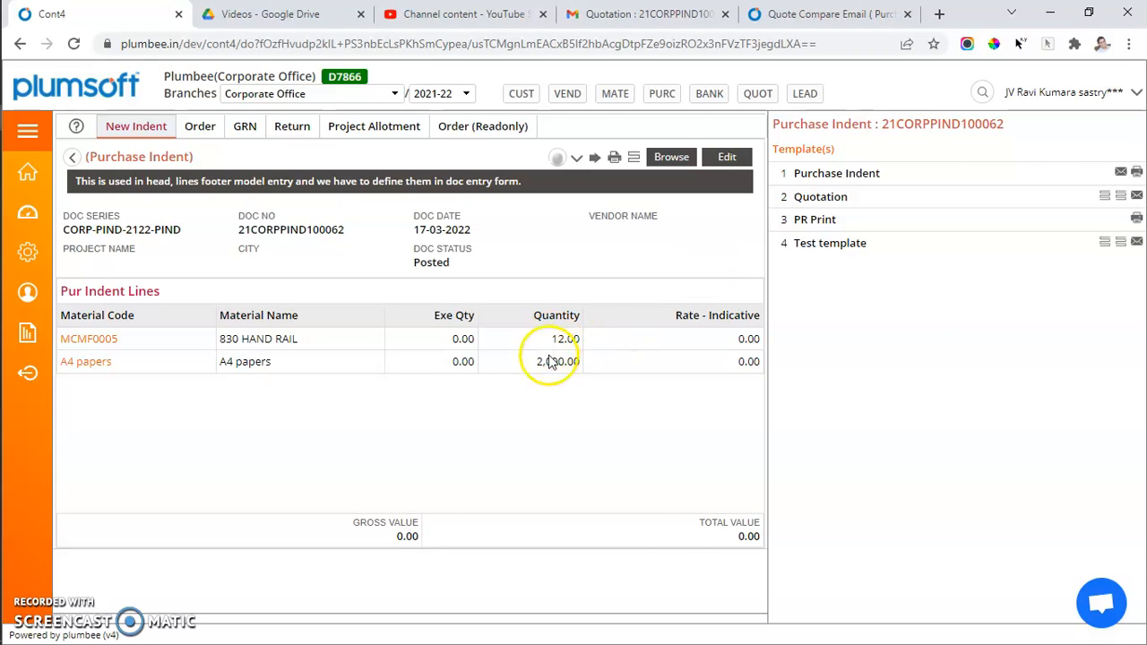
pyautogui.click(139, 129)
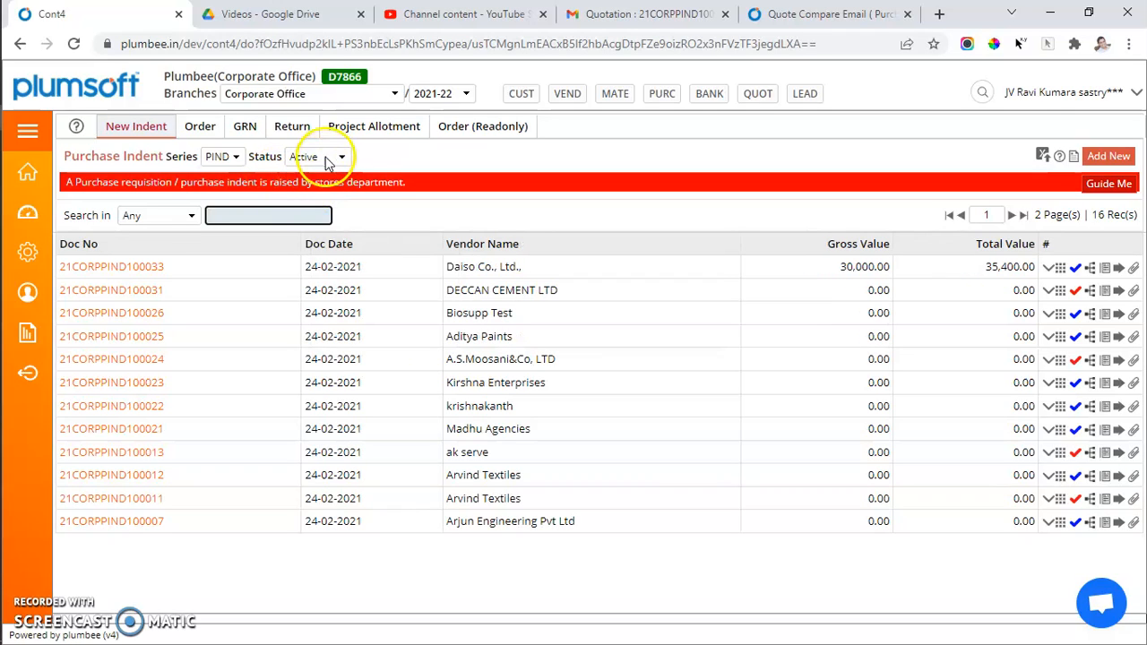
pyautogui.click(334, 159)
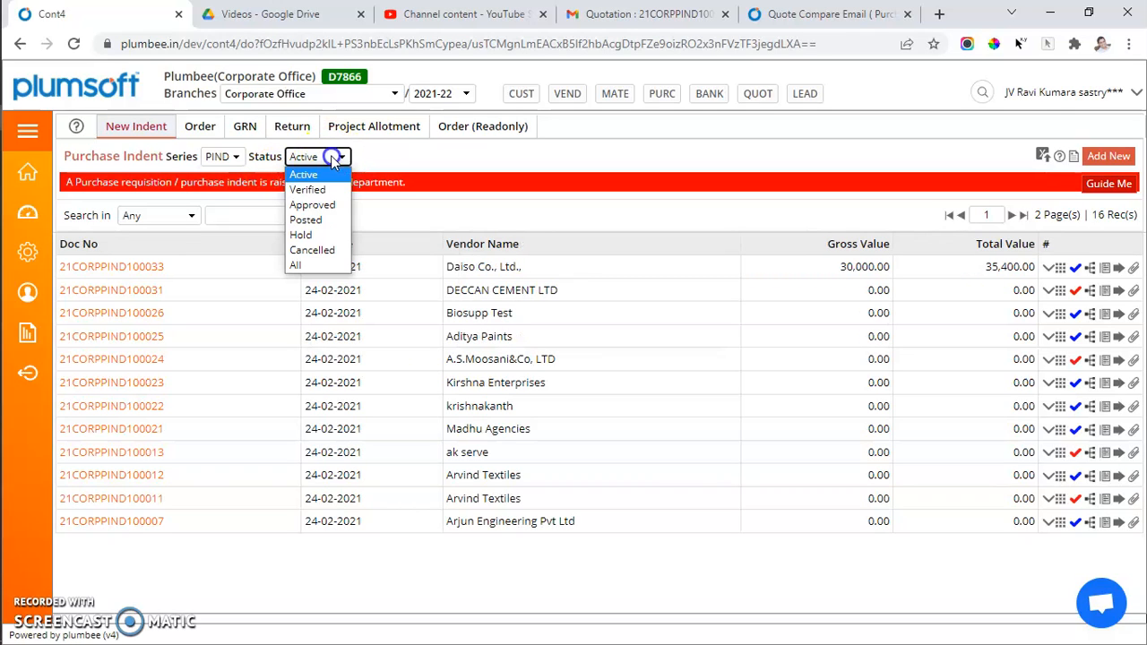
pyautogui.click(323, 222)
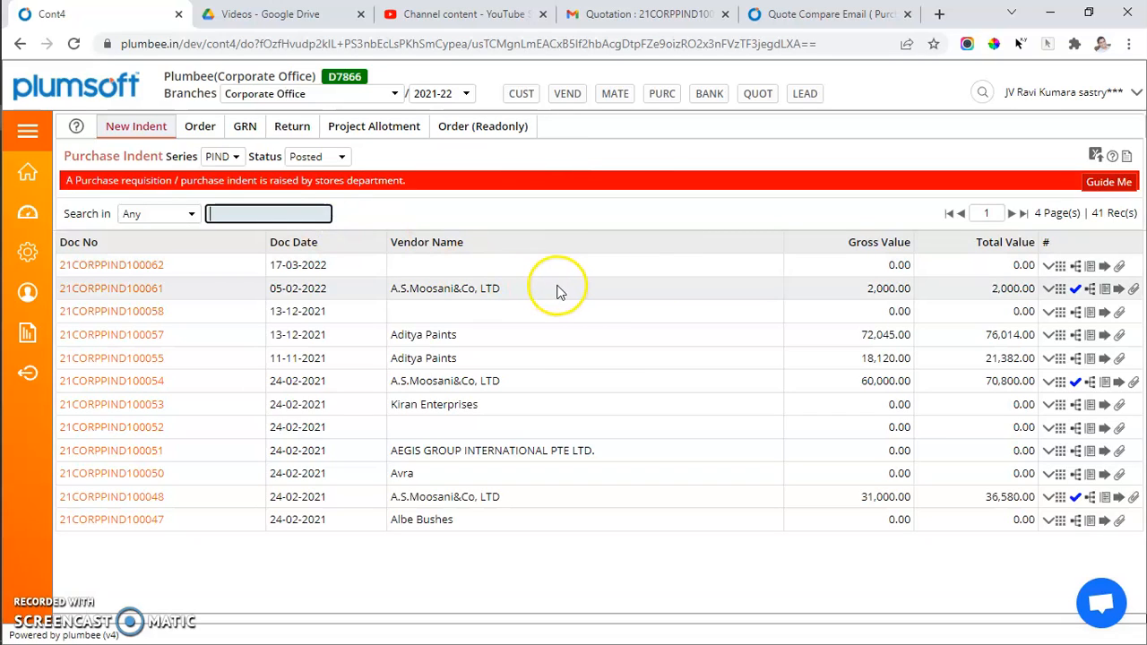
# - Check the lines of the indent dated 17-03-2022, and preview the Purchase Indent printout of the active Daiso Co., Ltd. indent
pyautogui.click(1076, 266)
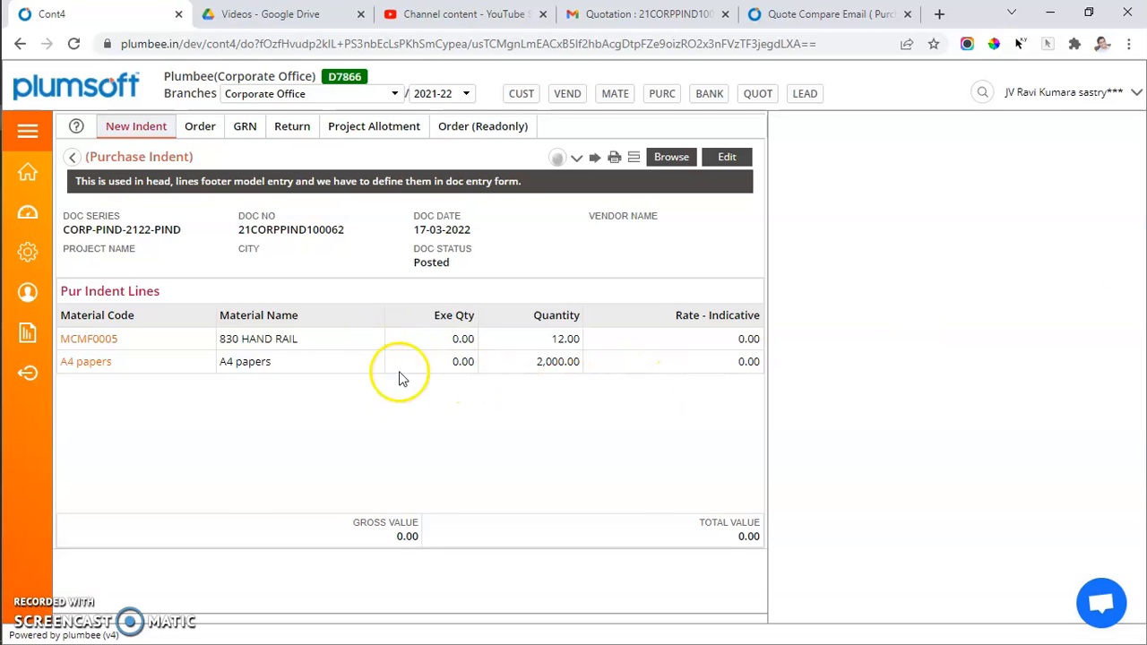
pyautogui.click(679, 162)
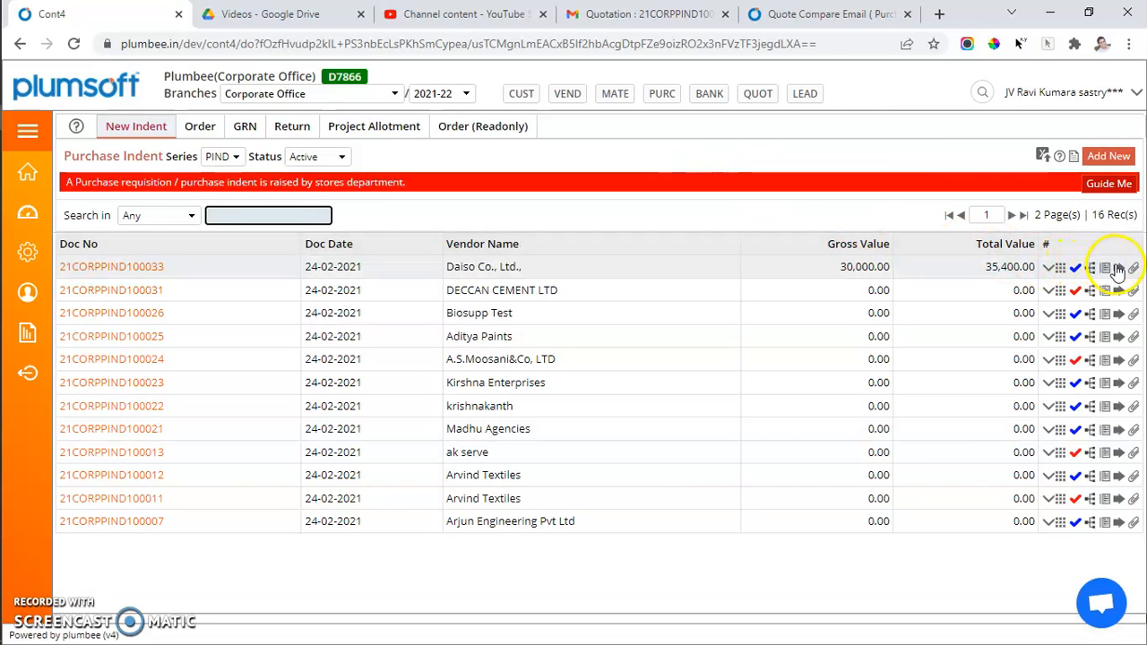
pyautogui.click(1117, 268)
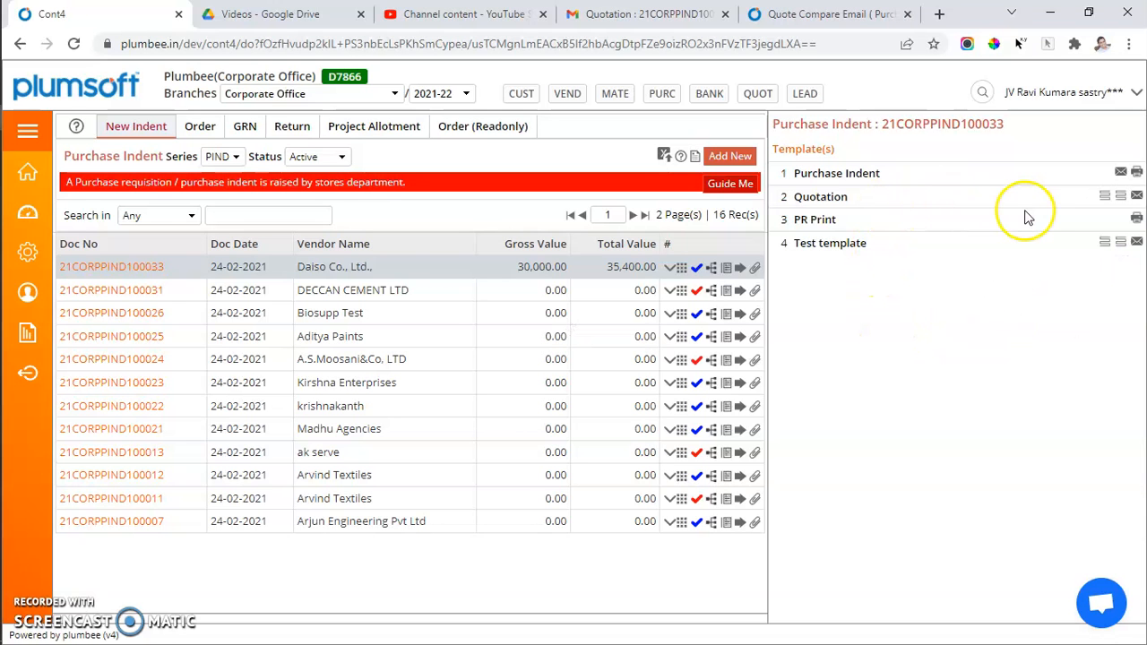
pyautogui.click(1136, 171)
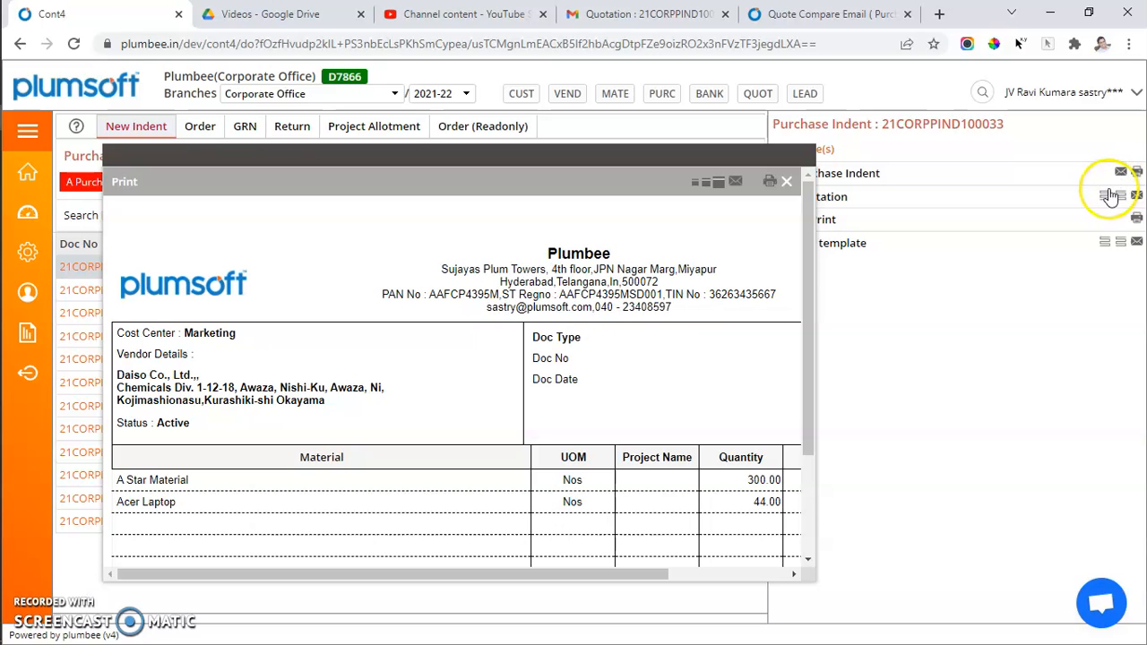
# - Start an email of the Daiso indent's Purchase Indent template and replace its recipients with the sender's own address
pyautogui.click(1120, 171)
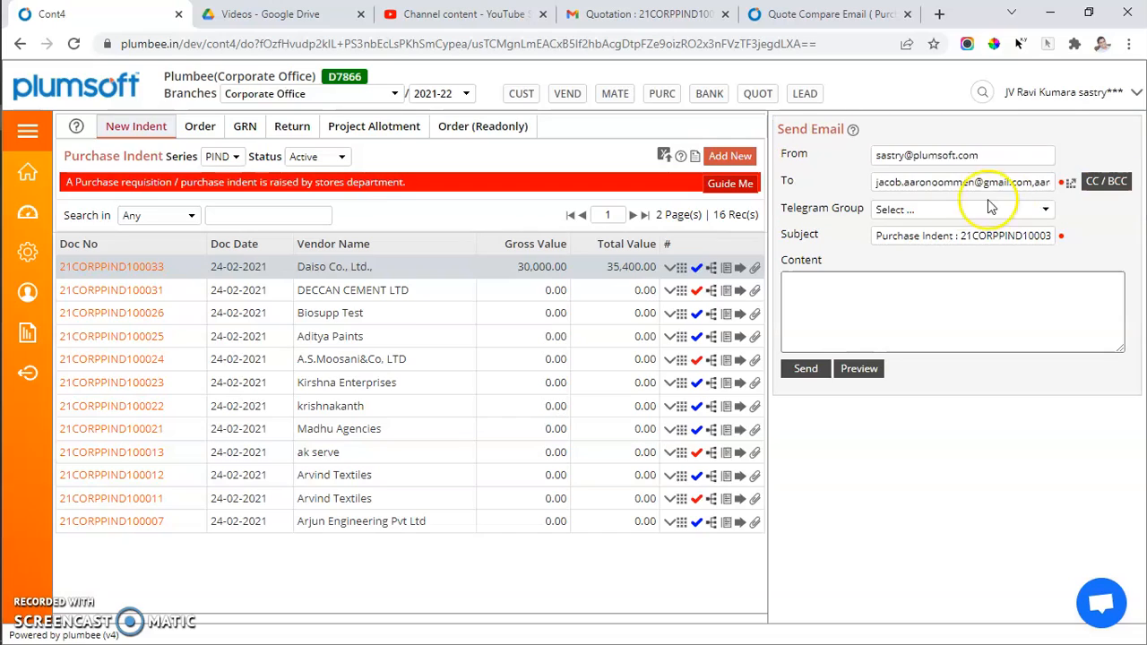
pyautogui.moveTo(978, 155); pyautogui.dragTo(784, 160)
pyautogui.hotkey('ctrl', 'c')
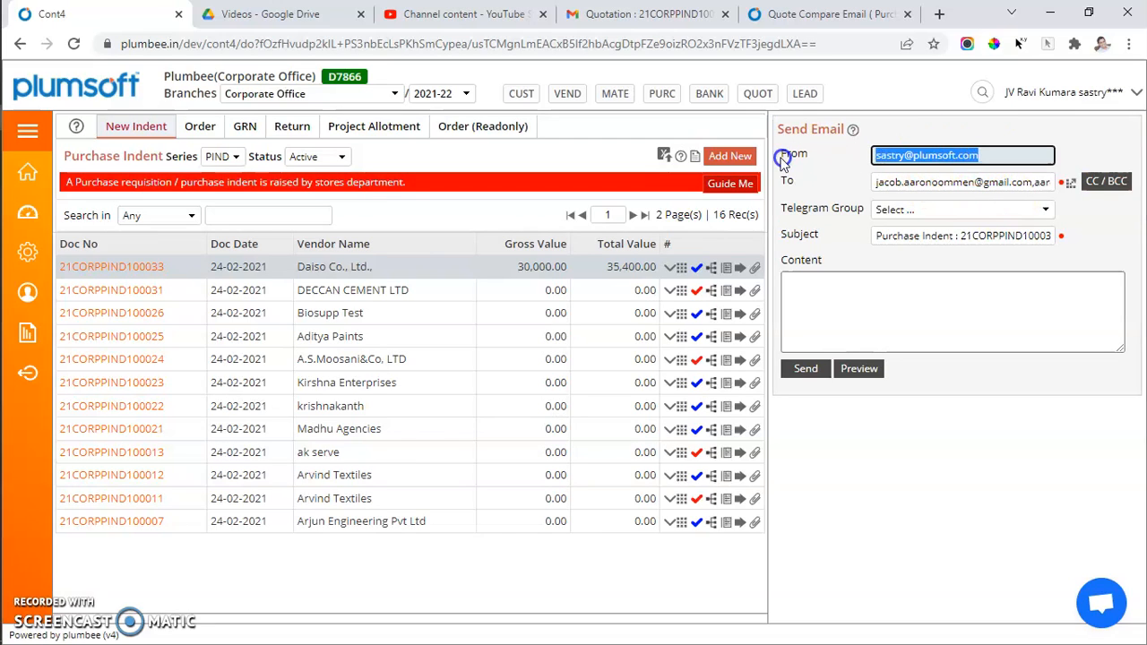
pyautogui.click(932, 185)
pyautogui.hotkey('ctrl', 'v')
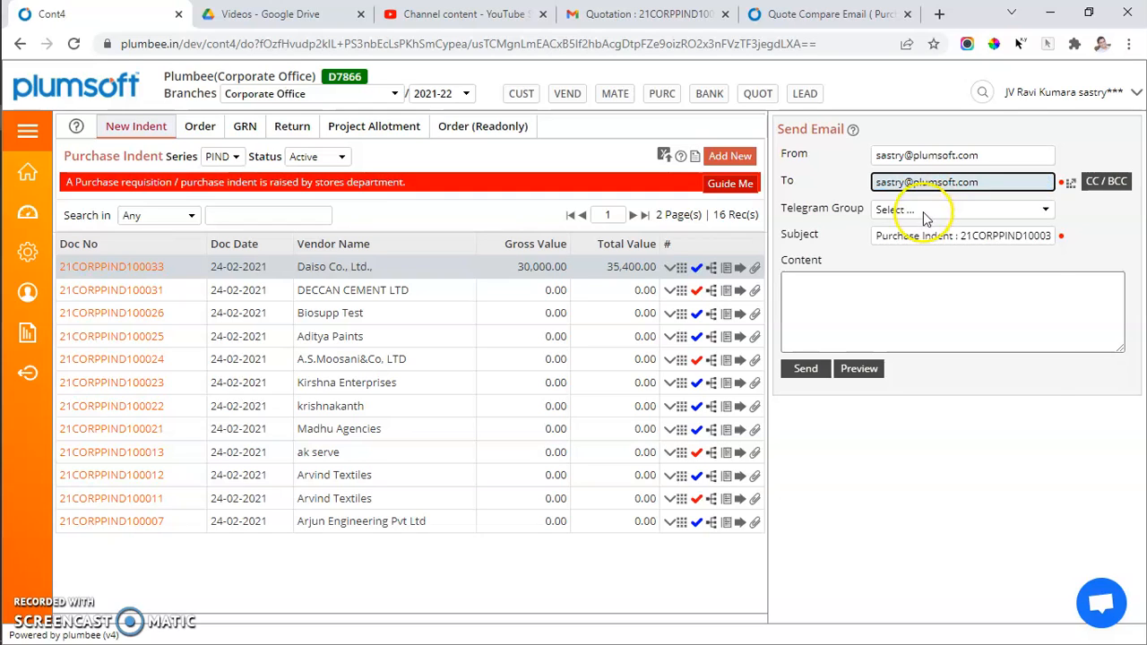
# - Enter "test" as the email content and send the purchase indent
pyautogui.click(926, 215)
pyautogui.click(923, 215)
pyautogui.click(856, 321)
pyautogui.write('test')
pyautogui.click(811, 370)
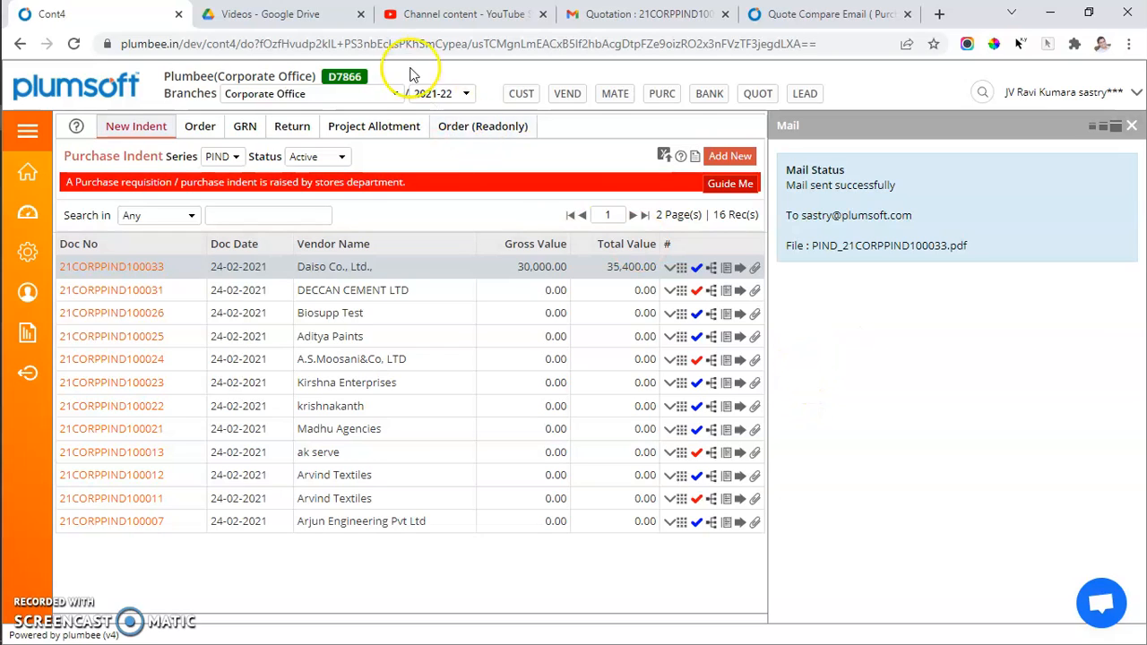
# - Switch to the Gmail inbox, read the received Purchase Indent email and open its PDF attachment
pyautogui.click(633, 21)
pyautogui.click(123, 235)
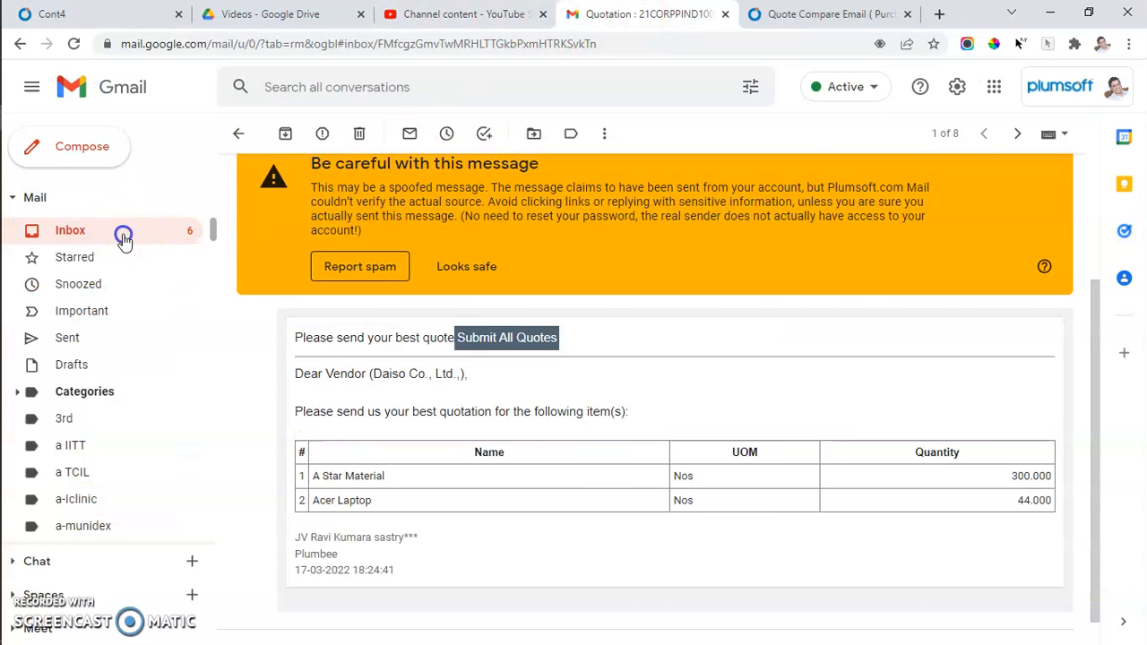
pyautogui.click(123, 235)
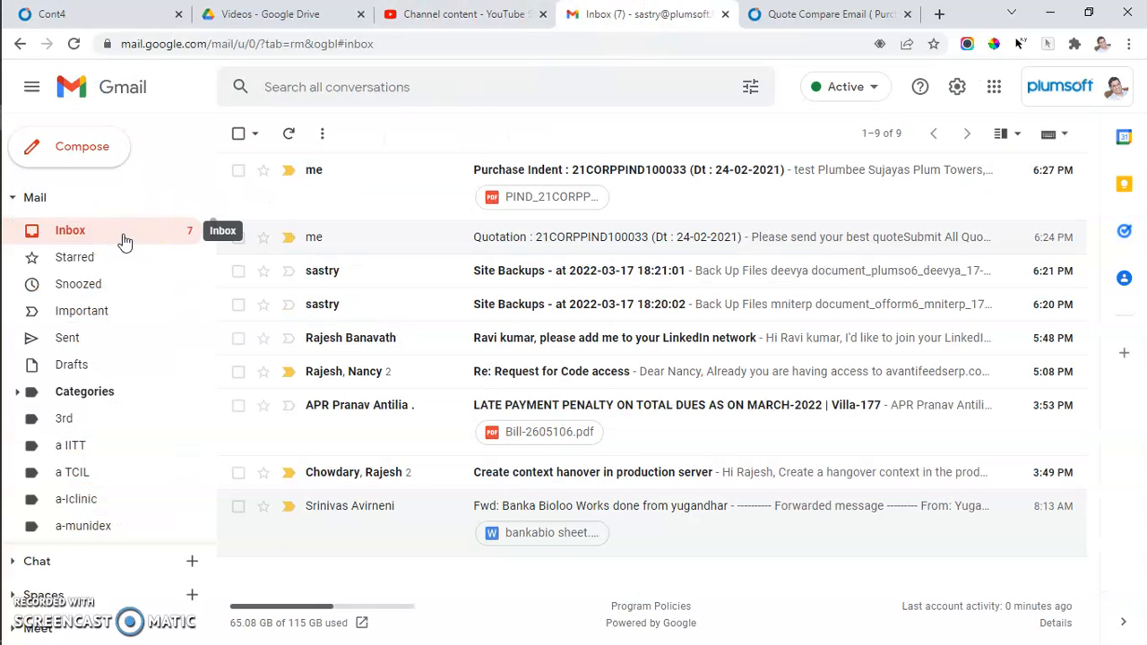
pyautogui.click(573, 170)
pyautogui.scroll(-4, 397, 436)
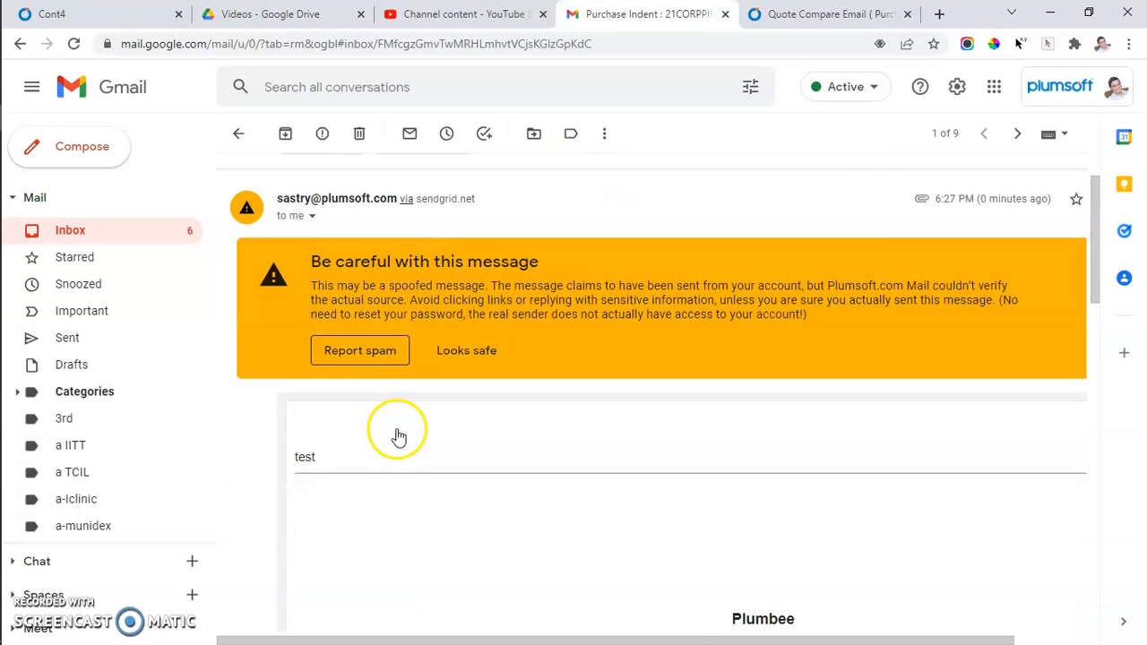
pyautogui.scroll(-10, 397, 435)
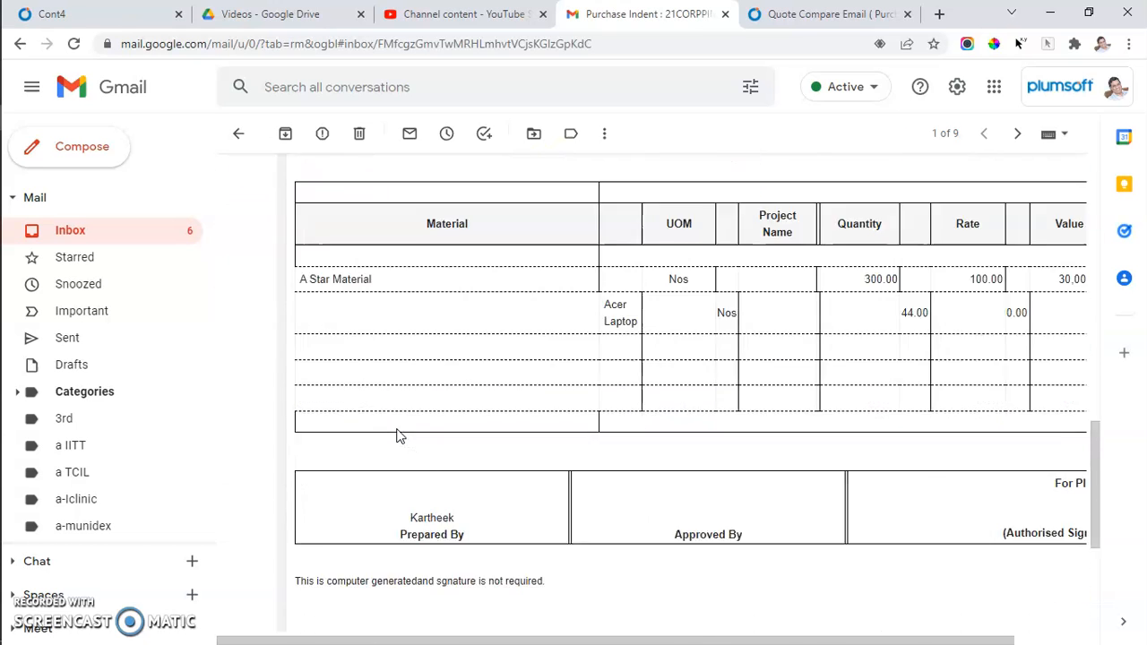
pyautogui.click(374, 501)
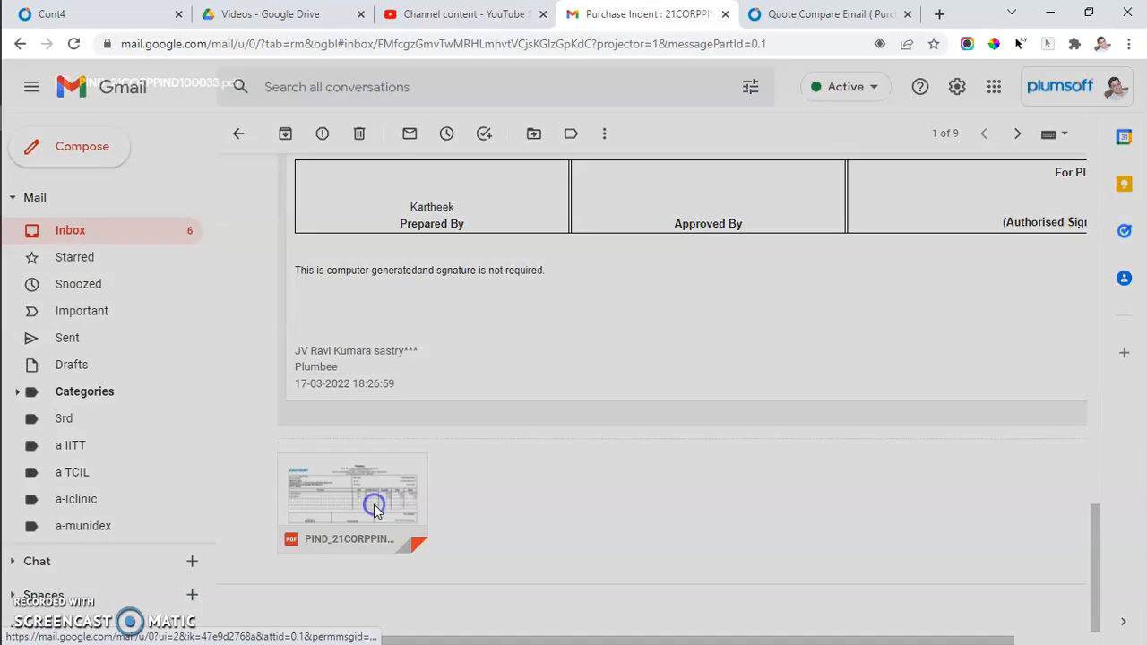
# - Close Gmail and the YouTube channel page, and return to the Plumsoft purchase indent list
pyautogui.click(725, 14)
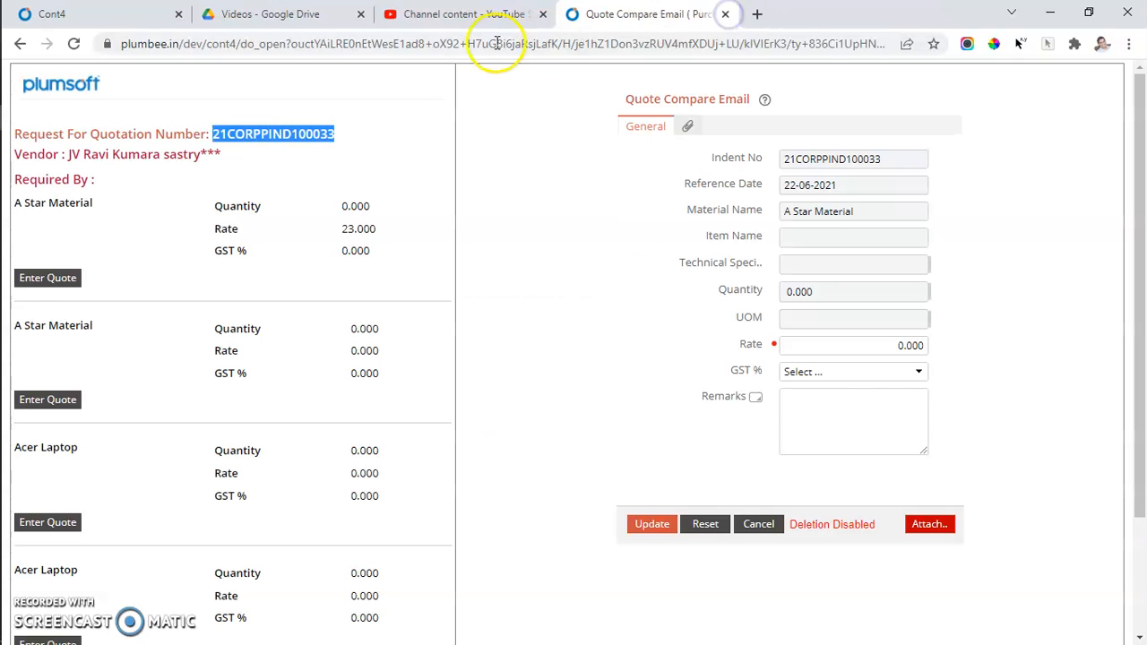
pyautogui.click(541, 14)
pyautogui.click(137, 16)
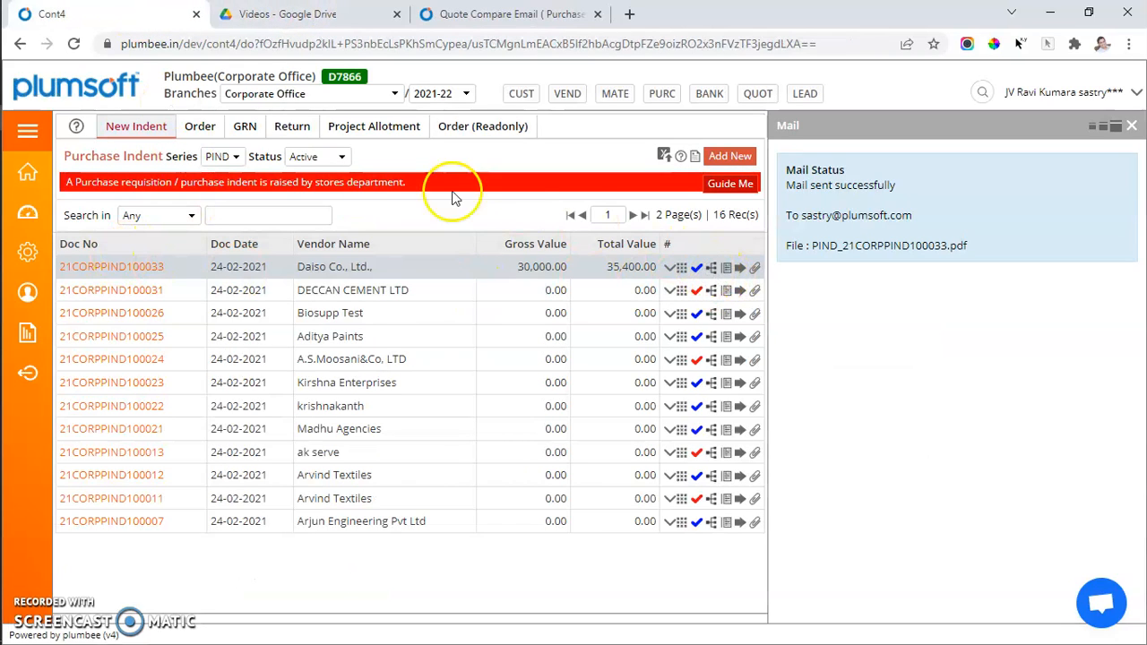
# - Filter the indents by Posted status and open the Quotation email form for the indent dated 17-03-2022
pyautogui.click(320, 156)
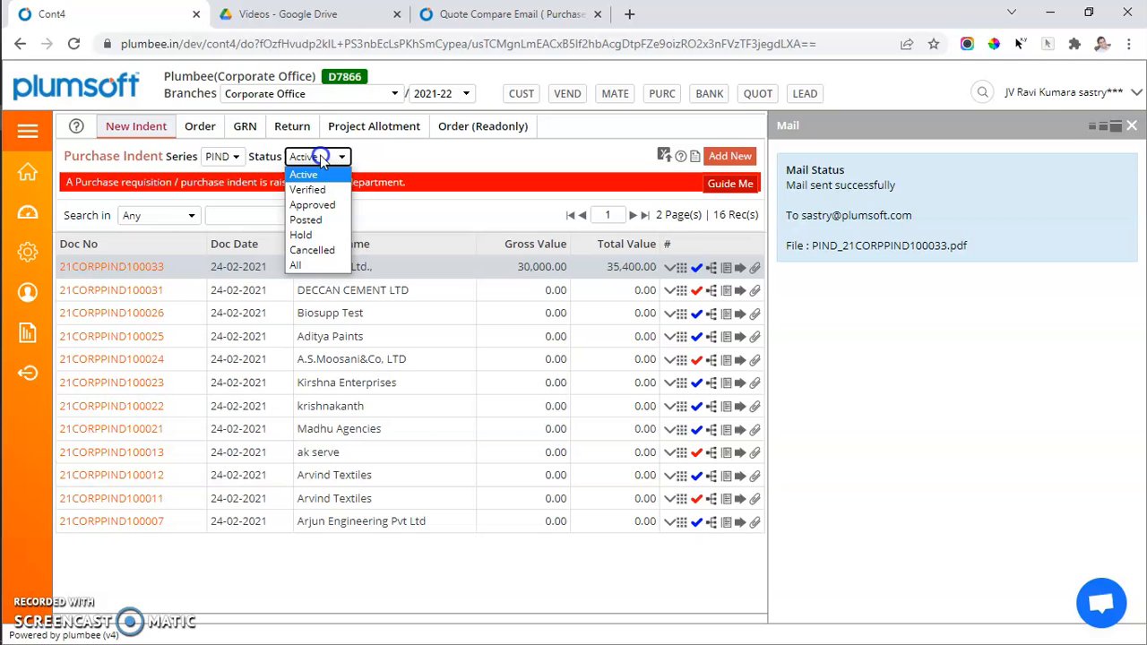
pyautogui.click(313, 224)
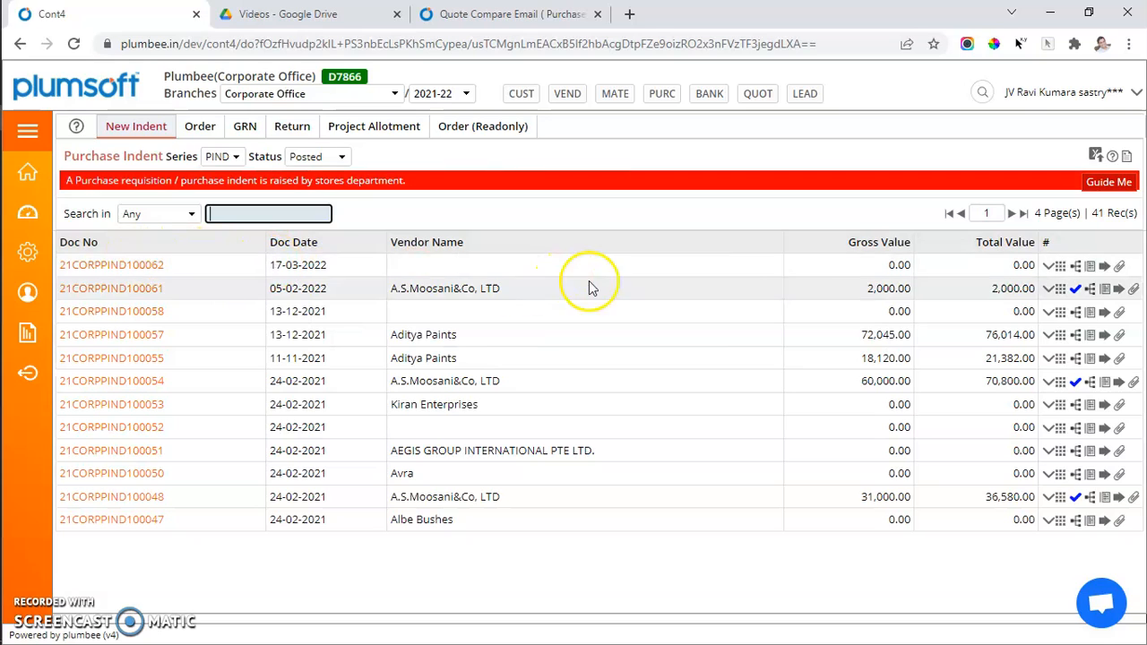
pyautogui.click(1104, 268)
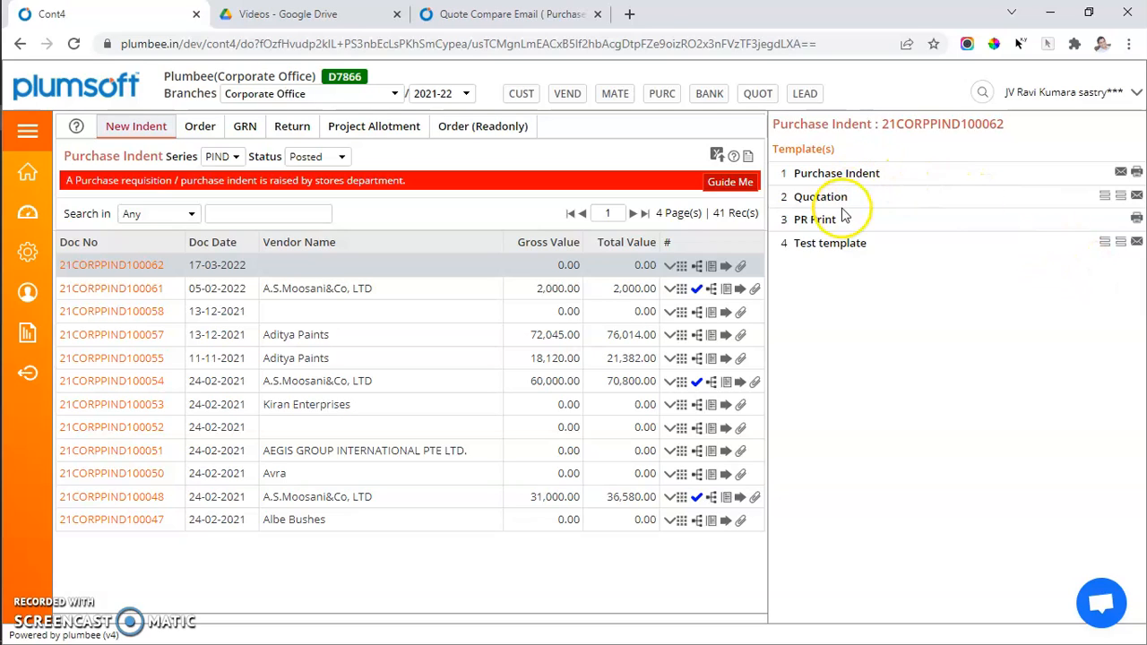
pyautogui.click(1136, 197)
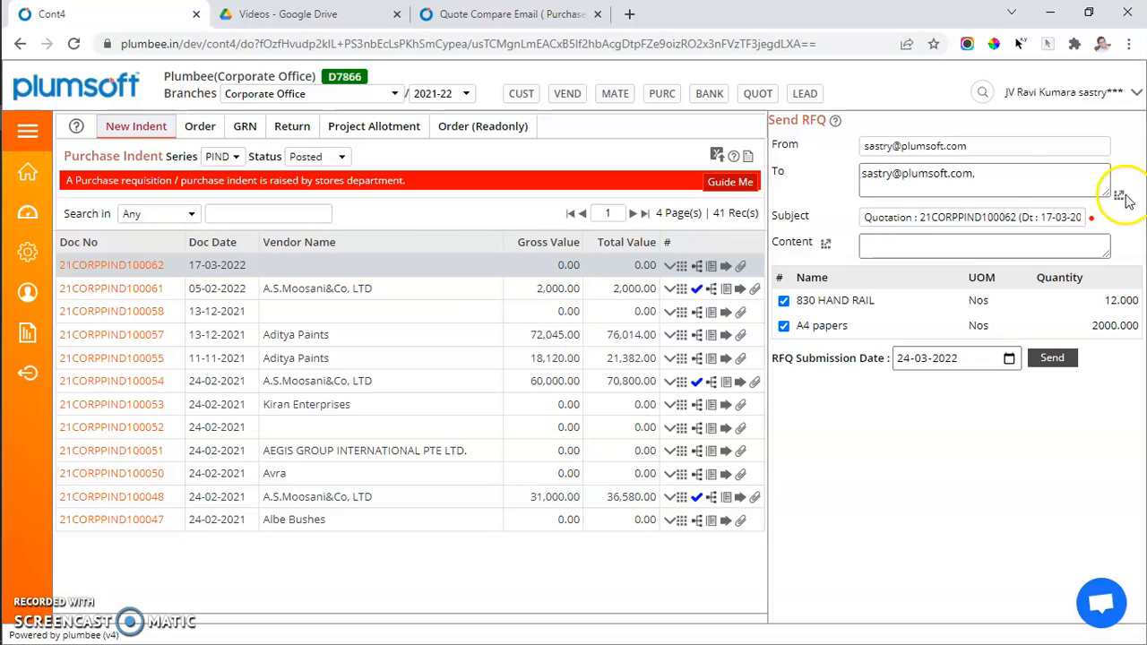
# - Add Veljan Hydraulic, M/S LOCUZ ENTERPRISE SOLUTIONS LTD. and Himalaya Publications to the RFQ recipients from the vendor mail list
pyautogui.click(995, 174)
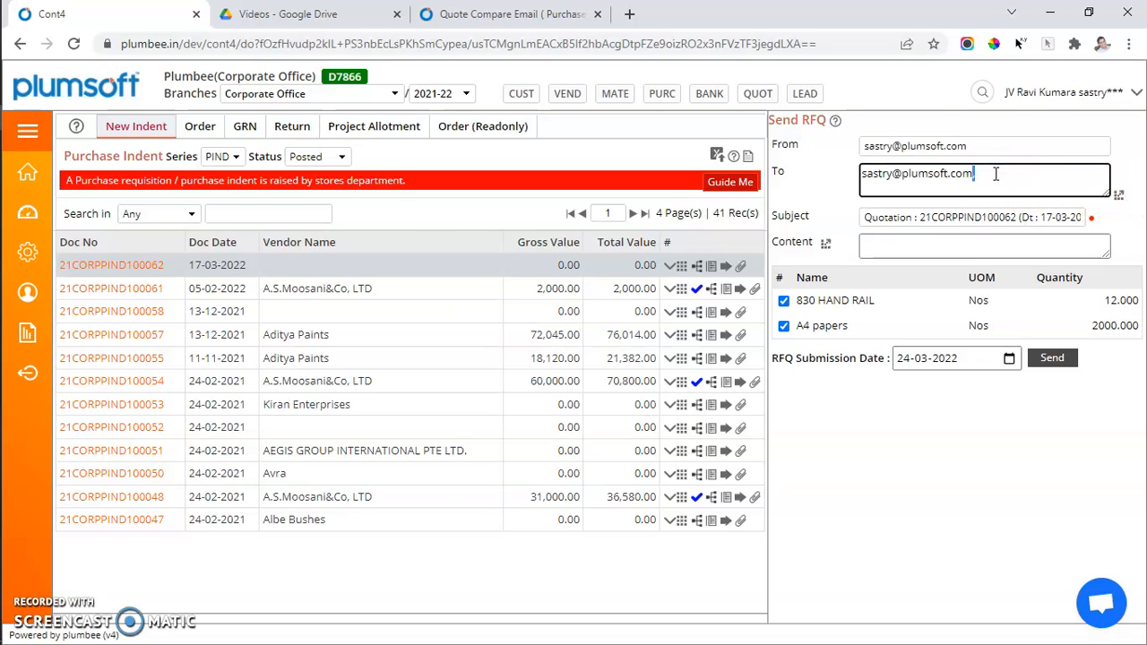
pyautogui.write(',')
pyautogui.click(1118, 196)
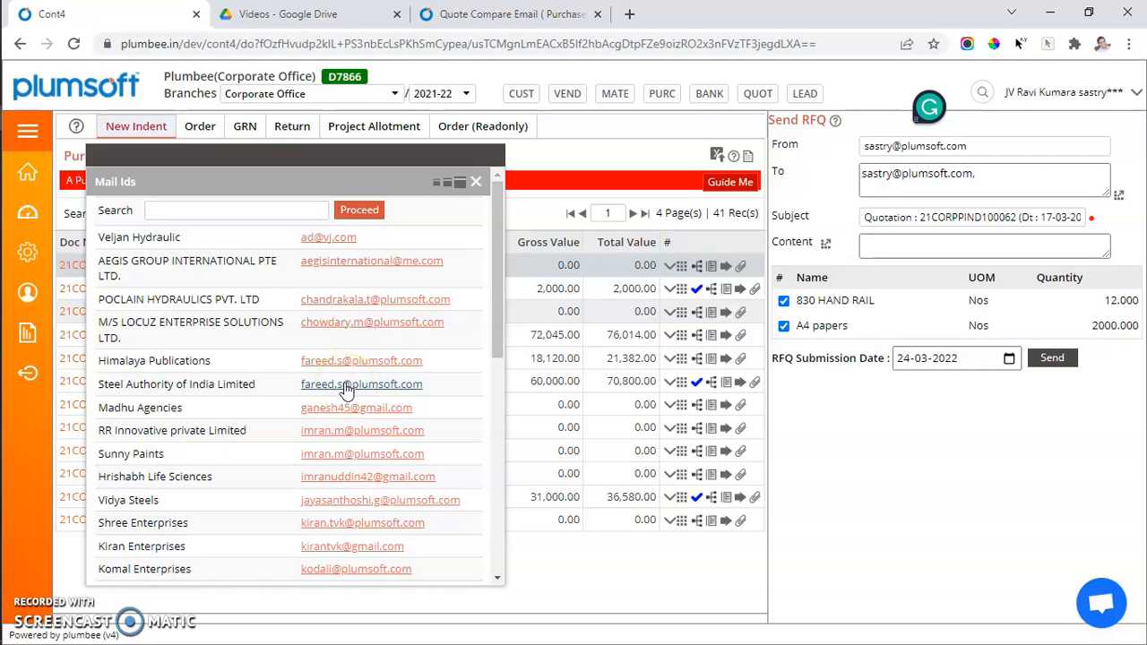
pyautogui.scroll(-2, 412, 440)
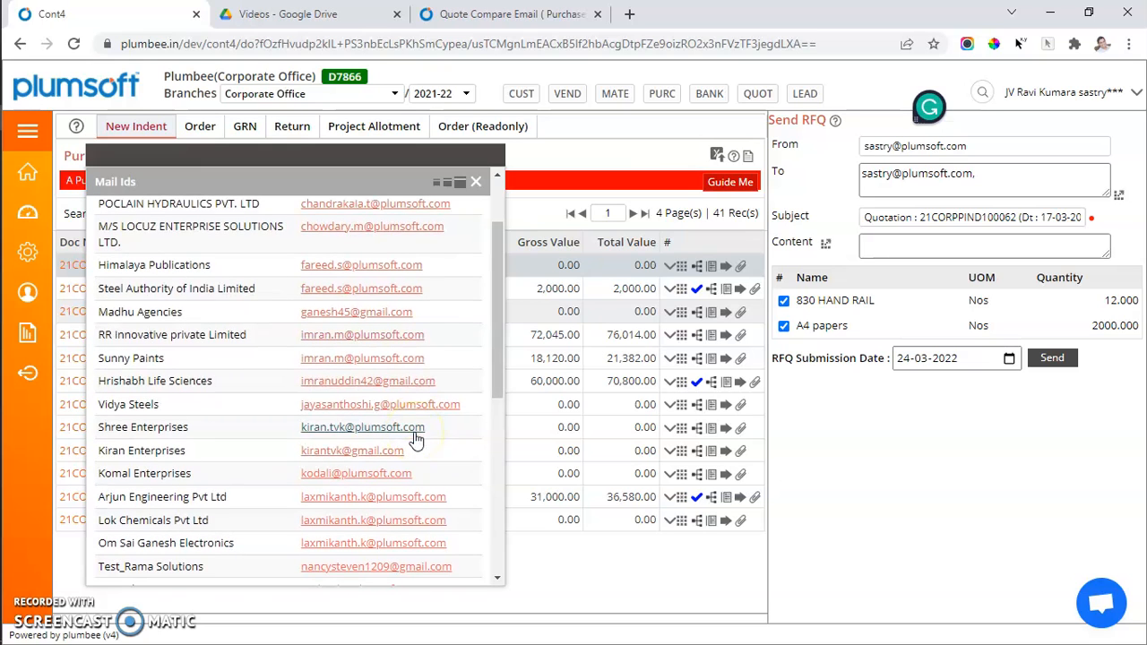
pyautogui.scroll(-1, 416, 439)
pyautogui.scroll(-3, 416, 439)
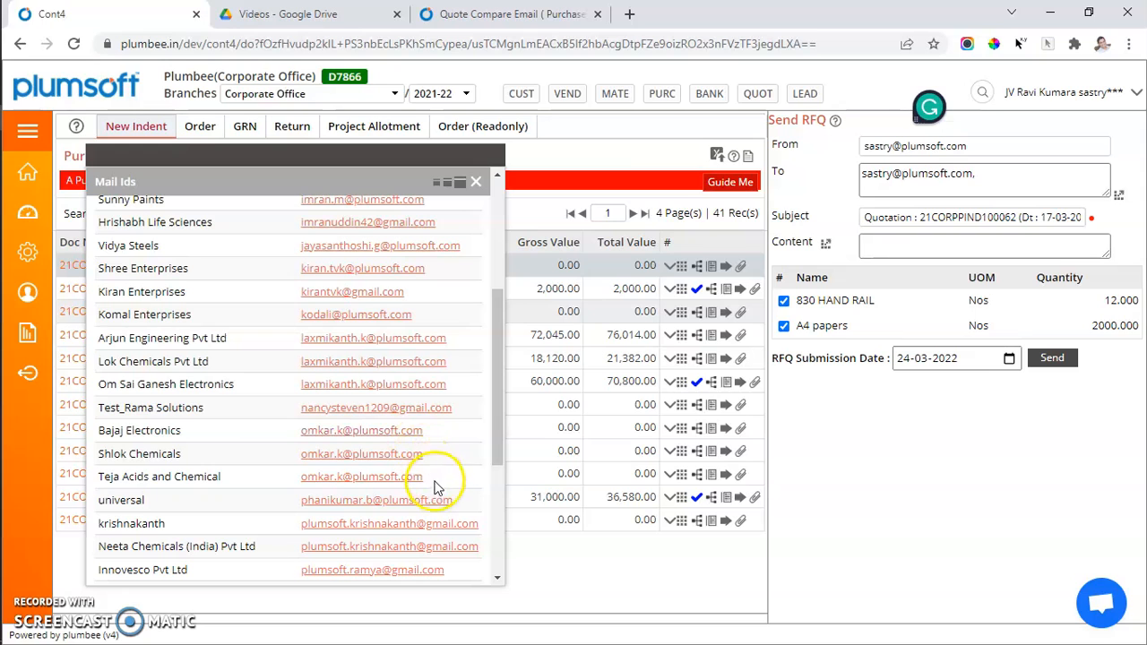
pyautogui.scroll(4, 465, 356)
pyautogui.scroll(1, 464, 356)
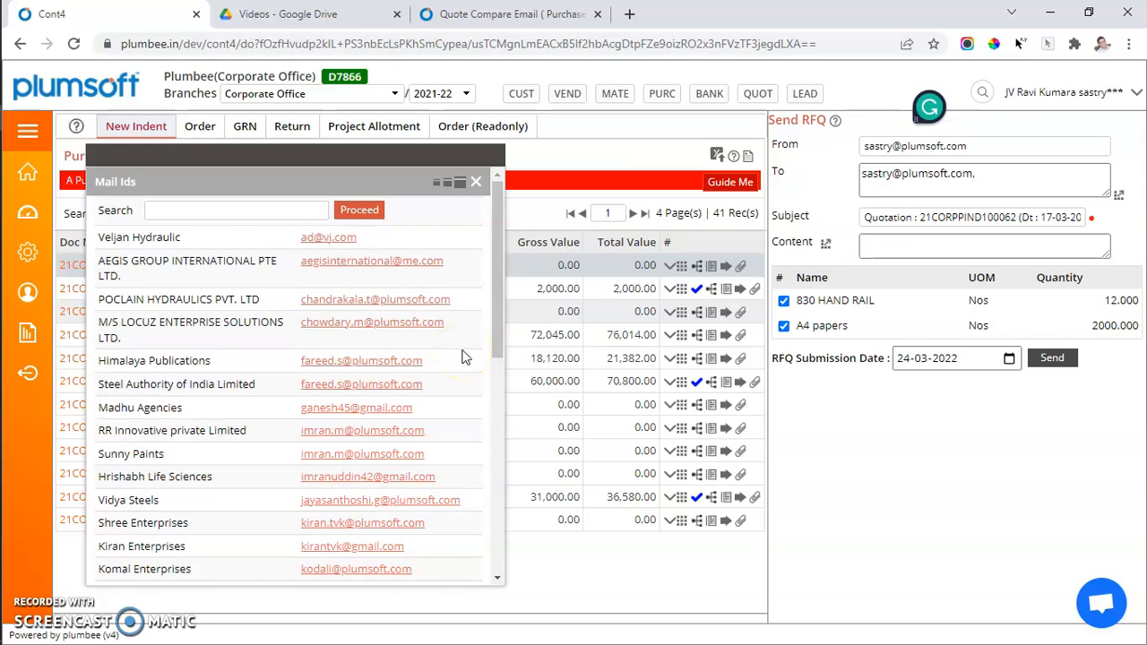
pyautogui.click(320, 237)
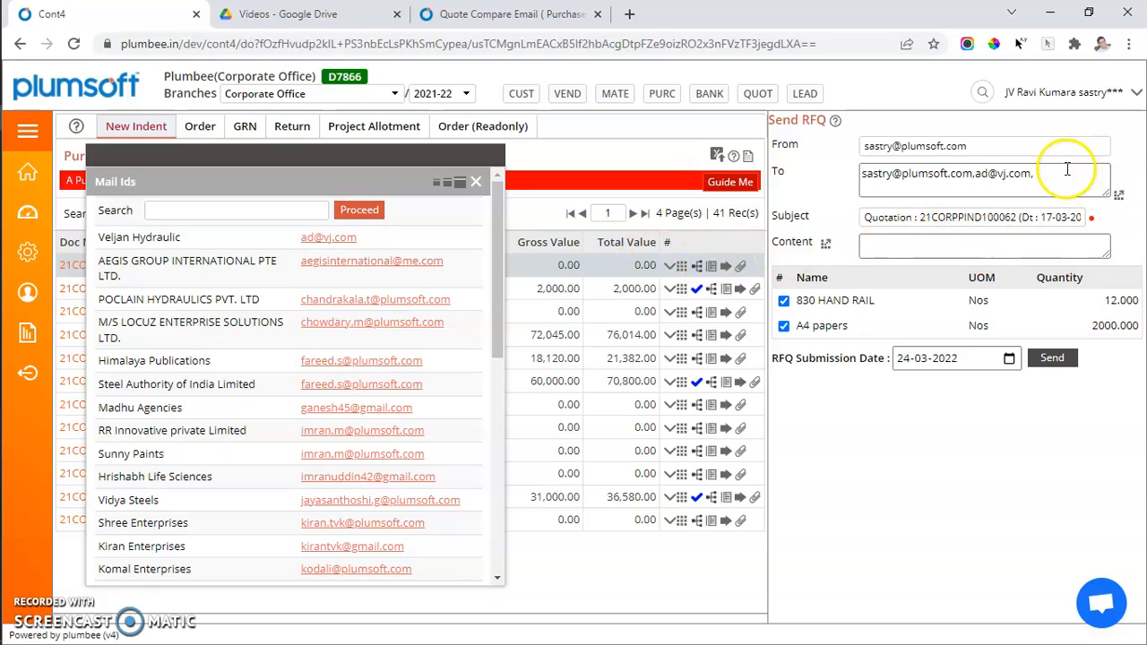
pyautogui.click(392, 324)
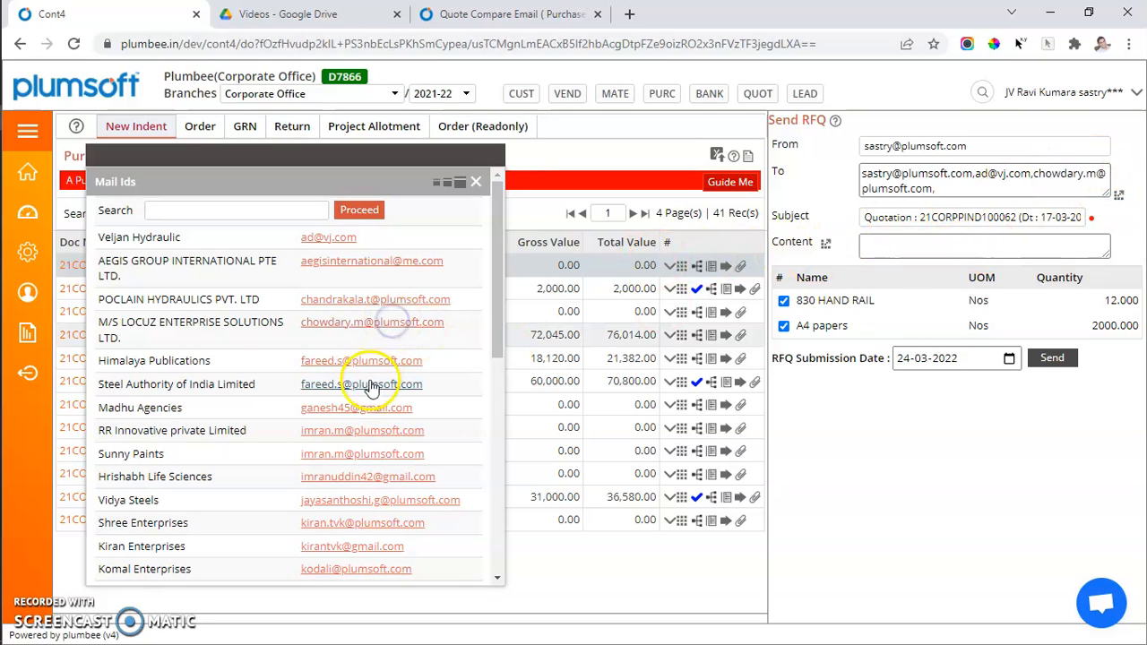
pyautogui.click(379, 361)
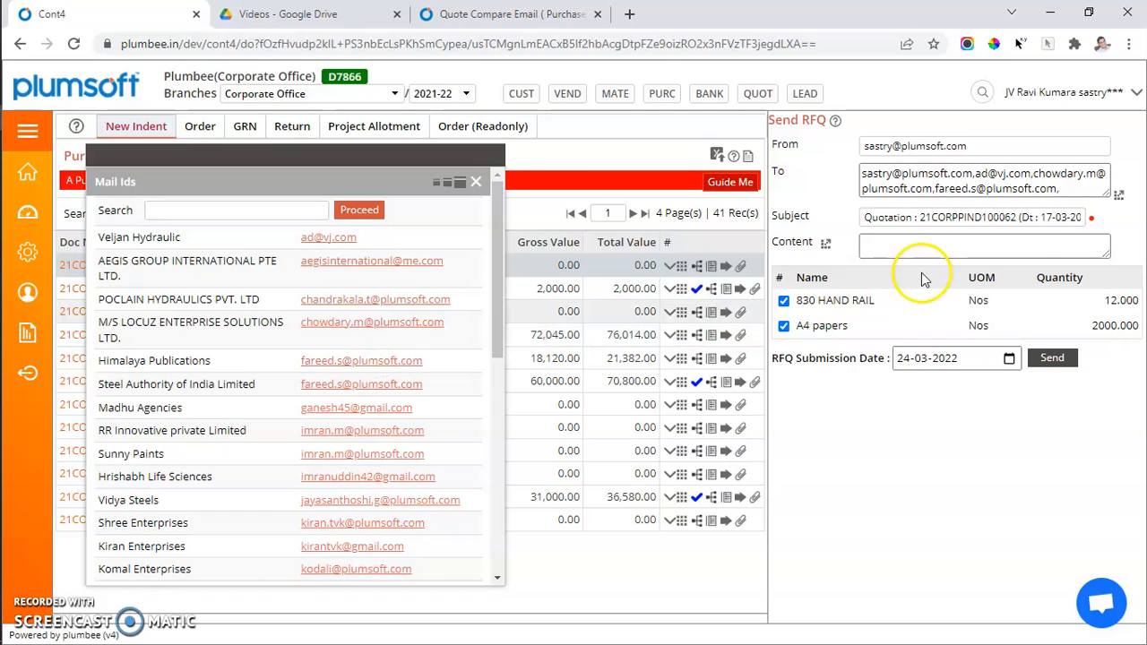
# - Remove the added vendor addresses from the RFQ recipients, keeping only the first address
pyautogui.moveTo(1087, 186); pyautogui.dragTo(822, 168)
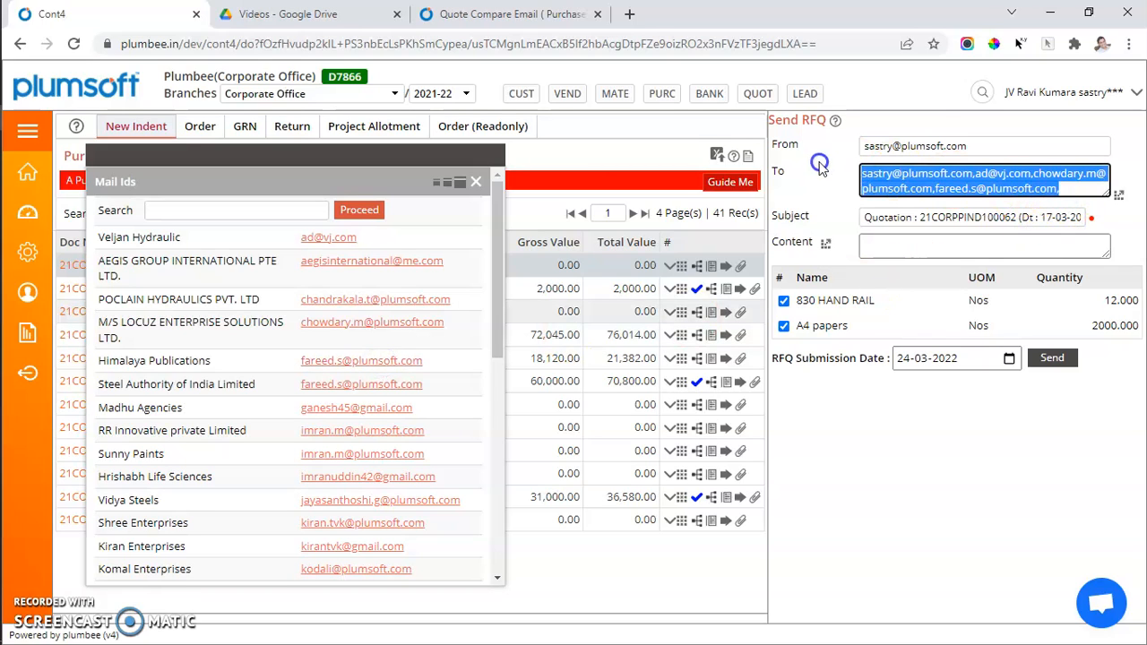
pyautogui.click(977, 173)
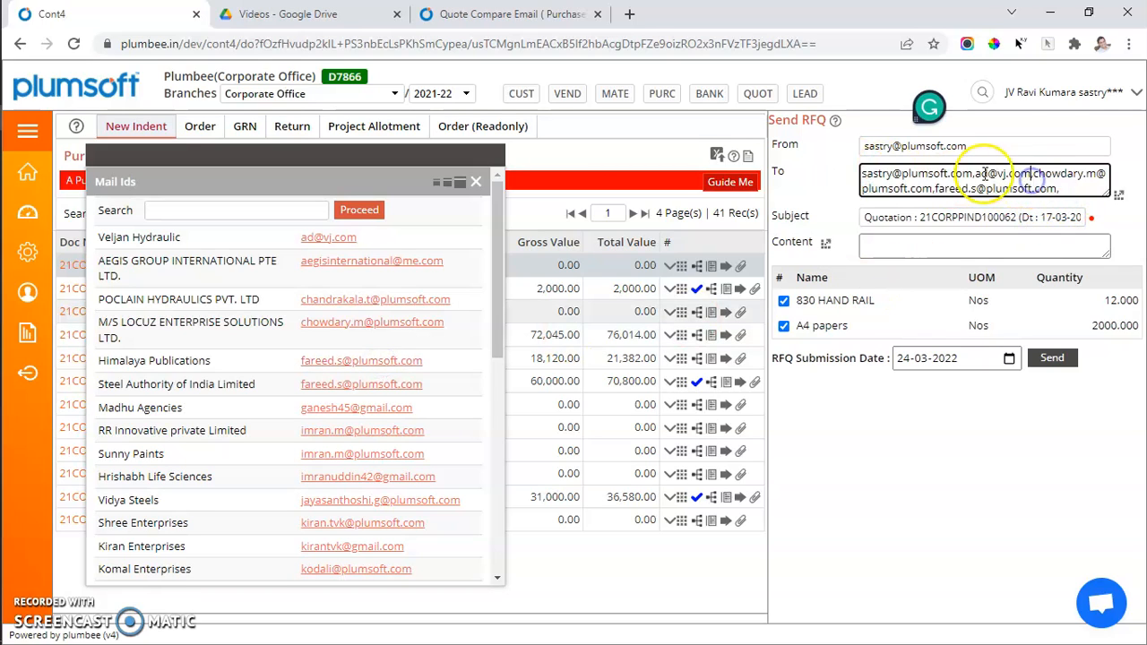
pyautogui.moveTo(972, 171); pyautogui.dragTo(1063, 210)
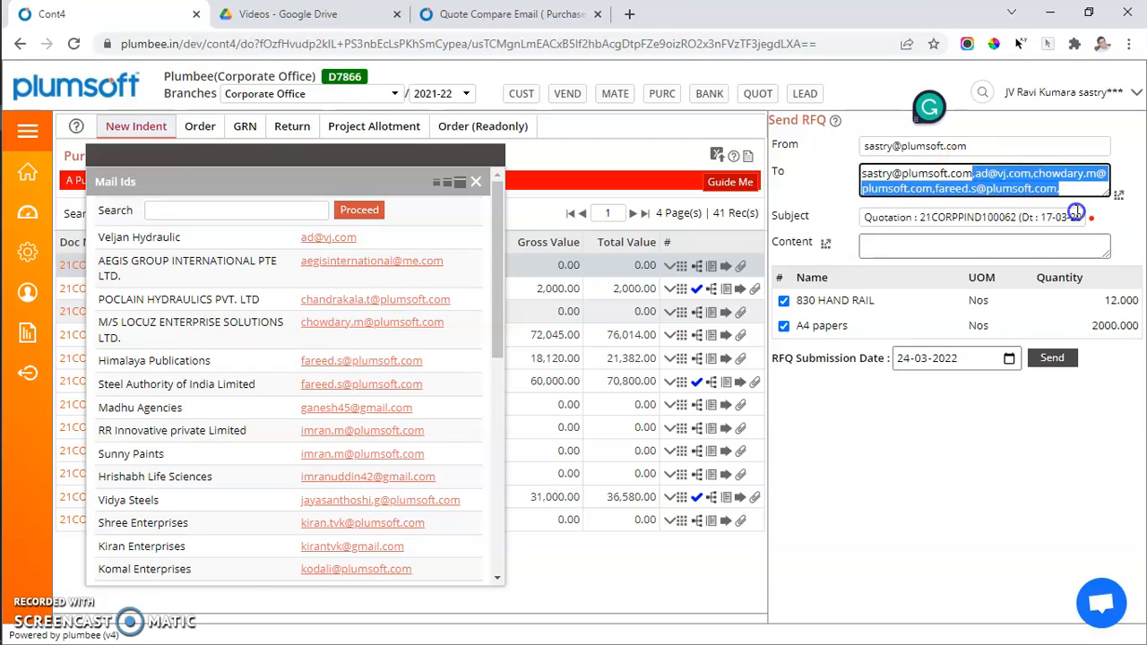
pyautogui.press('BackSpace')
# - Write "Please submit your best quote" as the RFQ content in the expanded editor and submit it
pyautogui.click(921, 244)
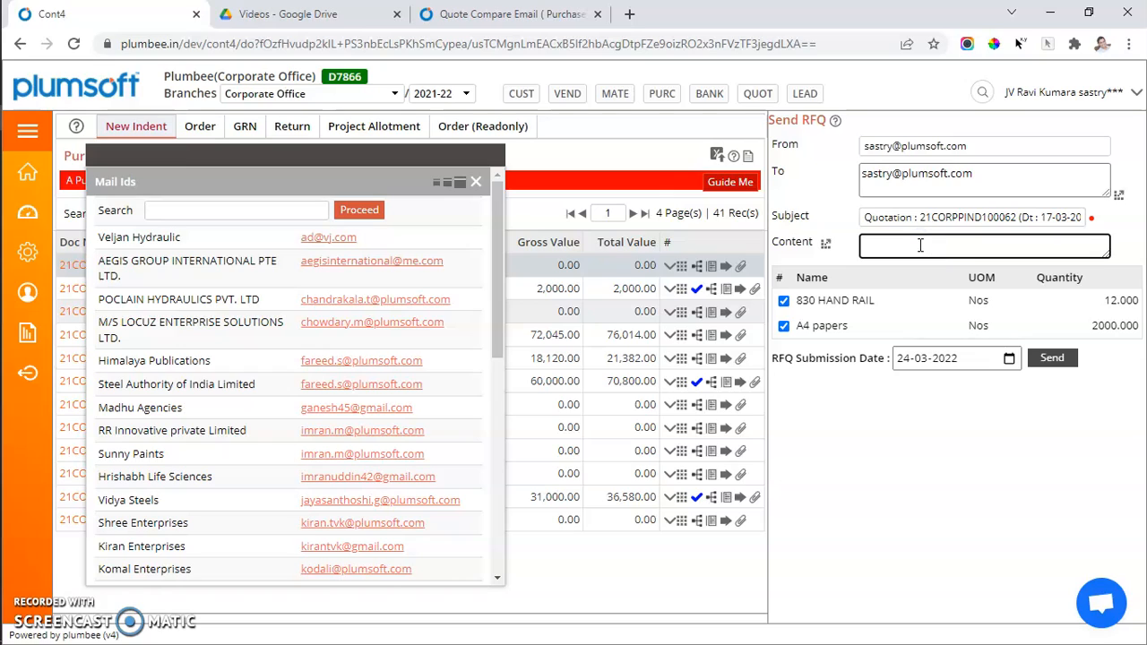
pyautogui.click(826, 243)
pyautogui.write('Ok')
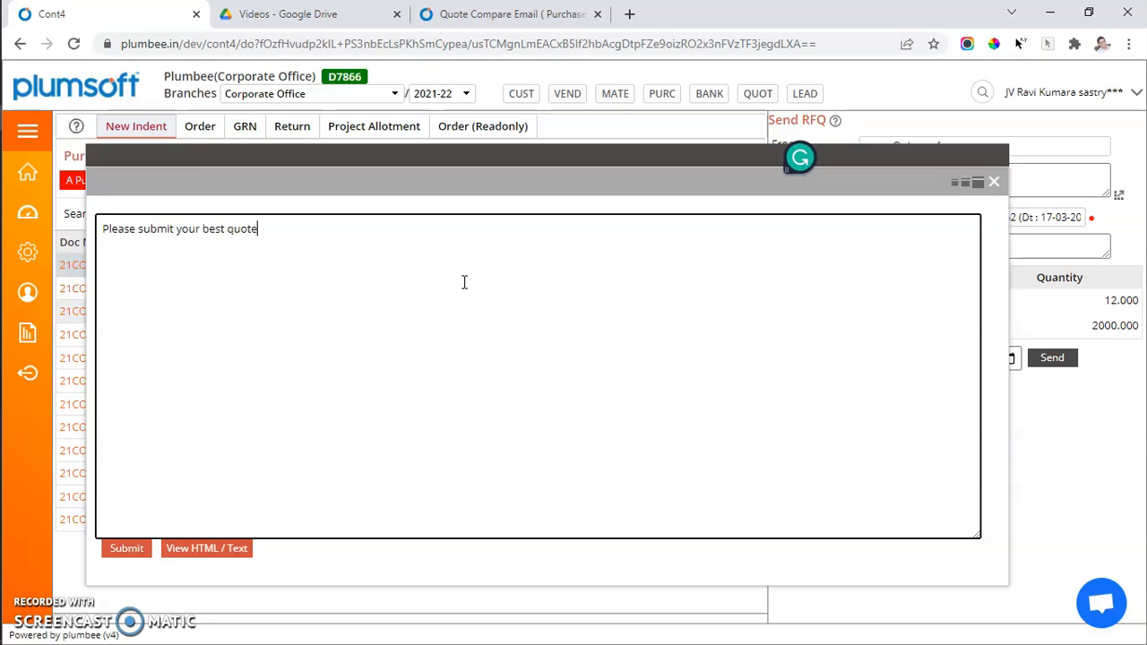
pyautogui.click(127, 548)
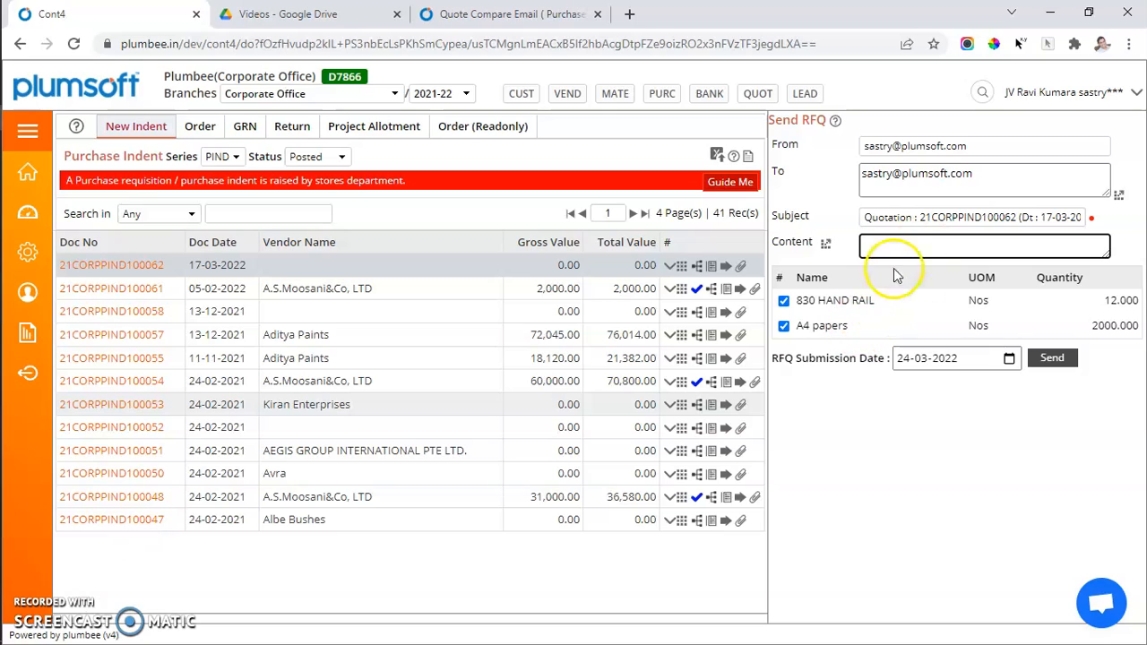
# - Exclude A4 papers from the RFQ items, include it again, and send the RFQ
pyautogui.click(784, 327)
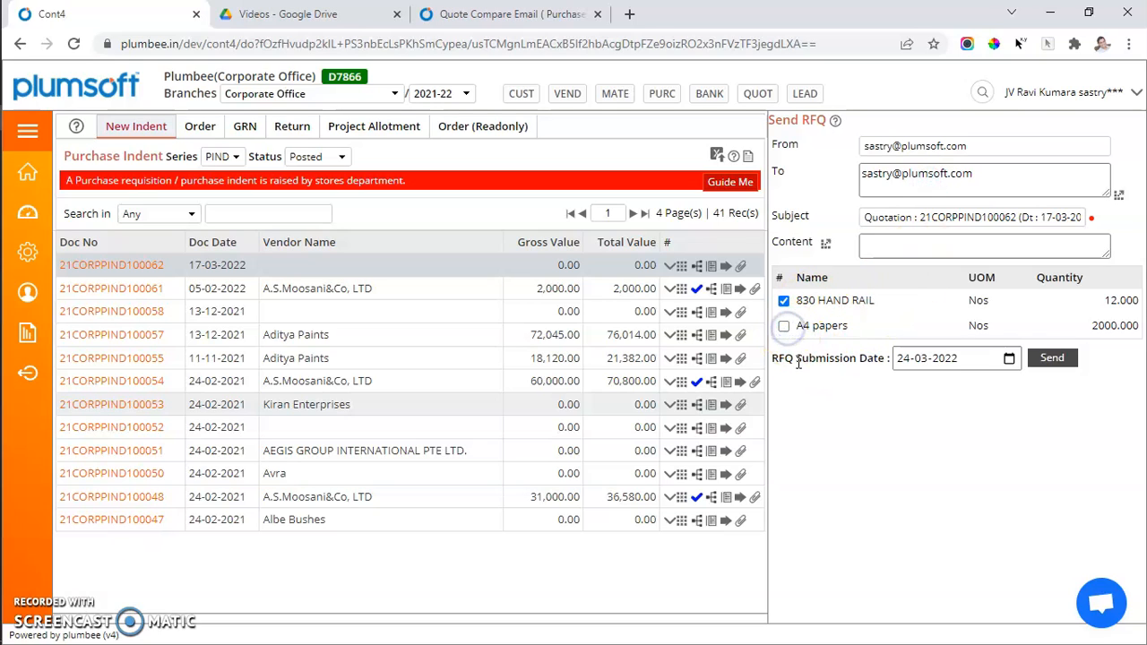
pyautogui.click(784, 326)
pyautogui.click(1053, 358)
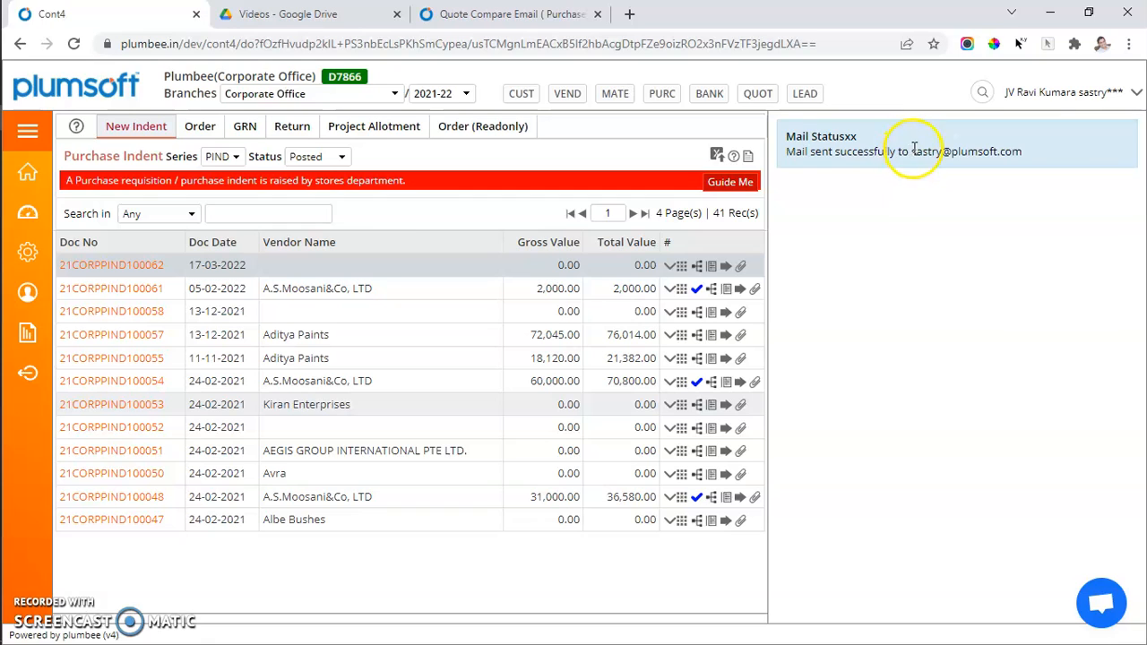
# - Check the recipient address in the RFQ mail status and glance at the already open Quote Compare Email page
pyautogui.moveTo(912, 151); pyautogui.dragTo(1039, 158)
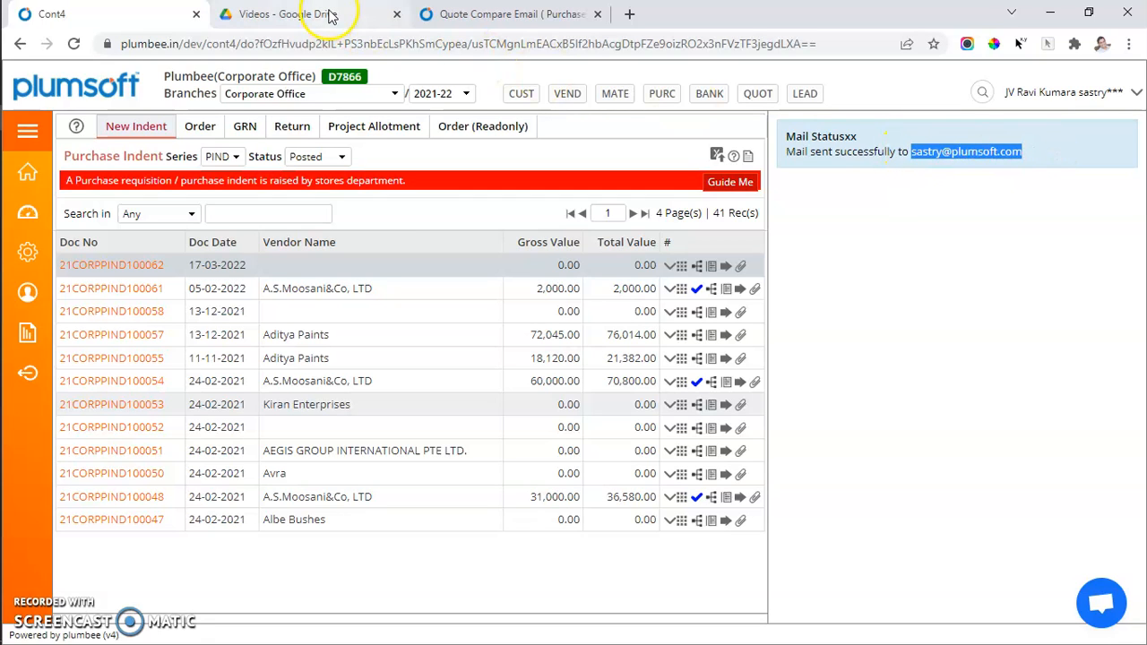
pyautogui.click(465, 18)
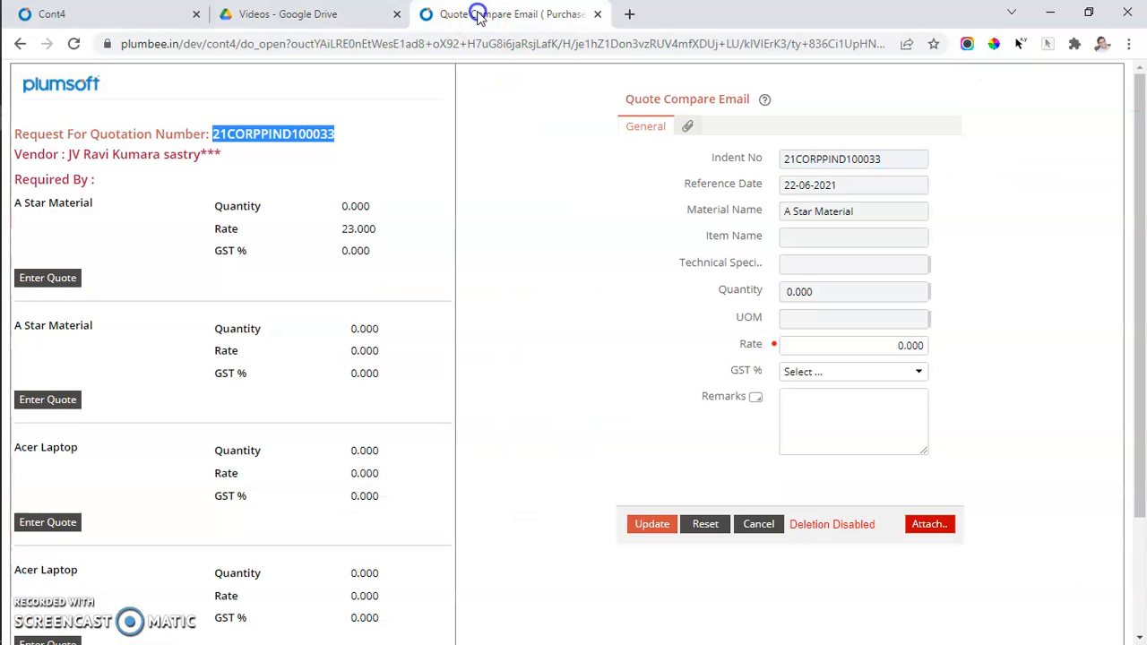
pyautogui.click(139, 10)
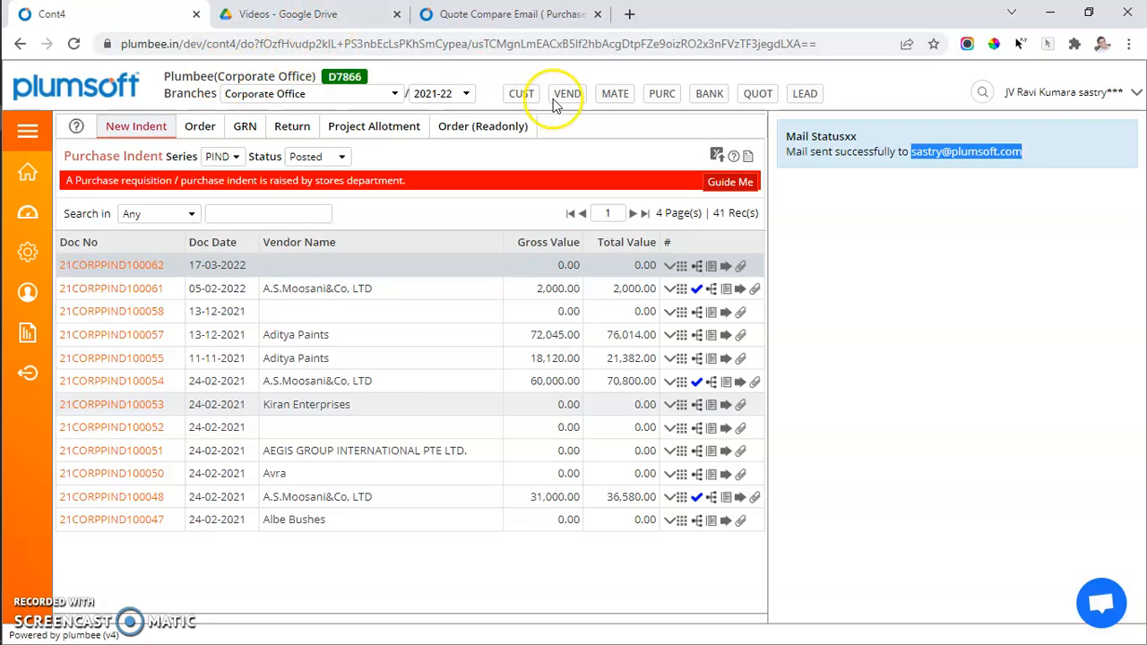
# - Switch to Gmail, closing the old Quote Compare Email page, and open the new quotation email dated 17-03-2022
pyautogui.click(630, 24)
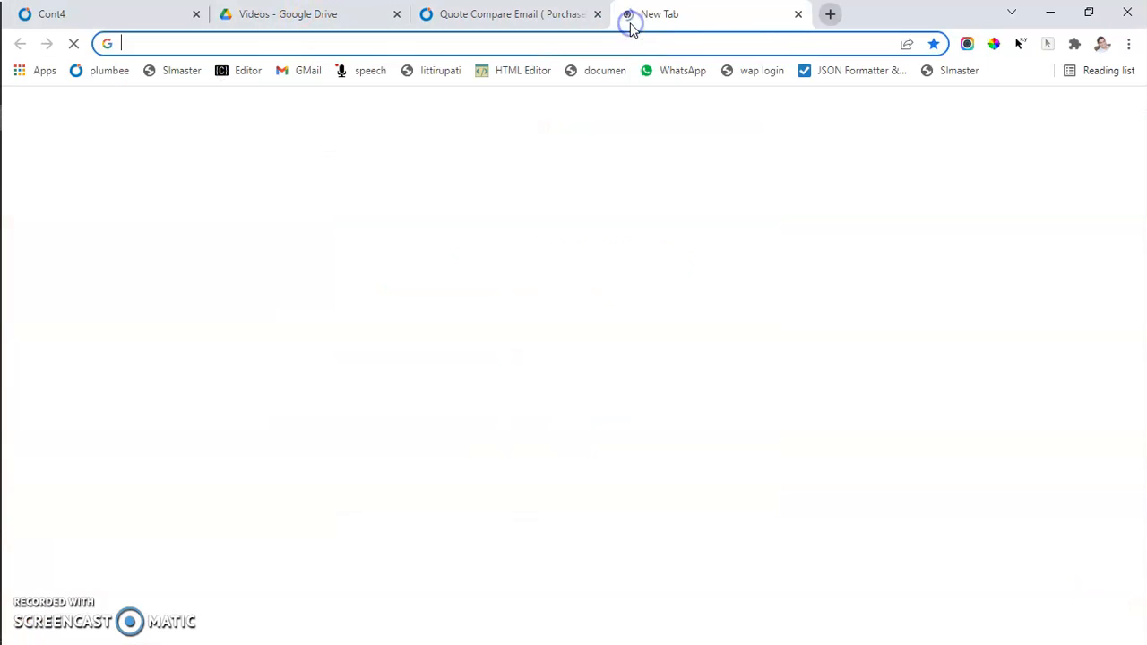
pyautogui.click(983, 115)
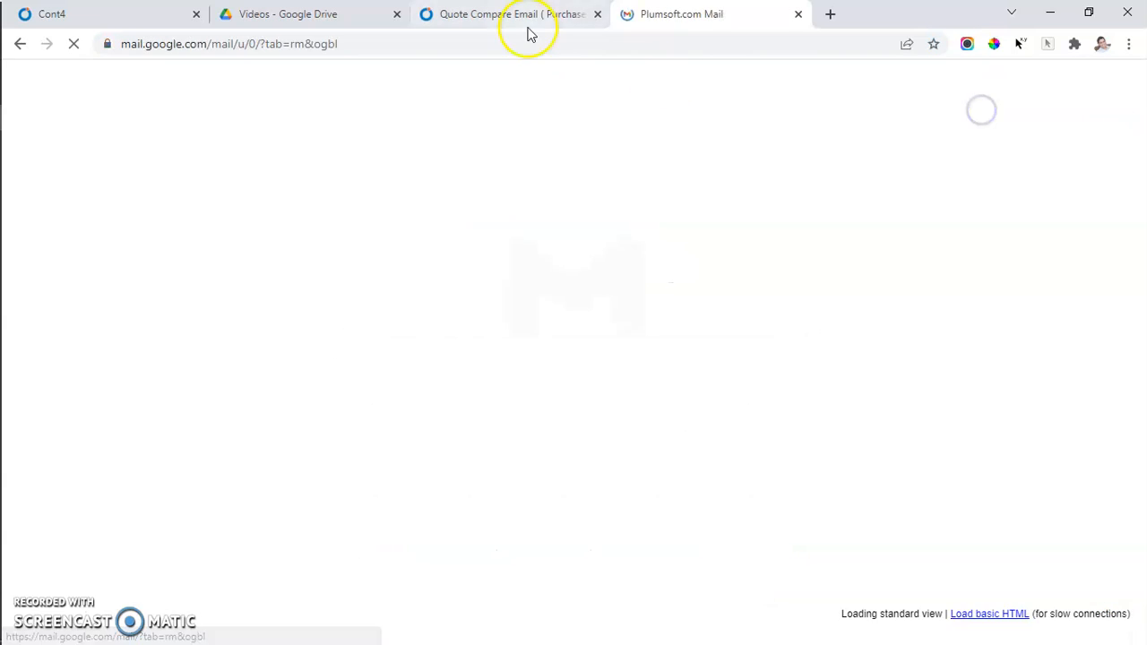
pyautogui.click(598, 14)
pyautogui.click(564, 173)
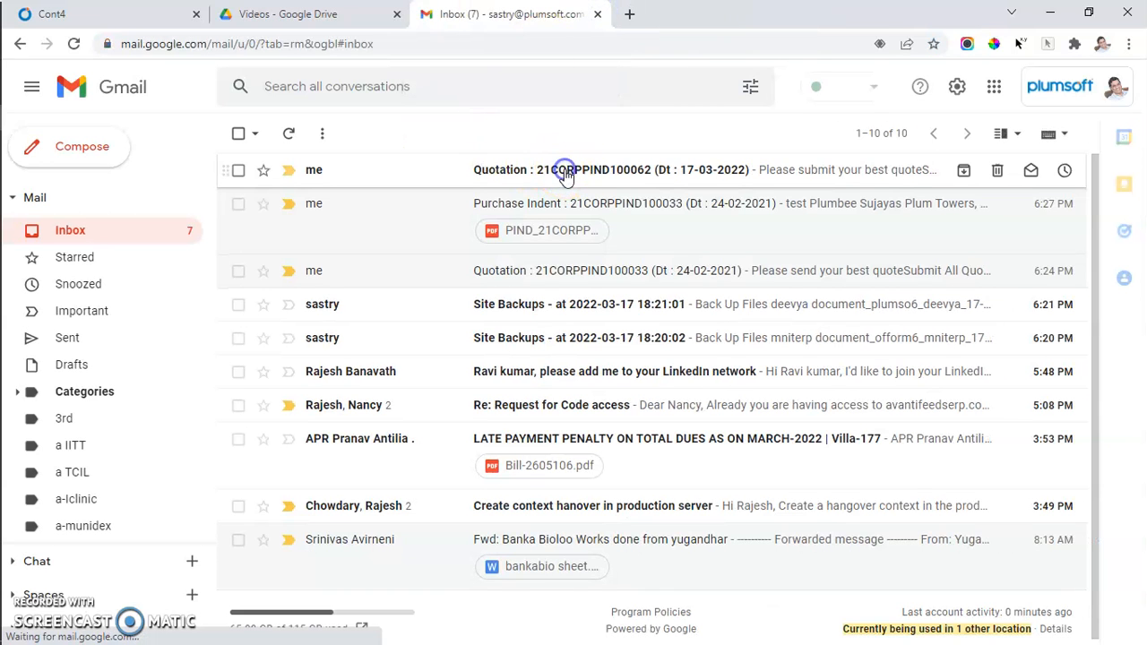
# - Mark the quotation email as safe and highlight the indent number in its subject
pyautogui.scroll(-2, 508, 400)
pyautogui.scroll(-1, 508, 401)
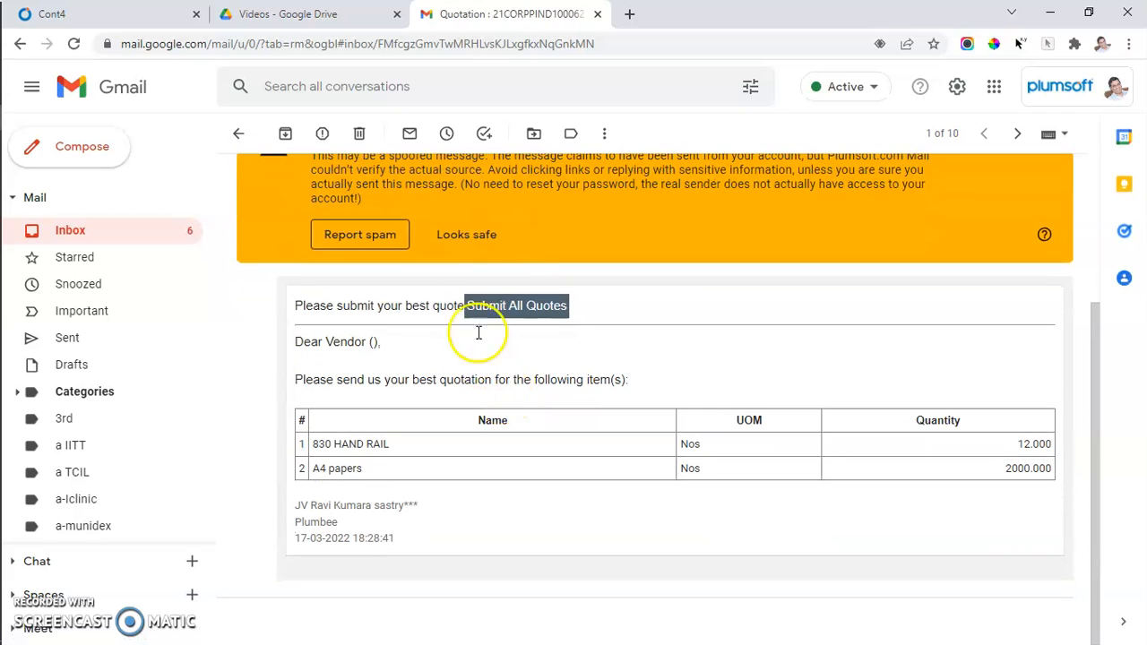
pyautogui.click(457, 237)
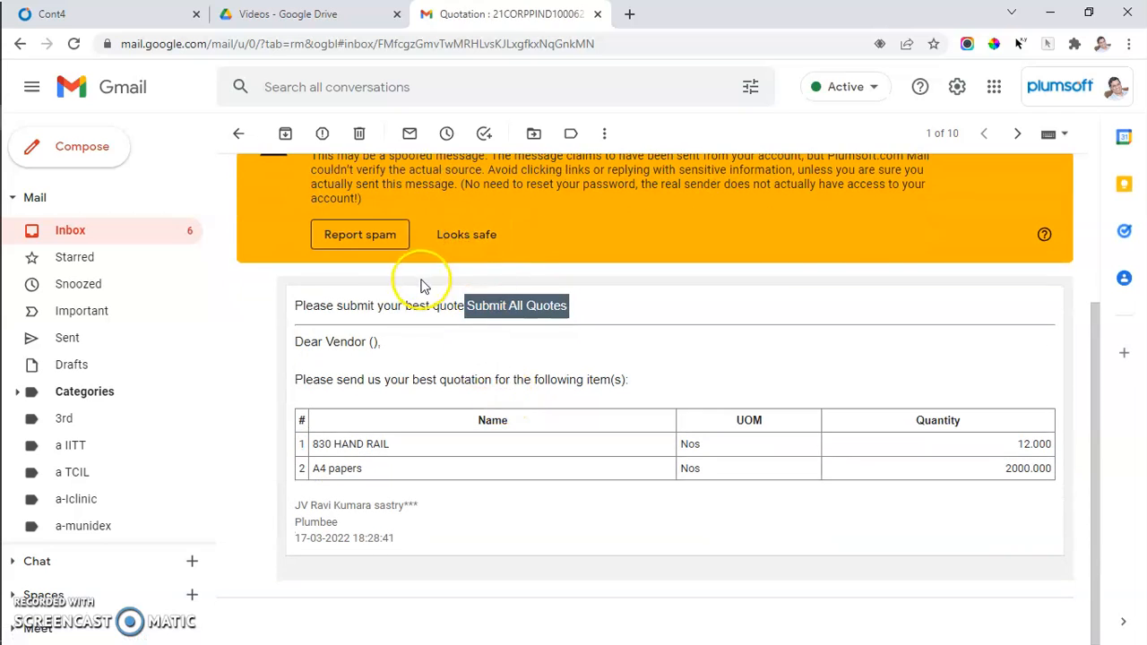
pyautogui.click(468, 235)
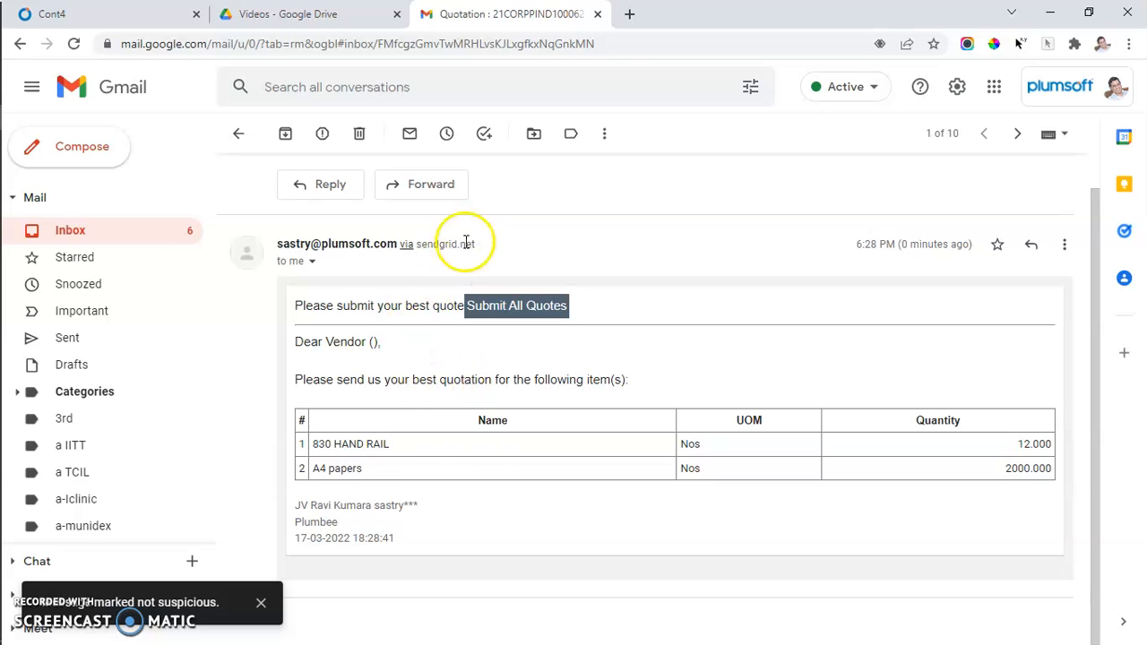
pyautogui.scroll(1, 493, 197)
pyautogui.doubleClick(460, 182)
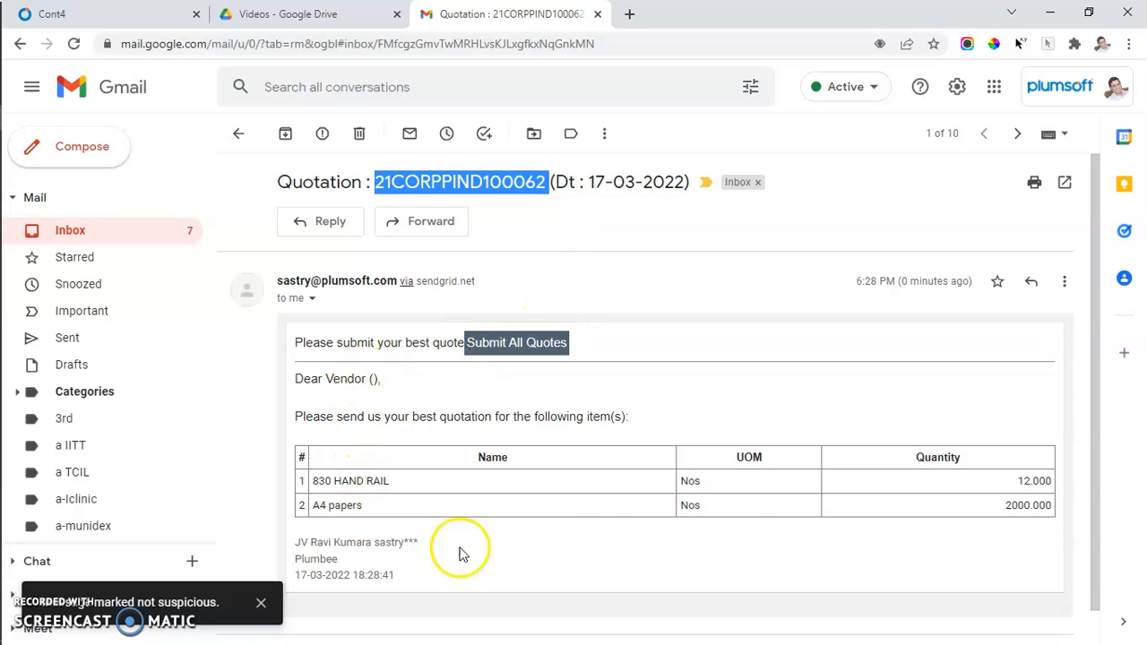
# - Open the quote submission page from the email and save the 830 HAND RAIL quote with rate 12800, GST 18.00% and remarks "Ex factory"
pyautogui.click(509, 343)
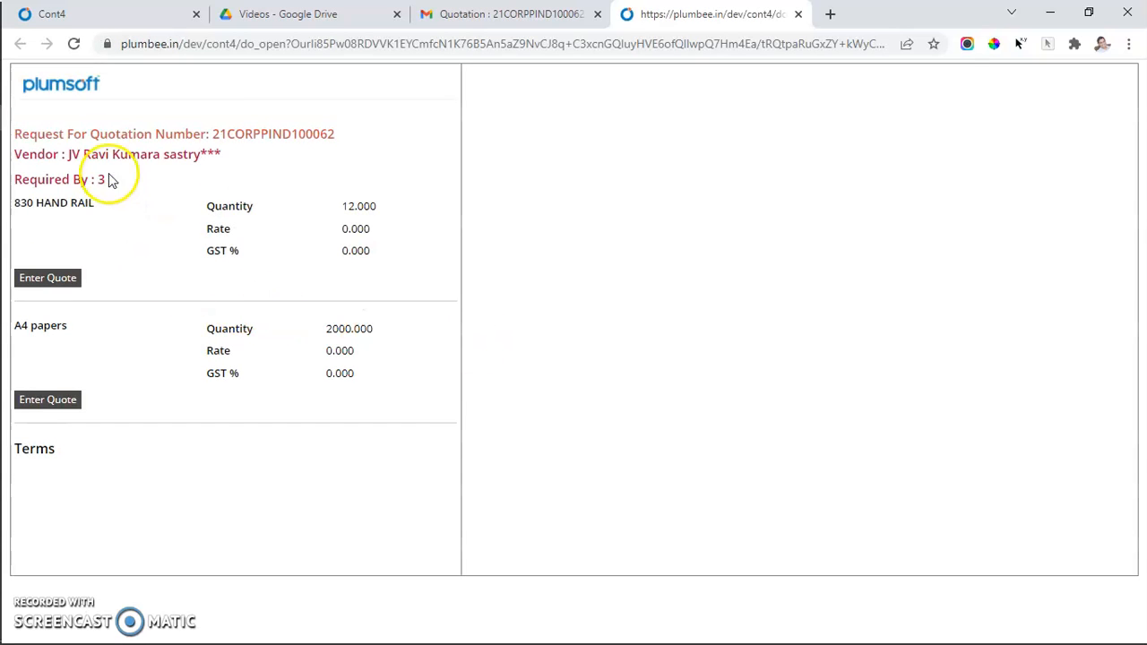
pyautogui.click(64, 281)
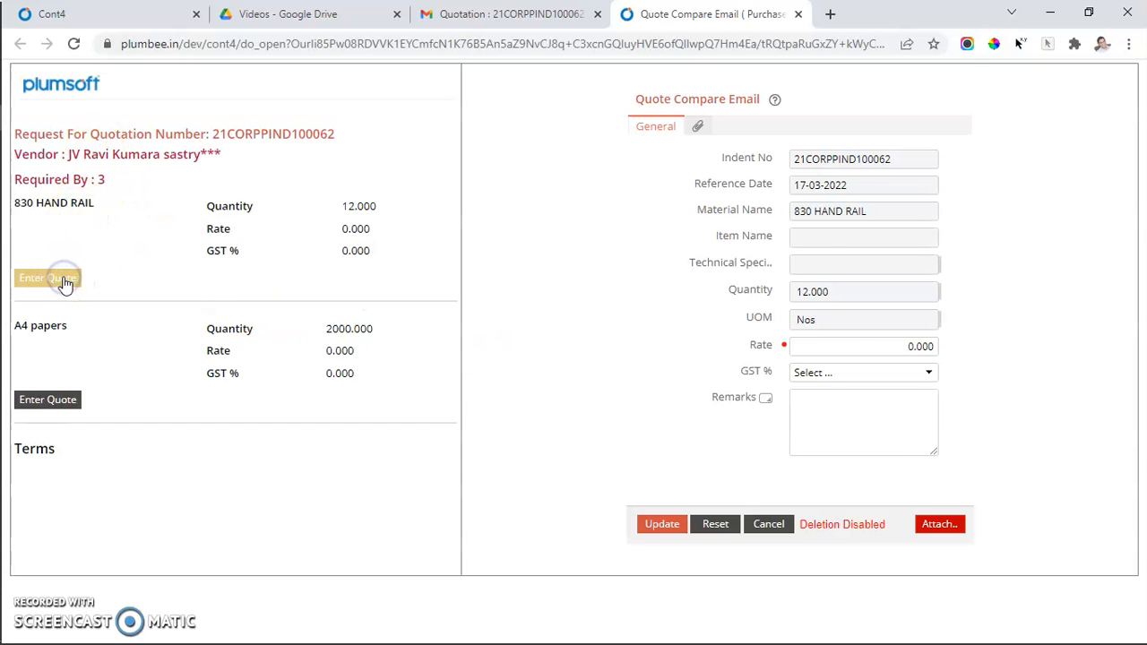
pyautogui.moveTo(873, 351); pyautogui.dragTo(972, 352)
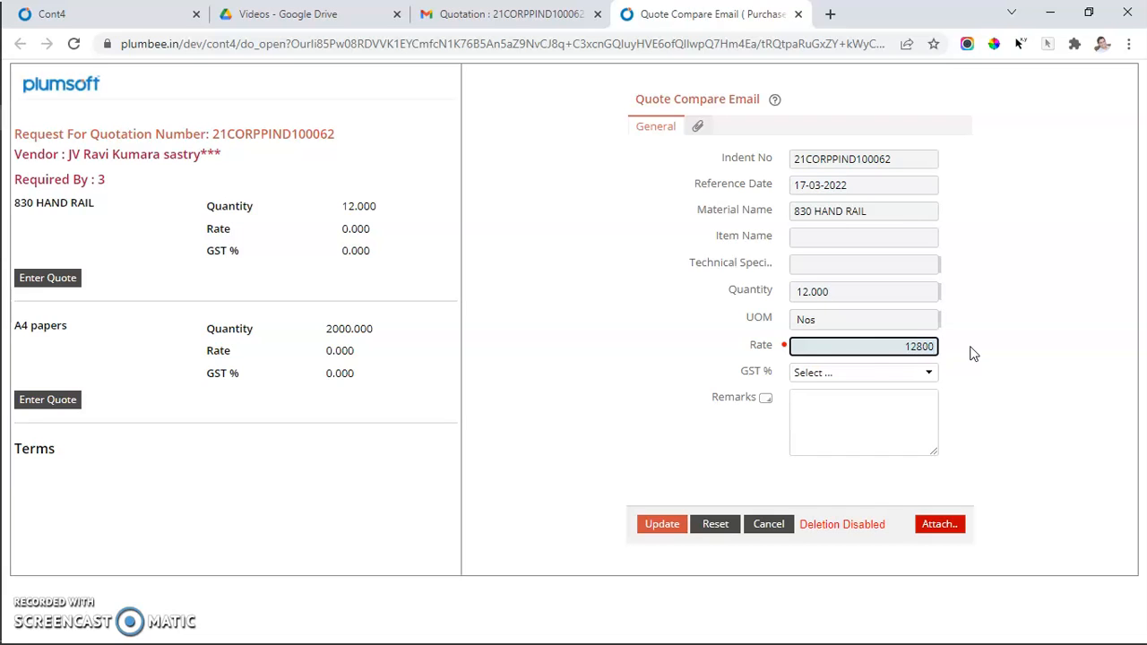
pyautogui.click(851, 374)
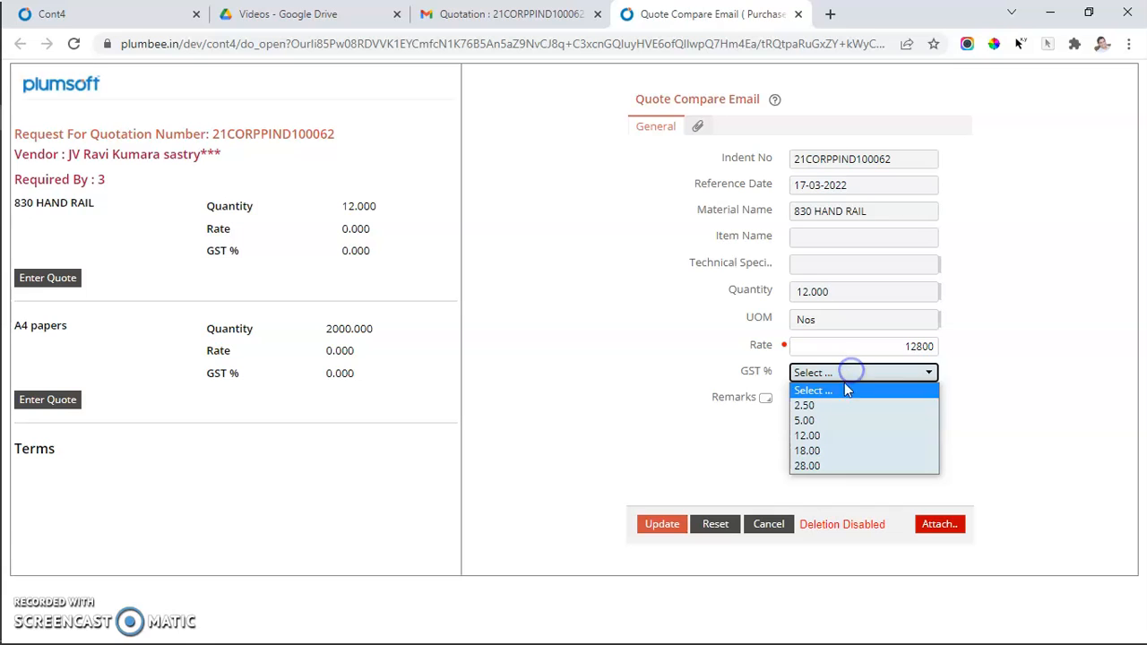
pyautogui.click(823, 452)
pyautogui.click(826, 439)
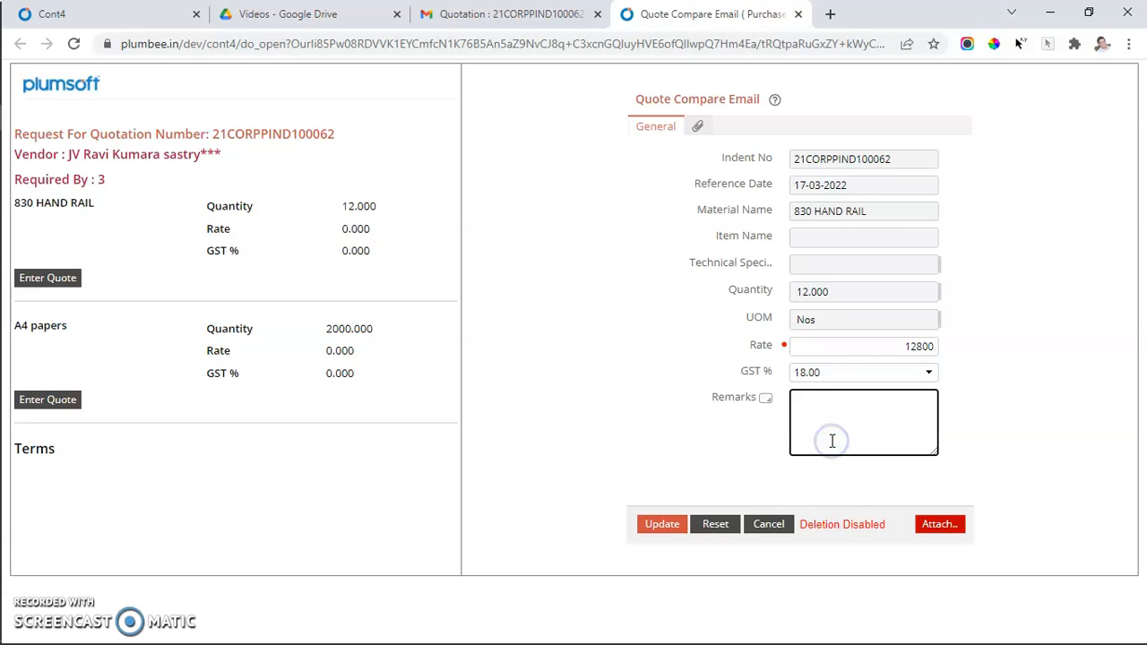
pyautogui.write('Ex factory')
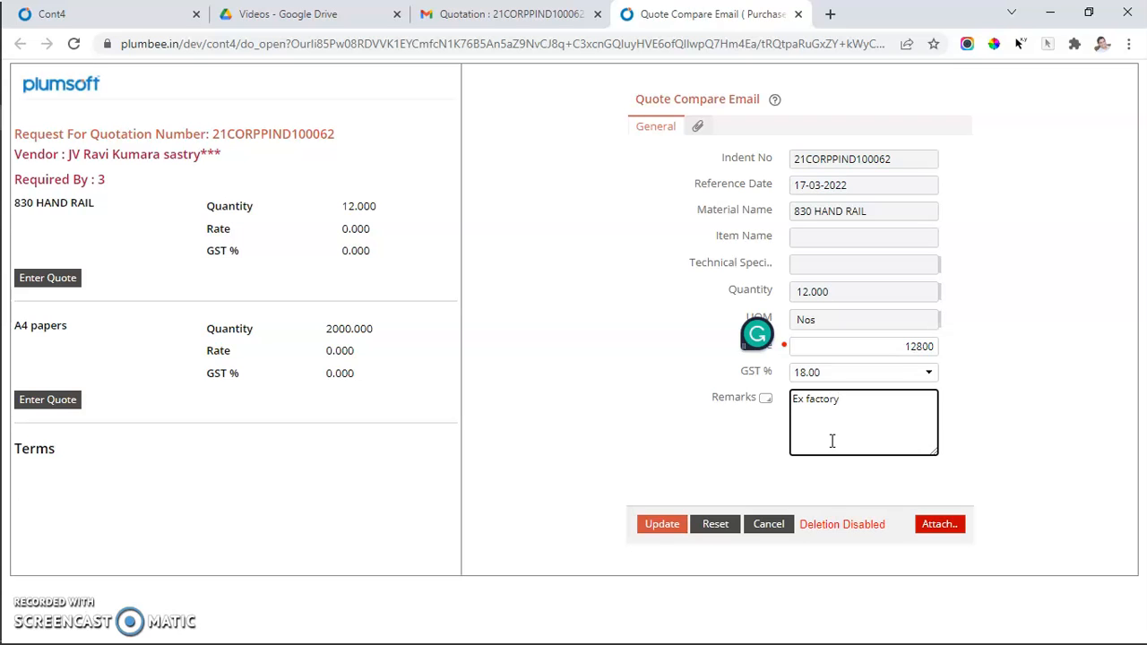
pyautogui.click(661, 524)
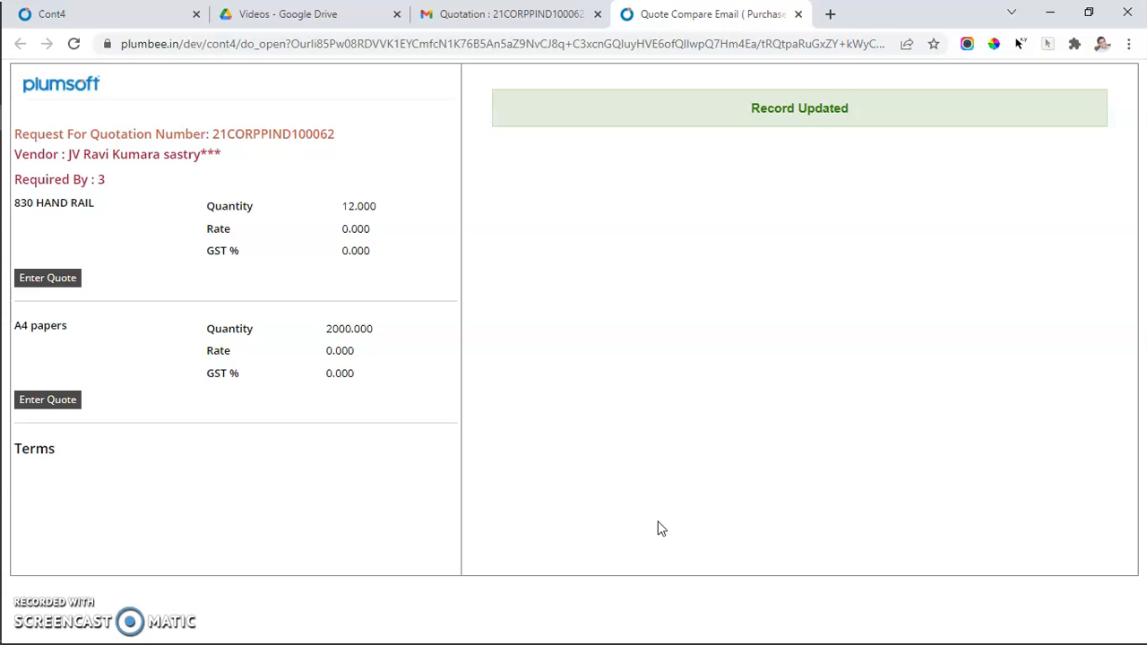
# - Save the A4 papers quote with rate 8, GST 18.00% and remarks "Min 5000"
pyautogui.click(55, 399)
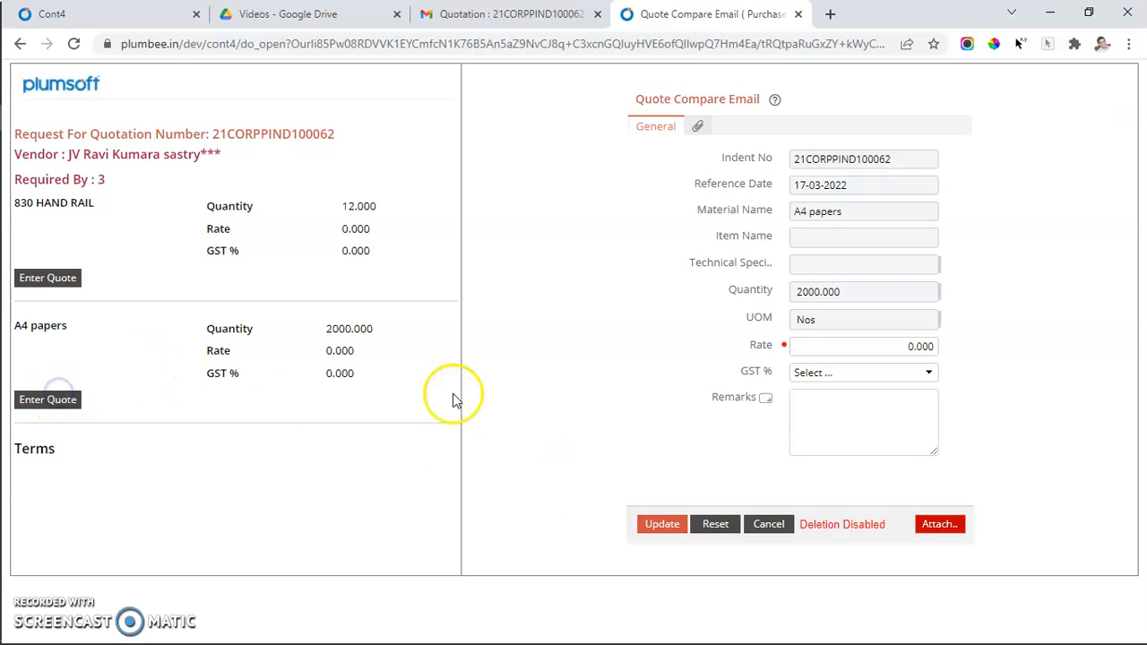
pyautogui.moveTo(873, 349); pyautogui.dragTo(986, 348)
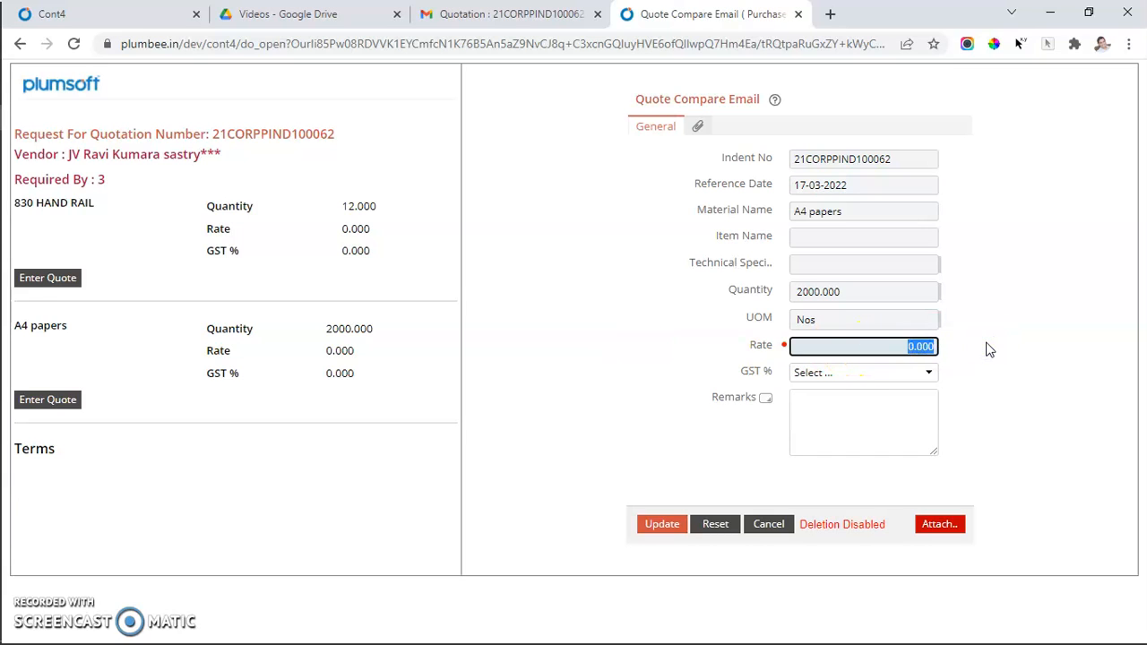
pyautogui.click(858, 373)
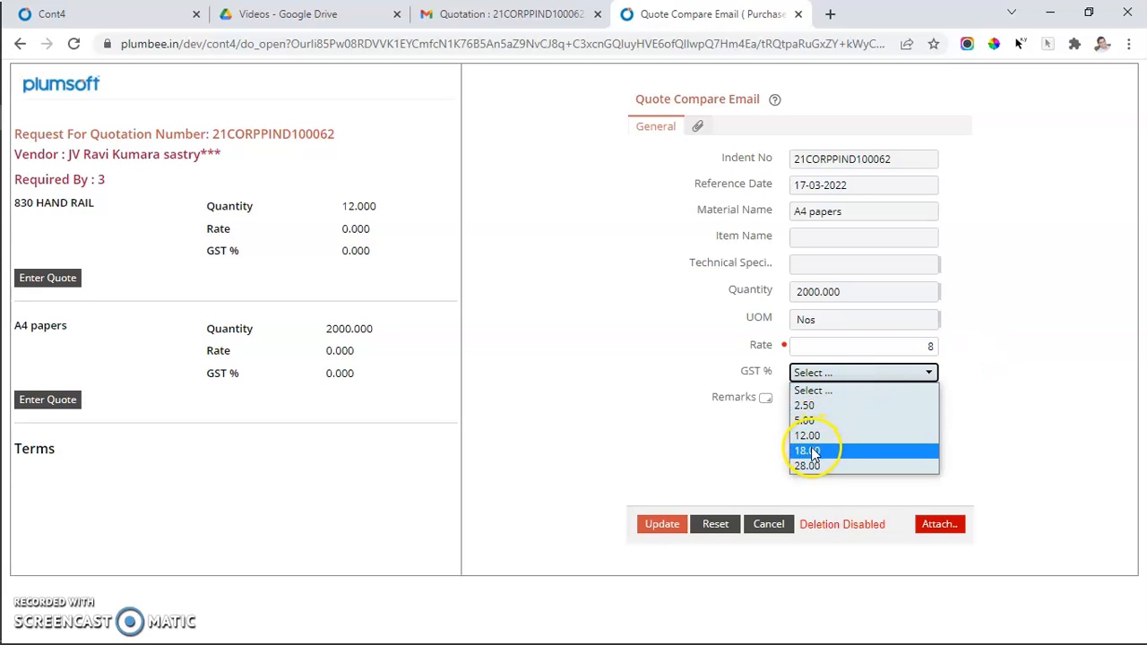
pyautogui.click(813, 453)
pyautogui.click(810, 439)
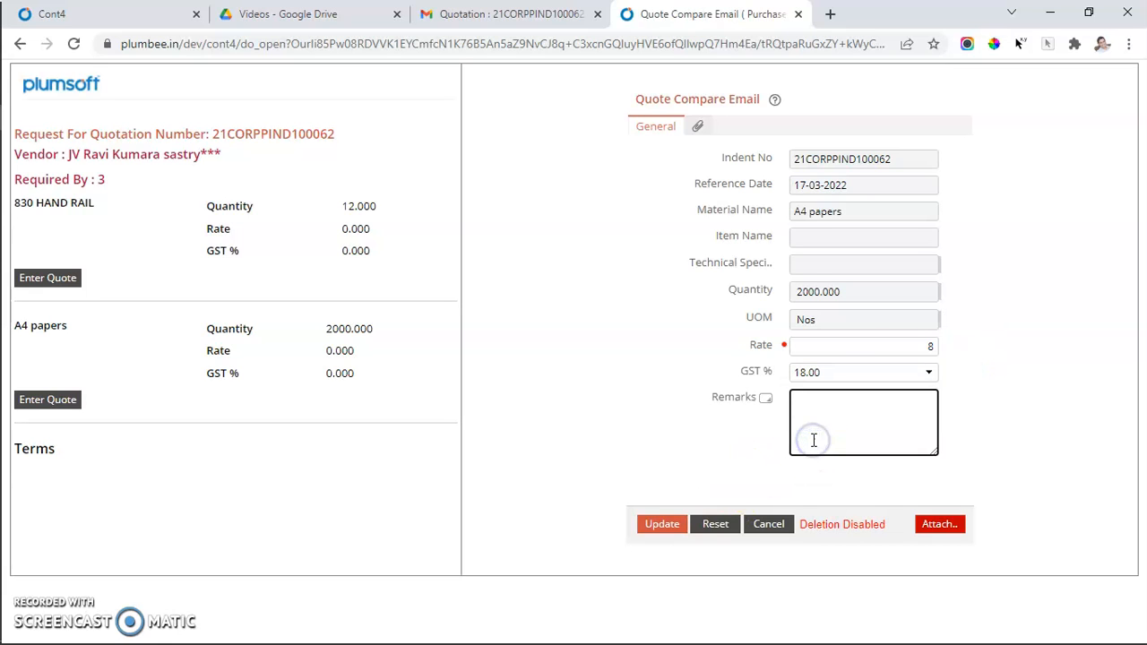
pyautogui.write('Min 5000')
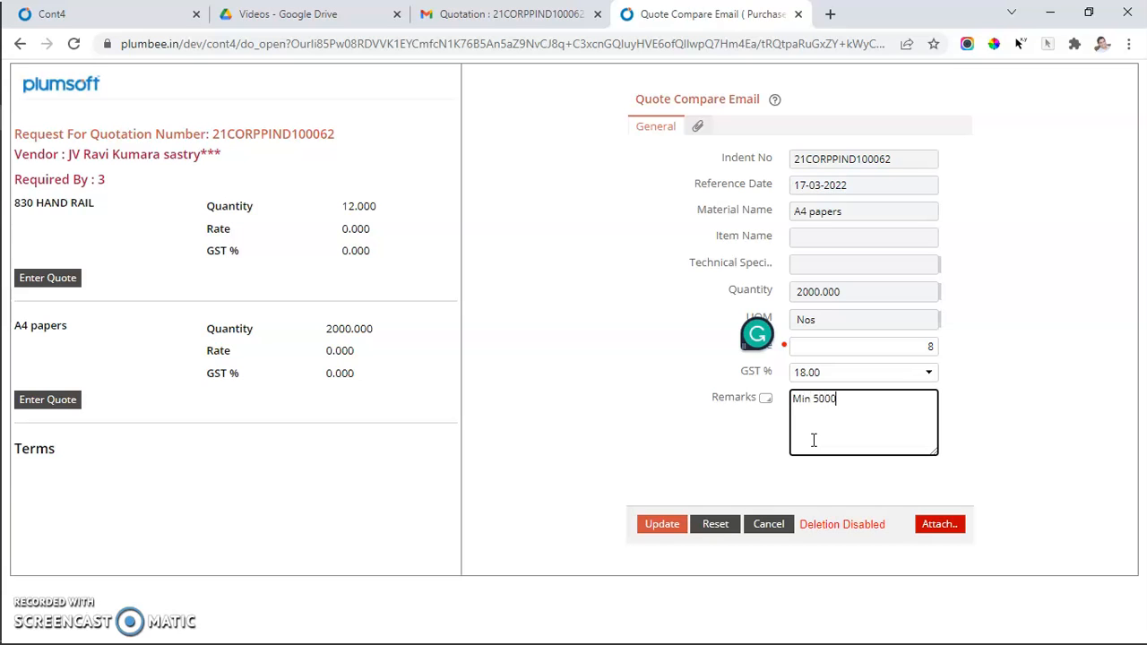
pyautogui.click(661, 525)
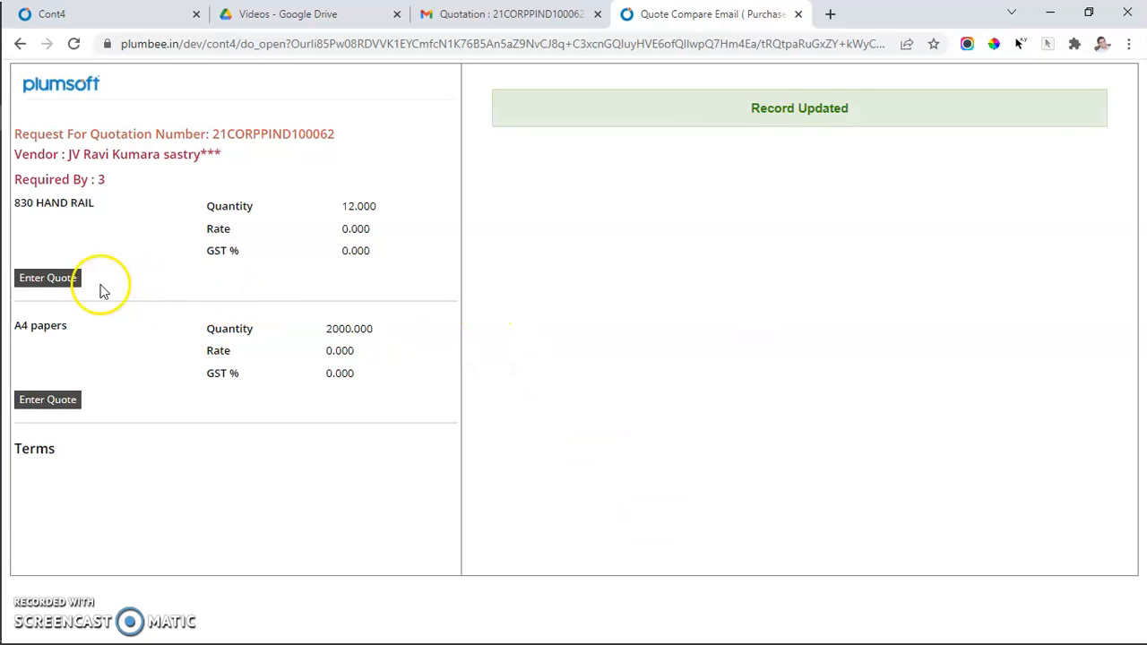
# - Reopen the 830 HAND RAIL quote to check its saved entries
pyautogui.click(60, 279)
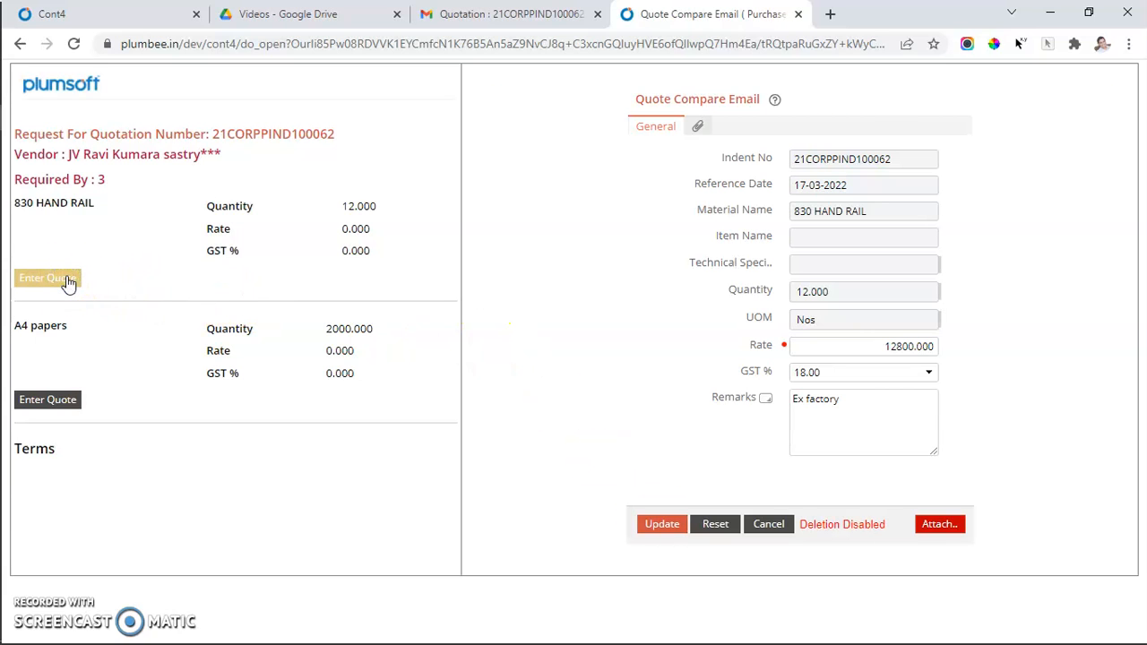